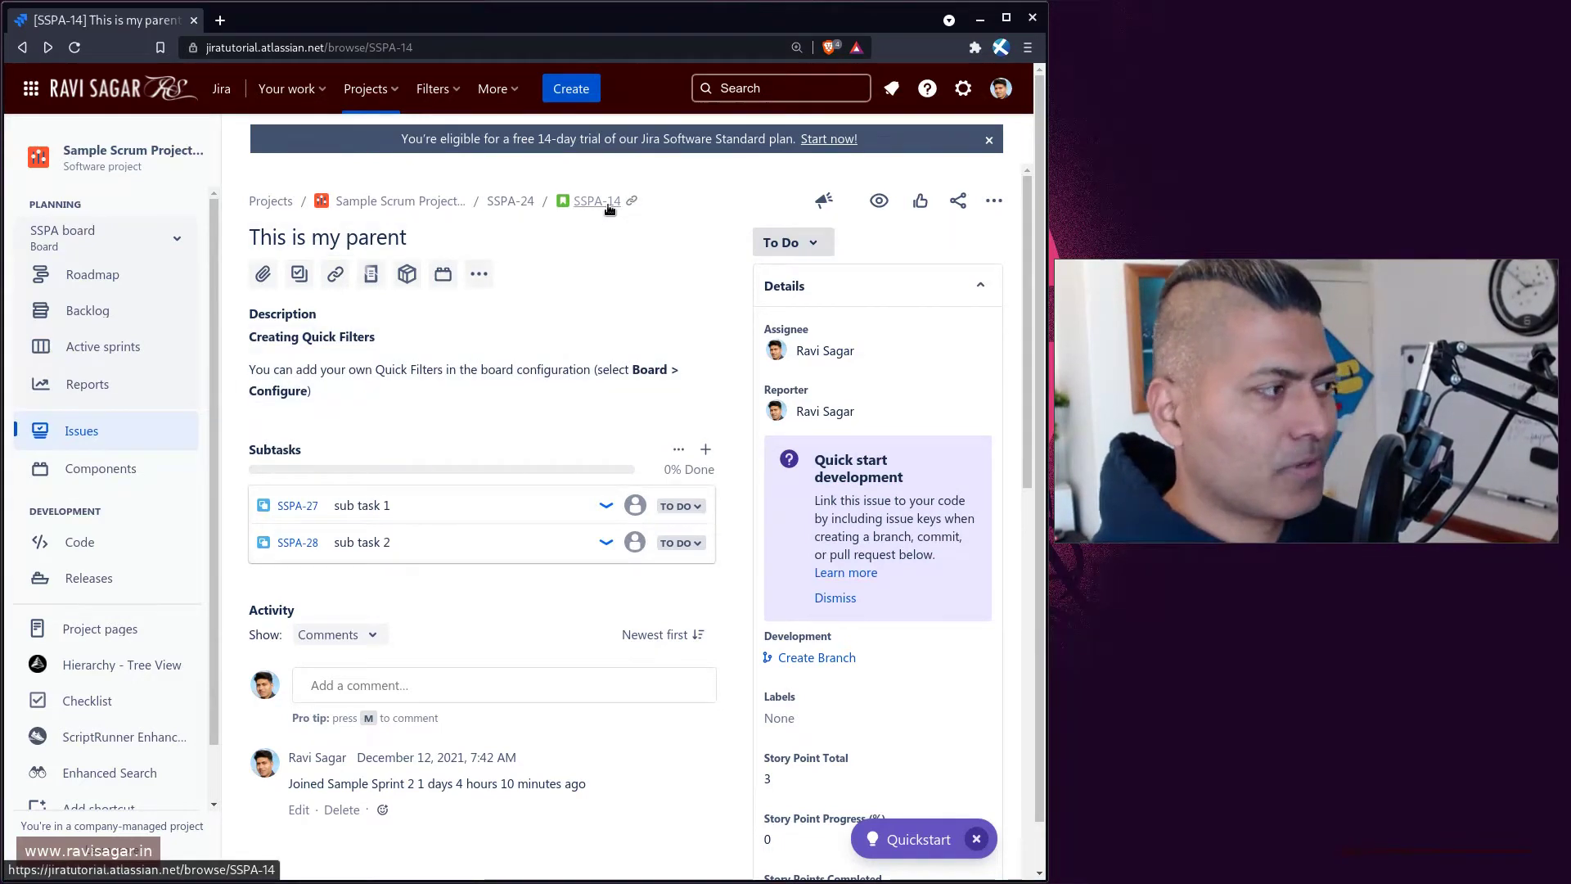
# - Review the Story Point Total and Story Points fields in the details of parent issue SSPA-14
pyautogui.scroll(-1, 569, 250)
pyautogui.scroll(-3, 802, 466)
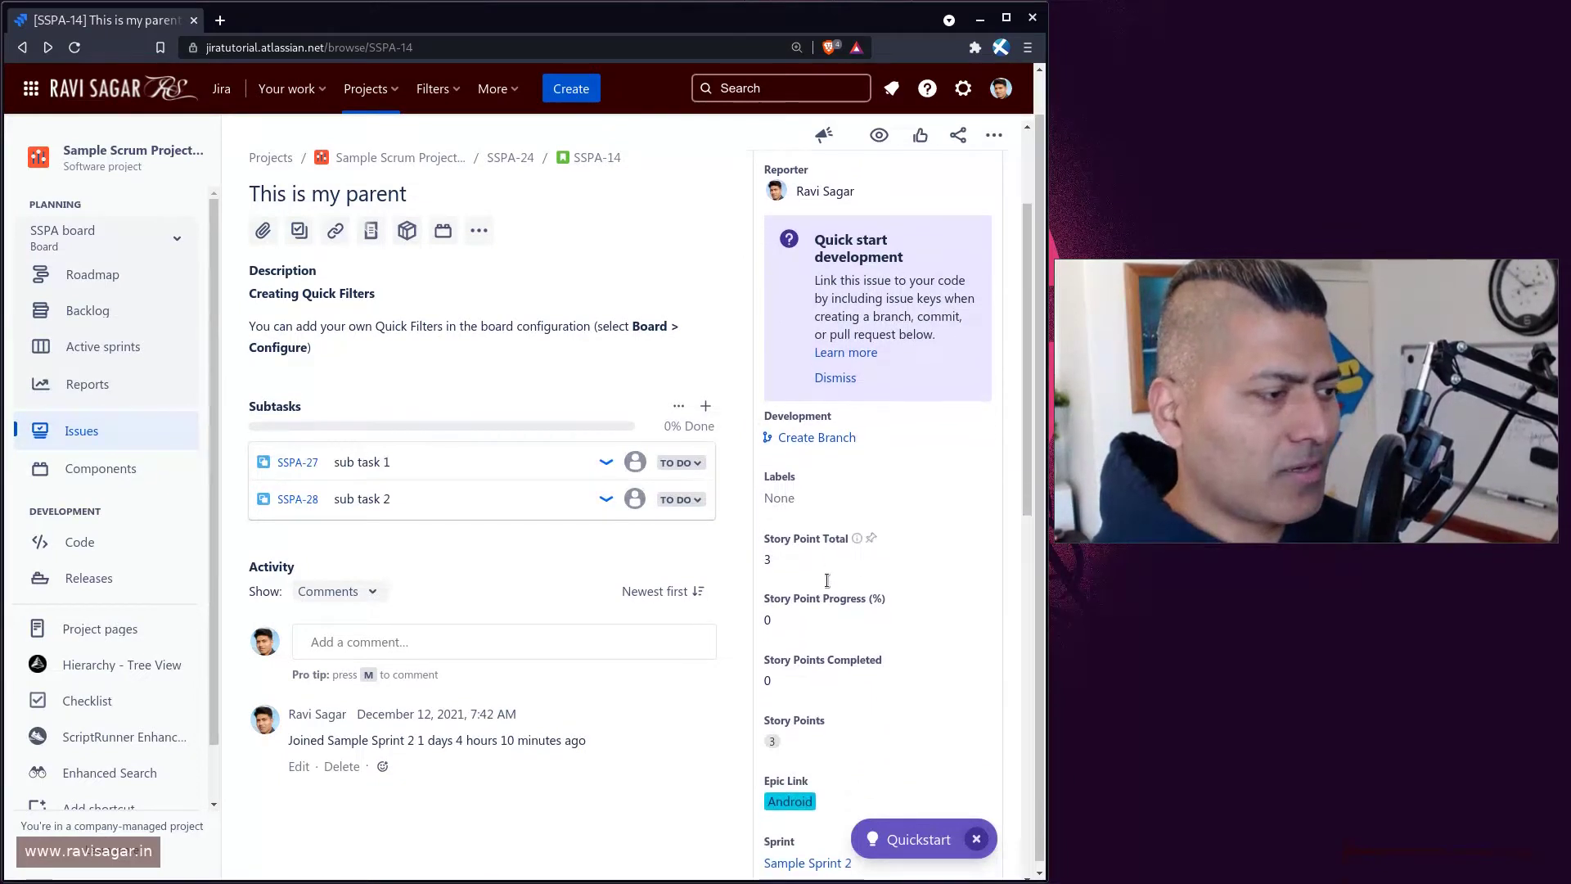
pyautogui.scroll(-1, 826, 580)
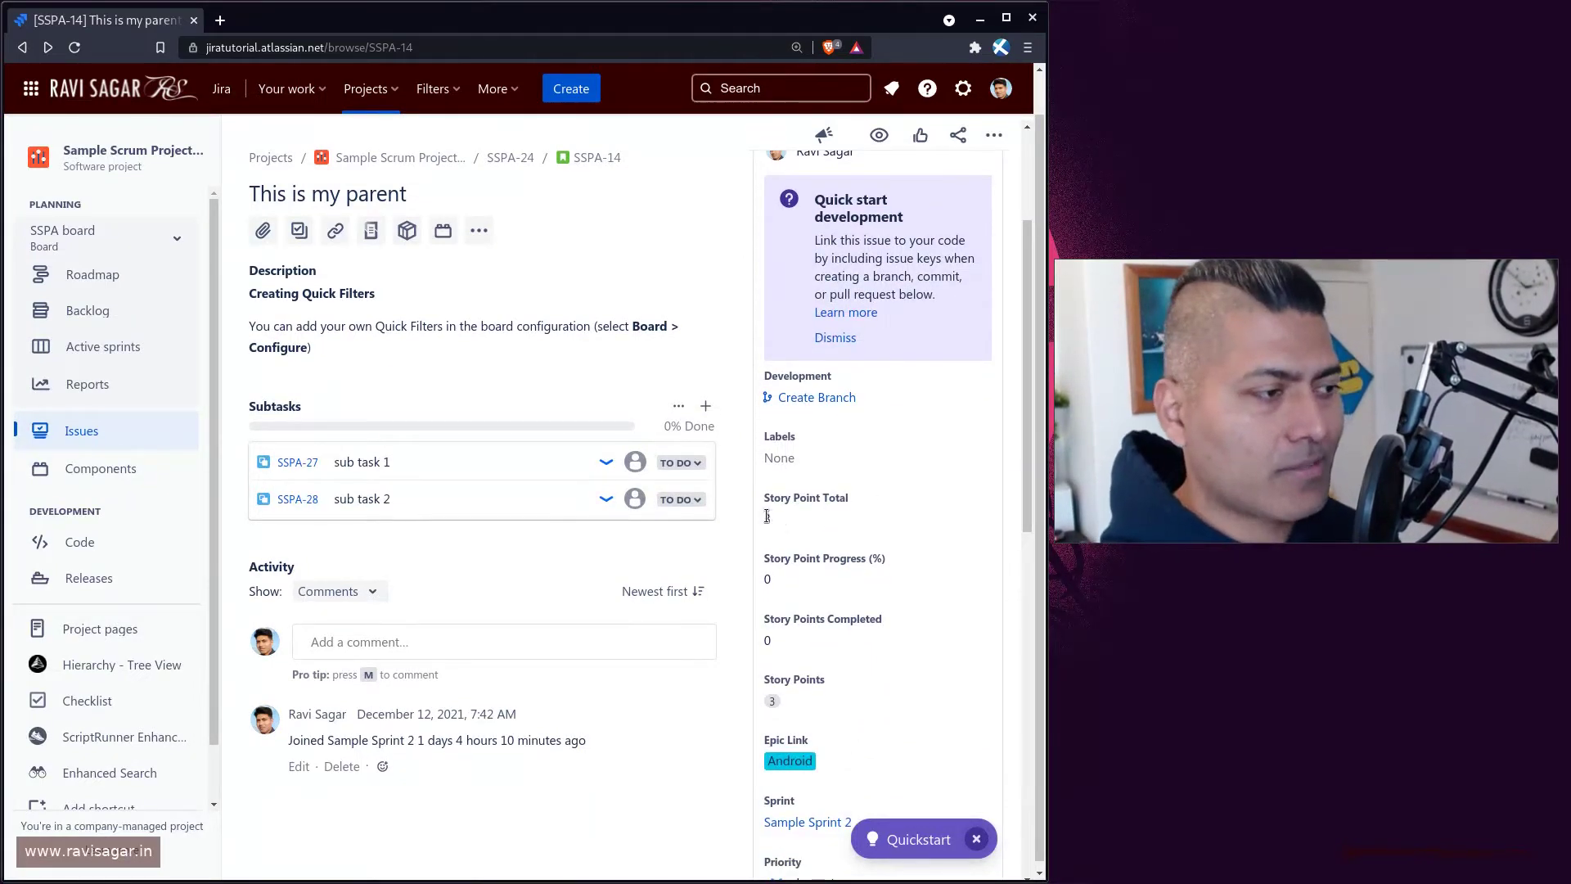
pyautogui.scroll(-4, 773, 515)
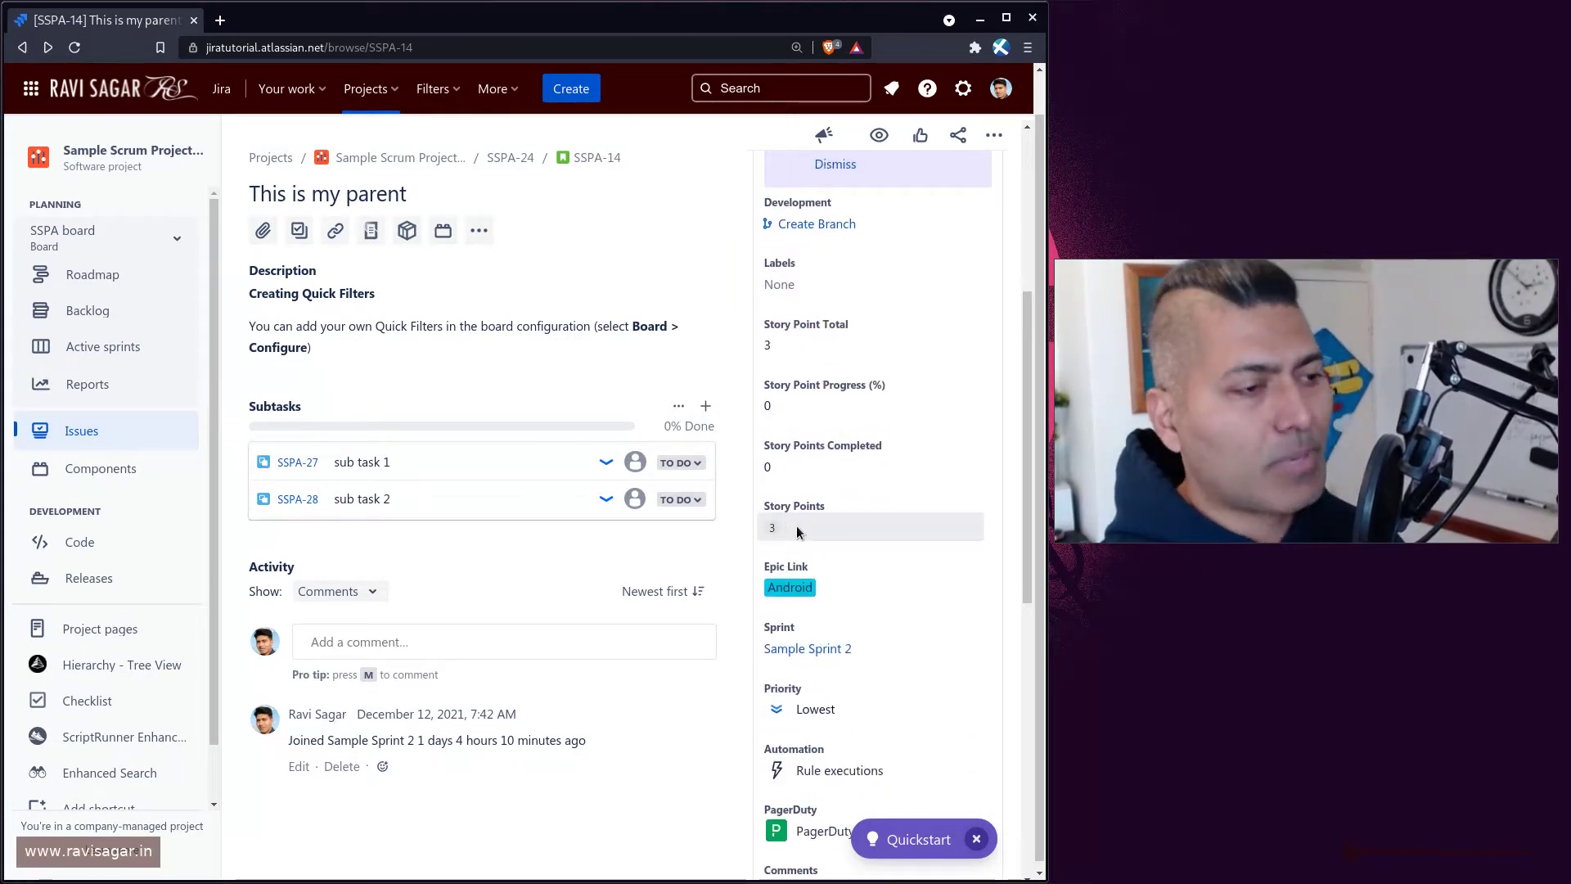
# - Open both subtasks in separate browser tabs and examine the story point fields of sub task 1
pyautogui.middleClick(350, 467)
pyautogui.middleClick(361, 503)
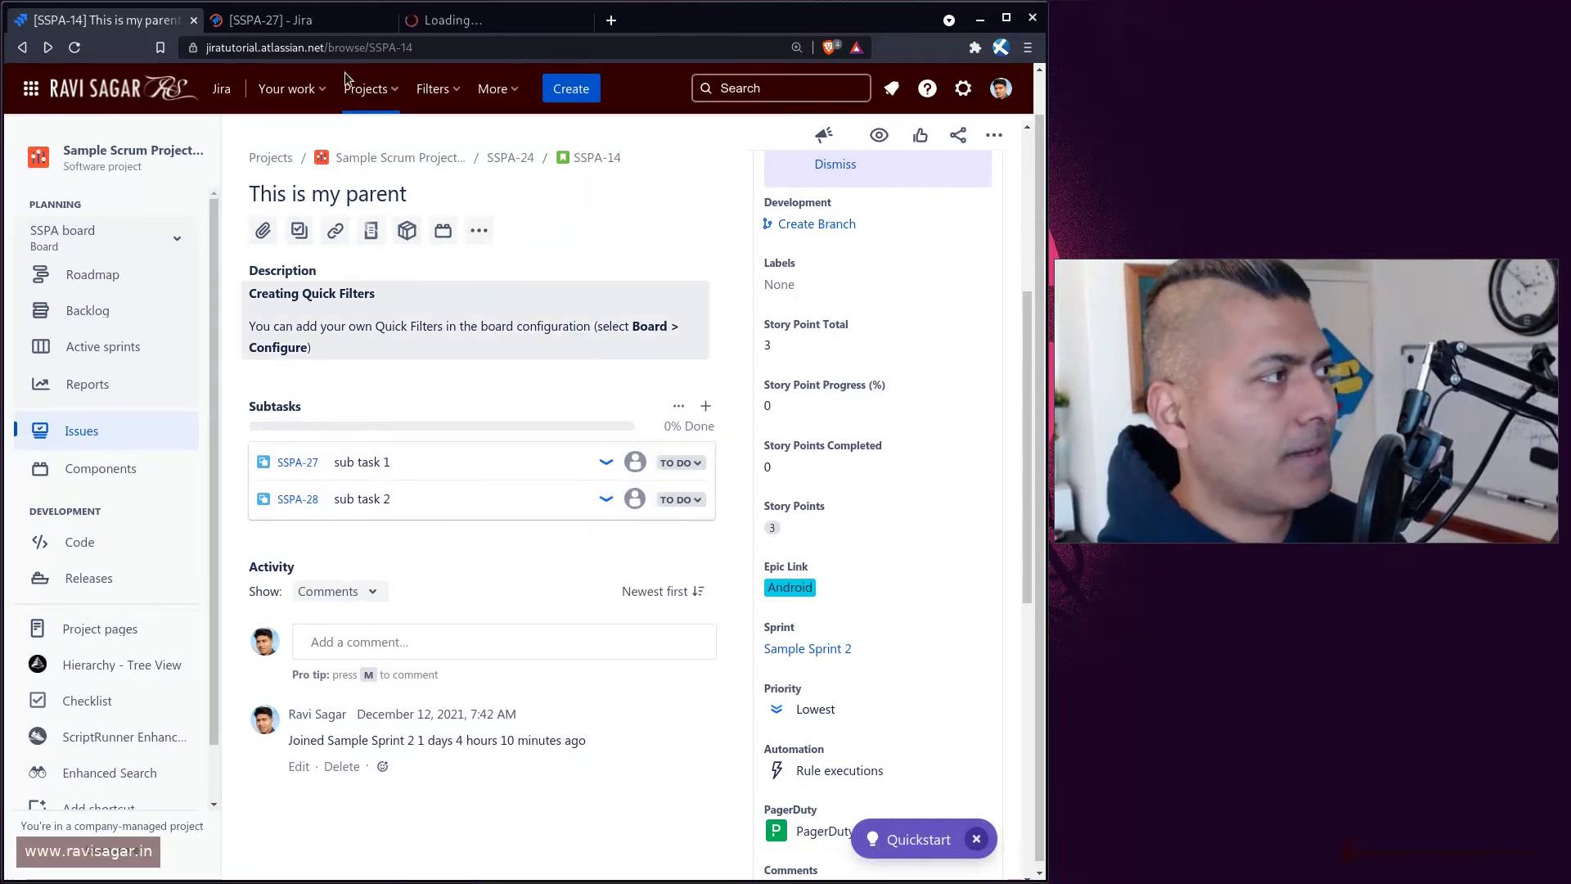
pyautogui.click(345, 26)
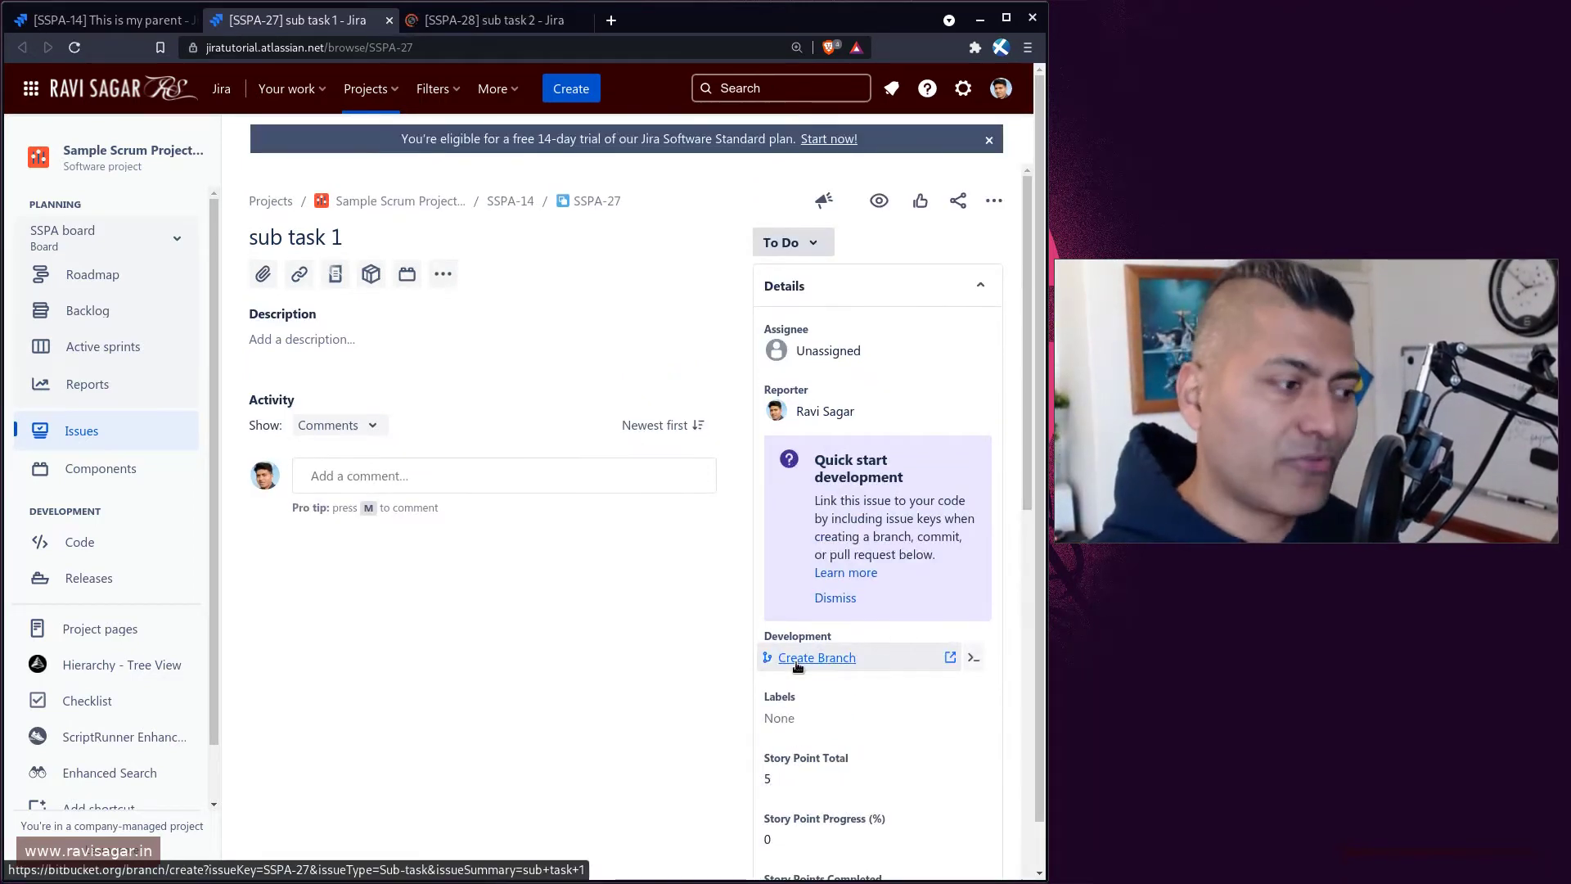
pyautogui.scroll(-4, 798, 666)
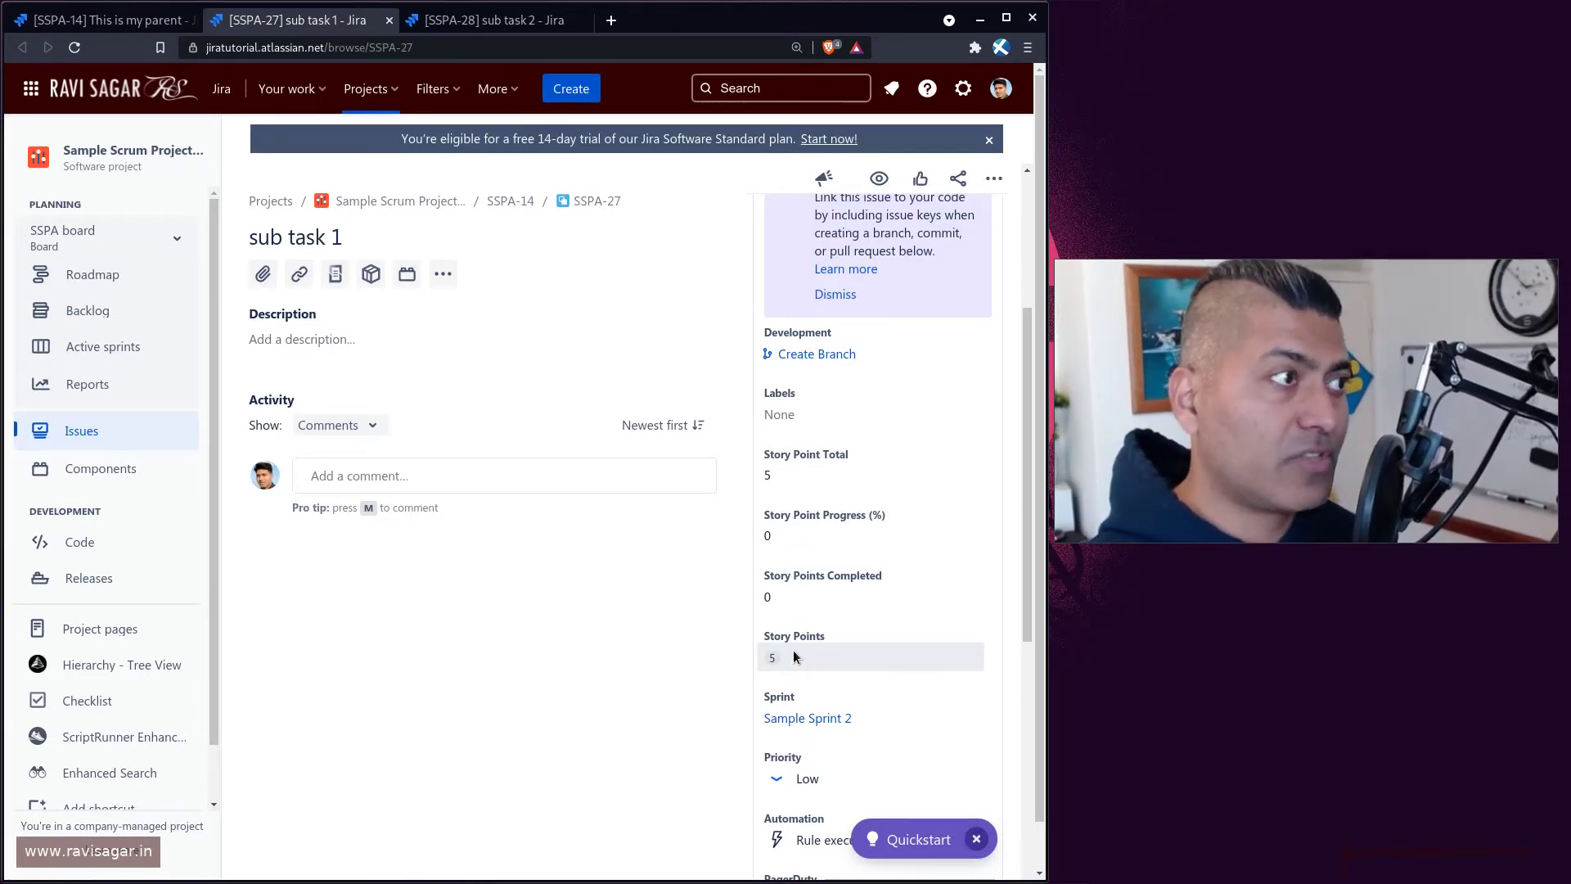
# - Look through the details of sub task 2 to find its Story Points field
pyautogui.click(506, 20)
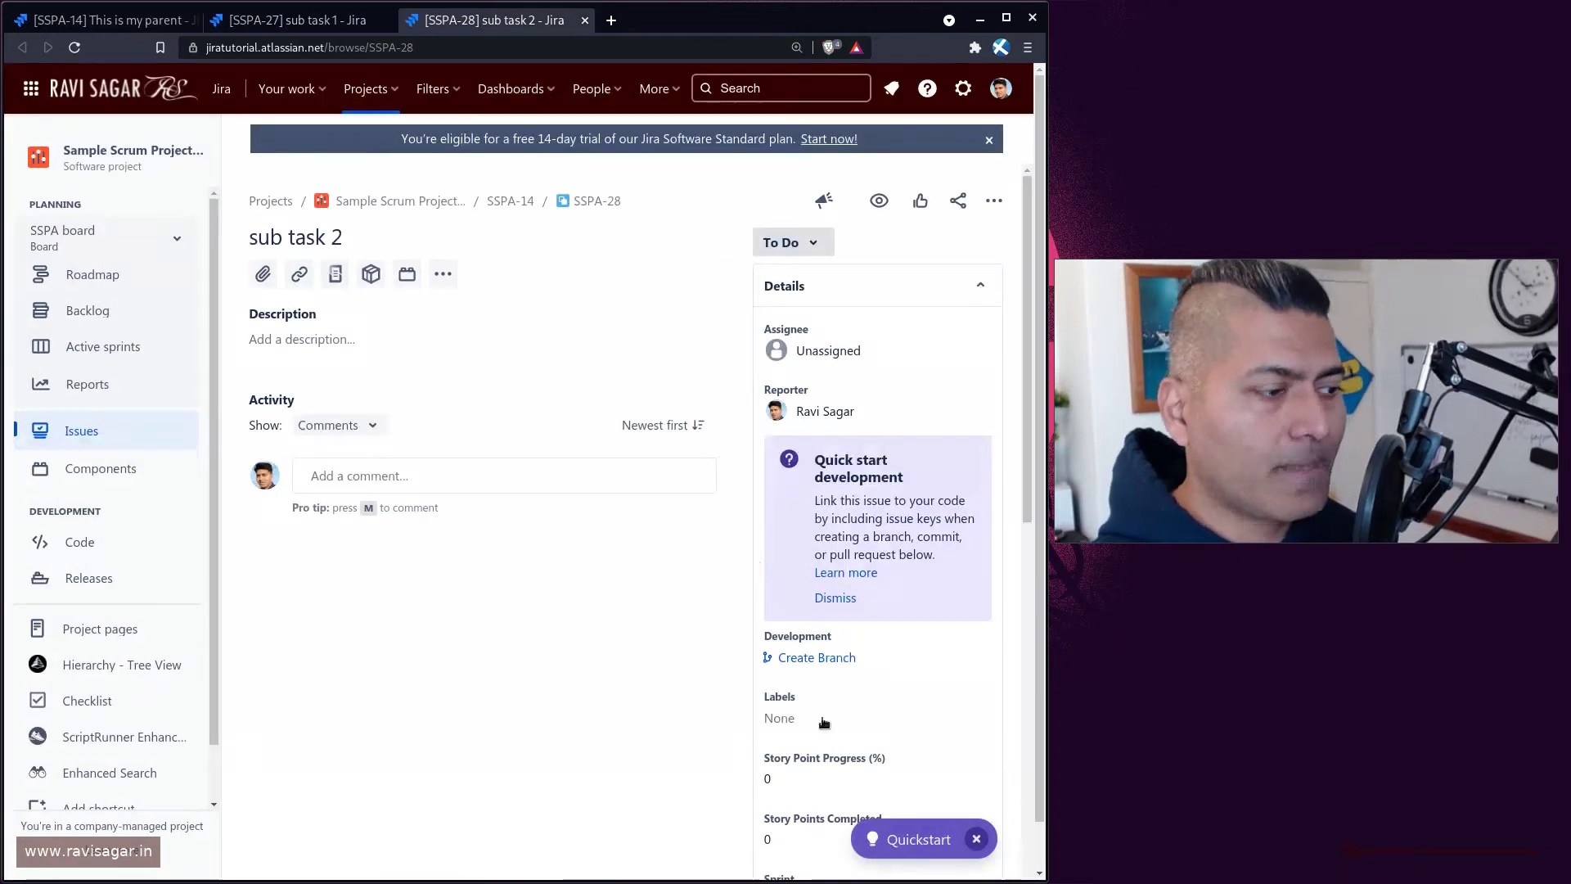
pyautogui.scroll(-2, 823, 722)
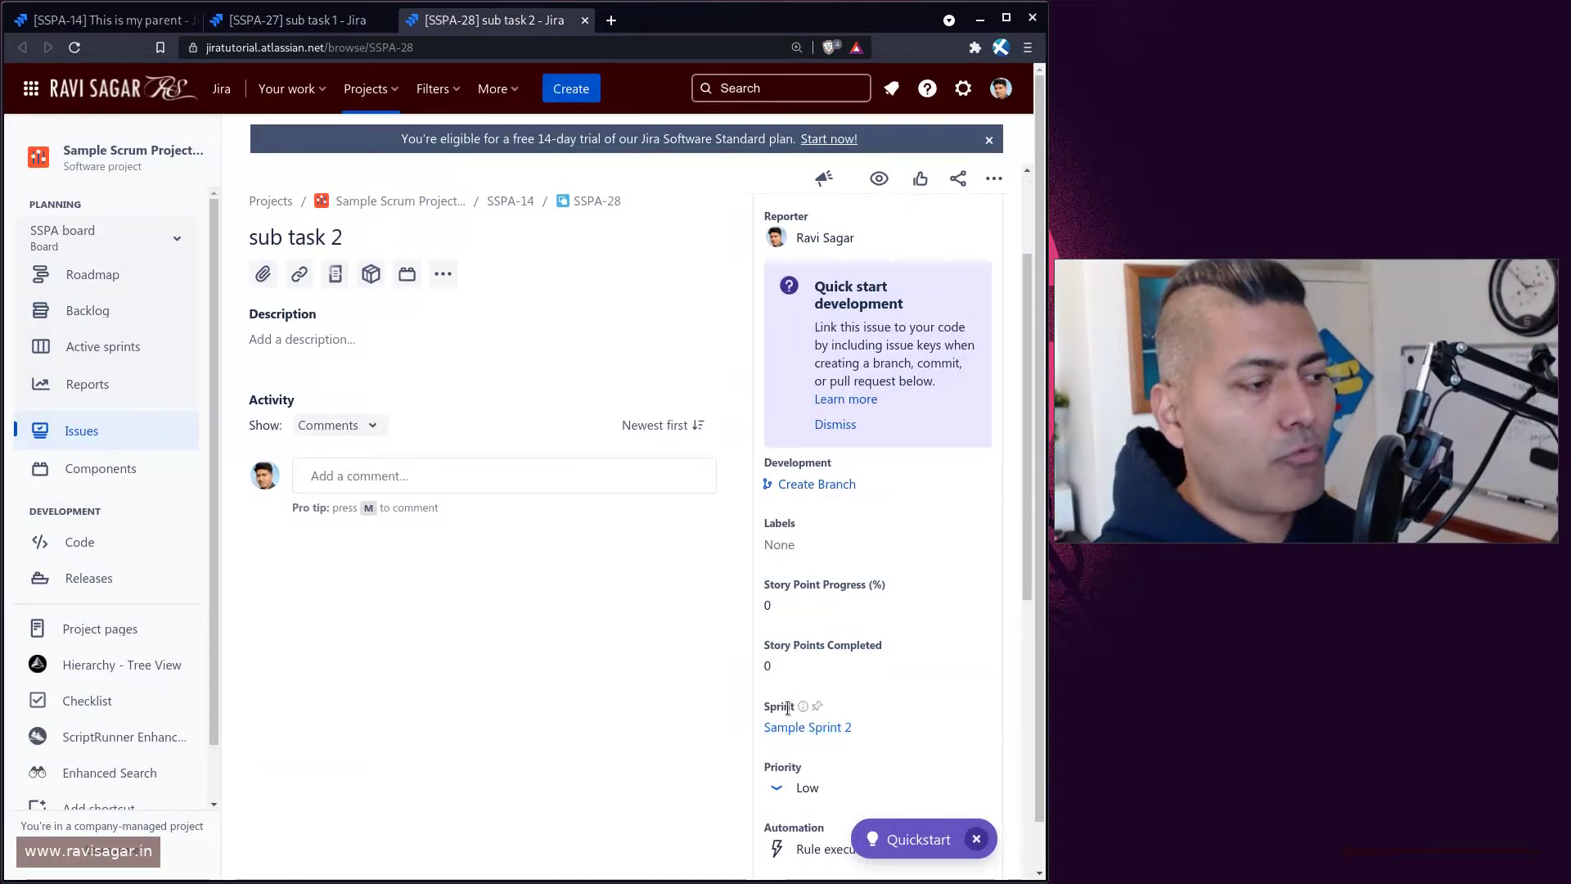
pyautogui.scroll(-2, 822, 678)
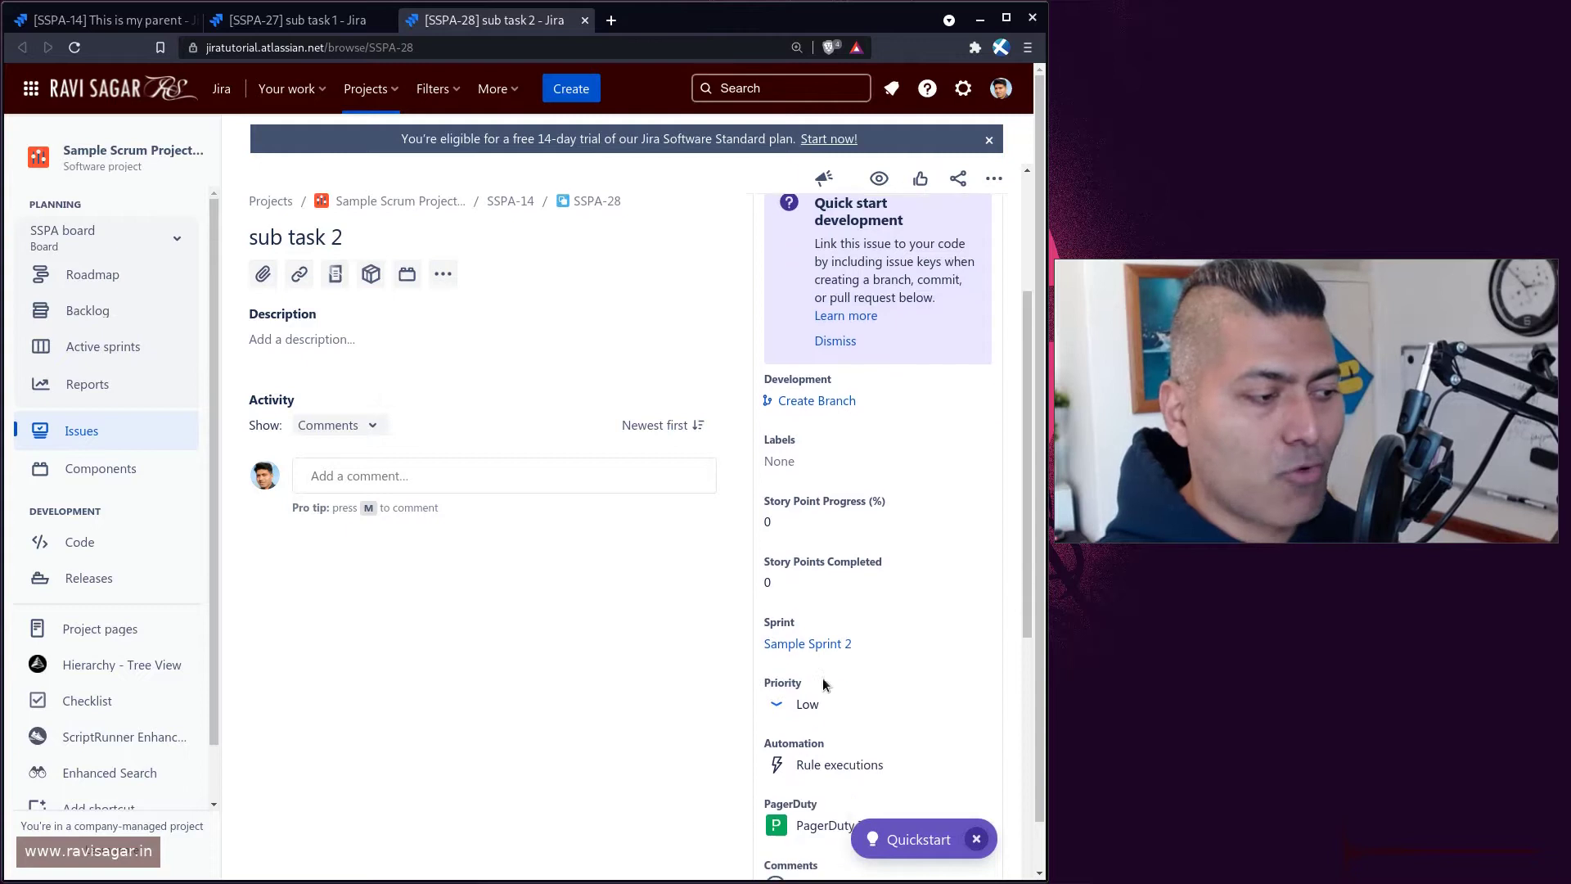
pyautogui.scroll(-2, 822, 683)
pyautogui.scroll(3, 826, 684)
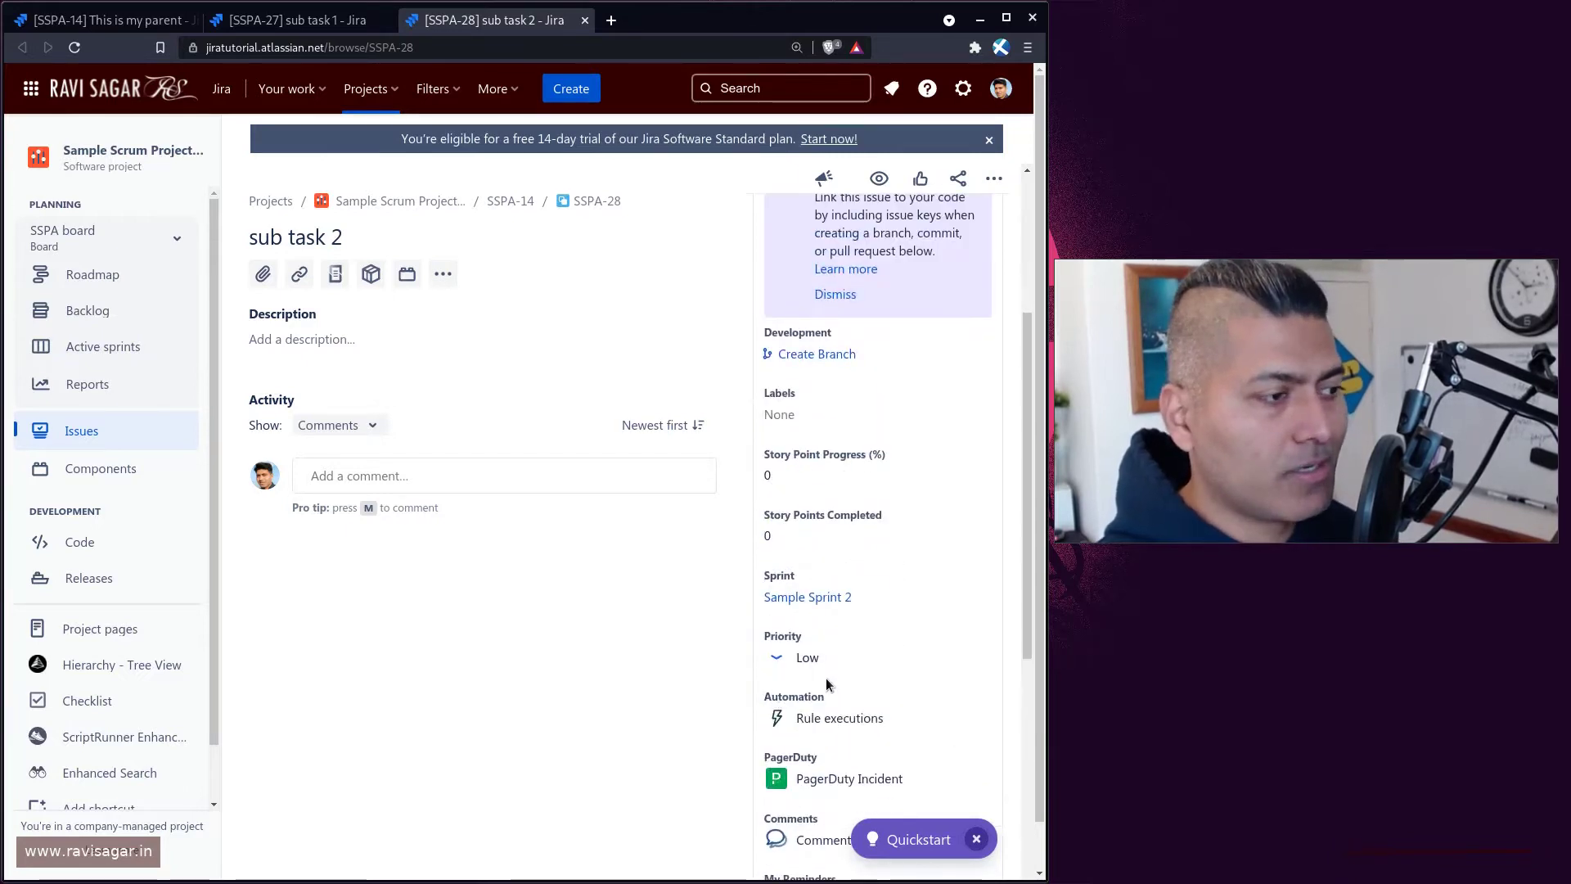
pyautogui.scroll(-4, 827, 684)
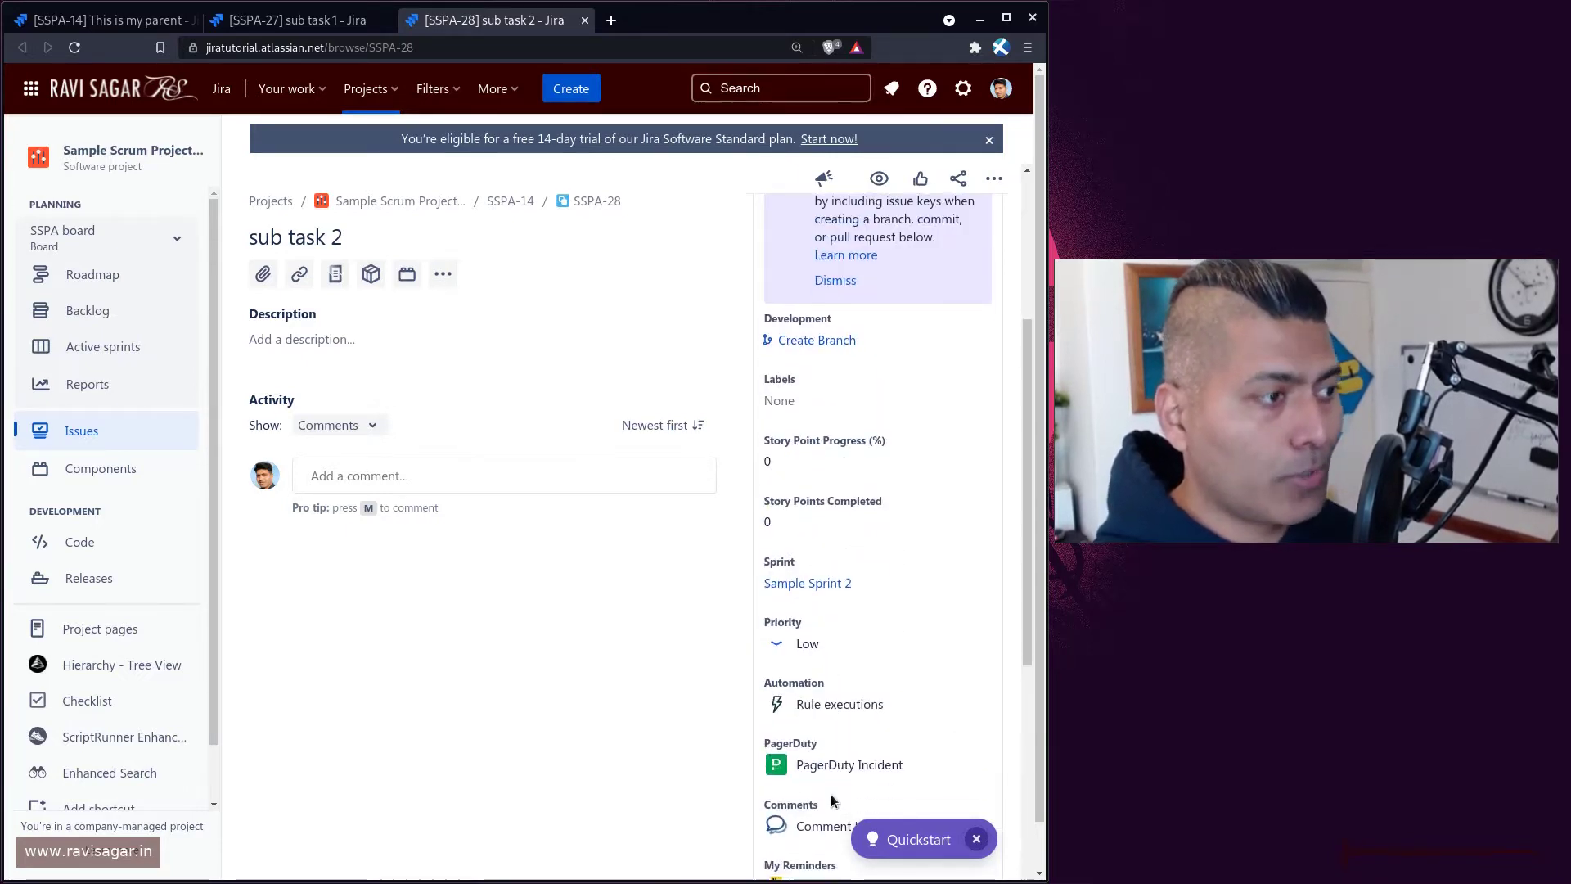
pyautogui.scroll(-2, 833, 798)
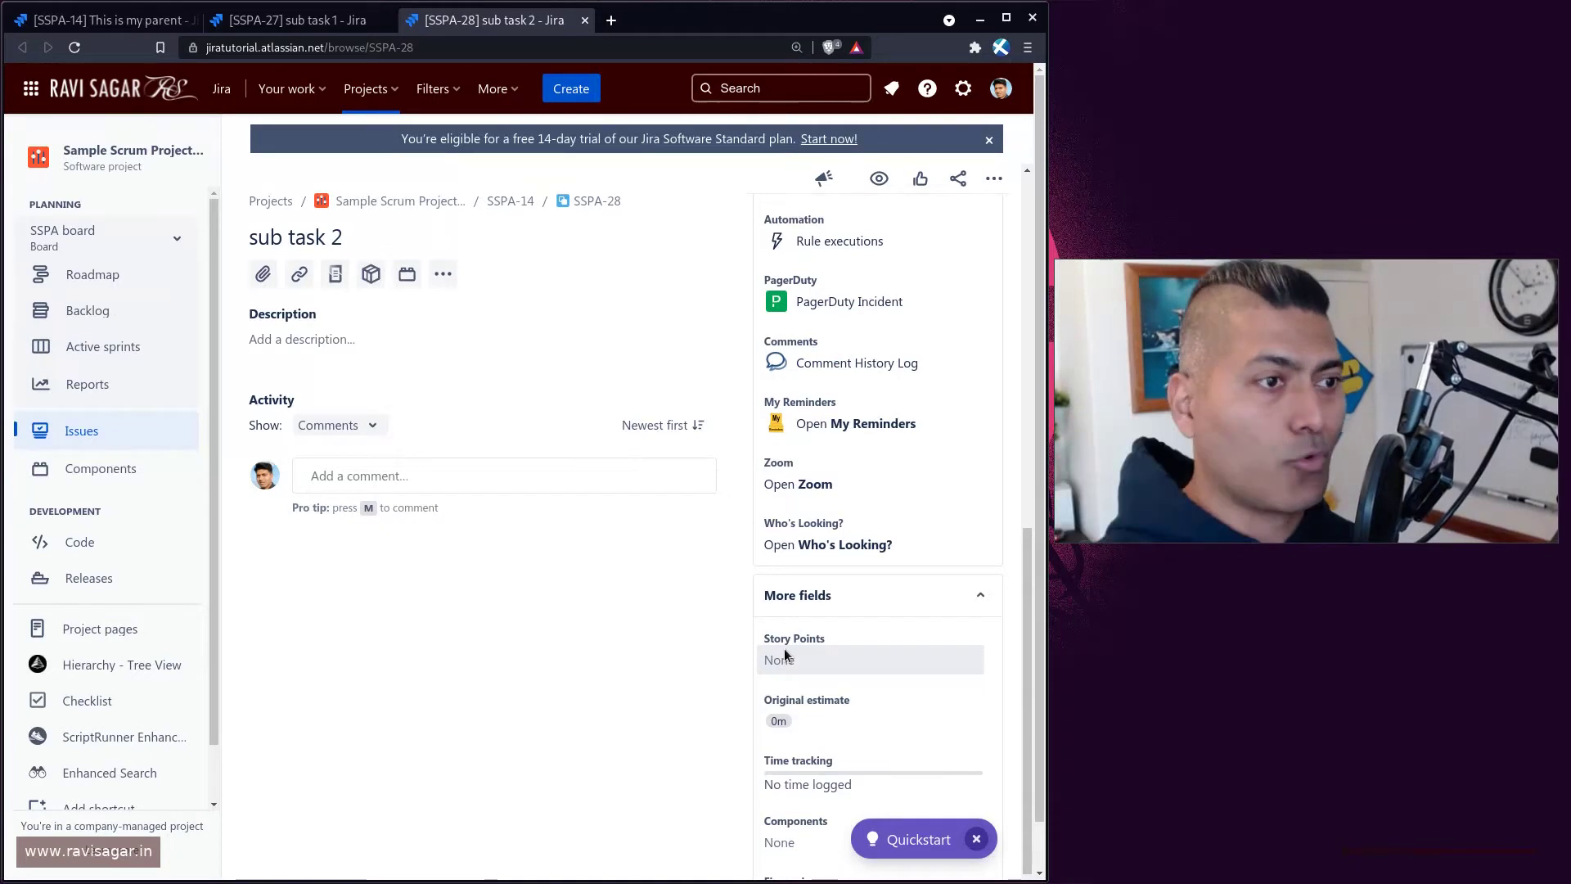
# - Load jiratutorial.atlassian.net in a new browser tab
pyautogui.click(611, 20)
pyautogui.write('ji')
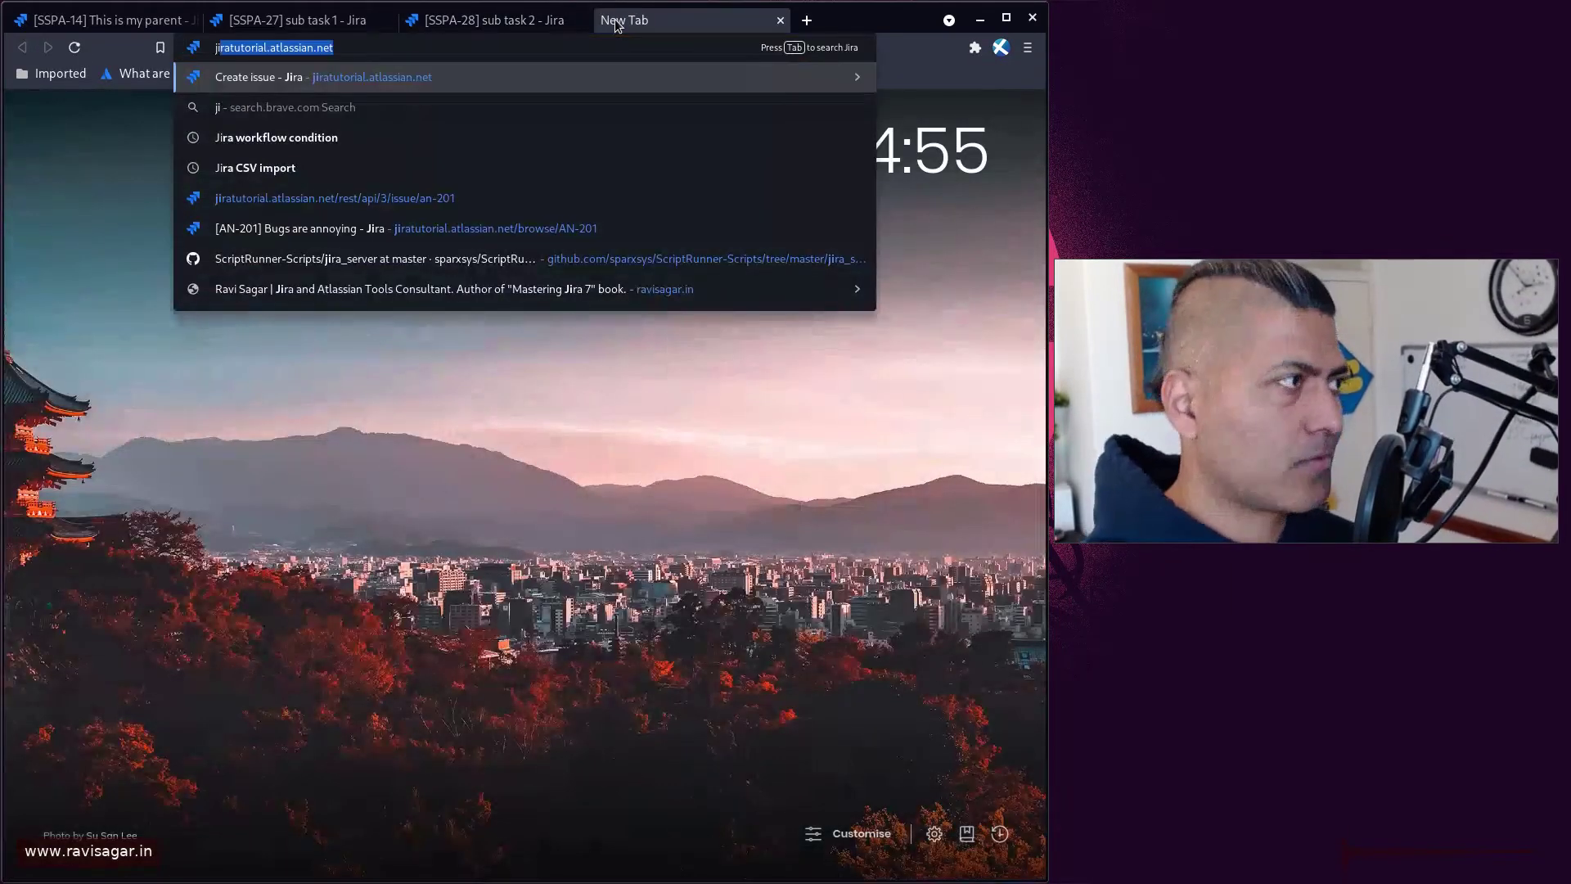
pyautogui.press('Return')
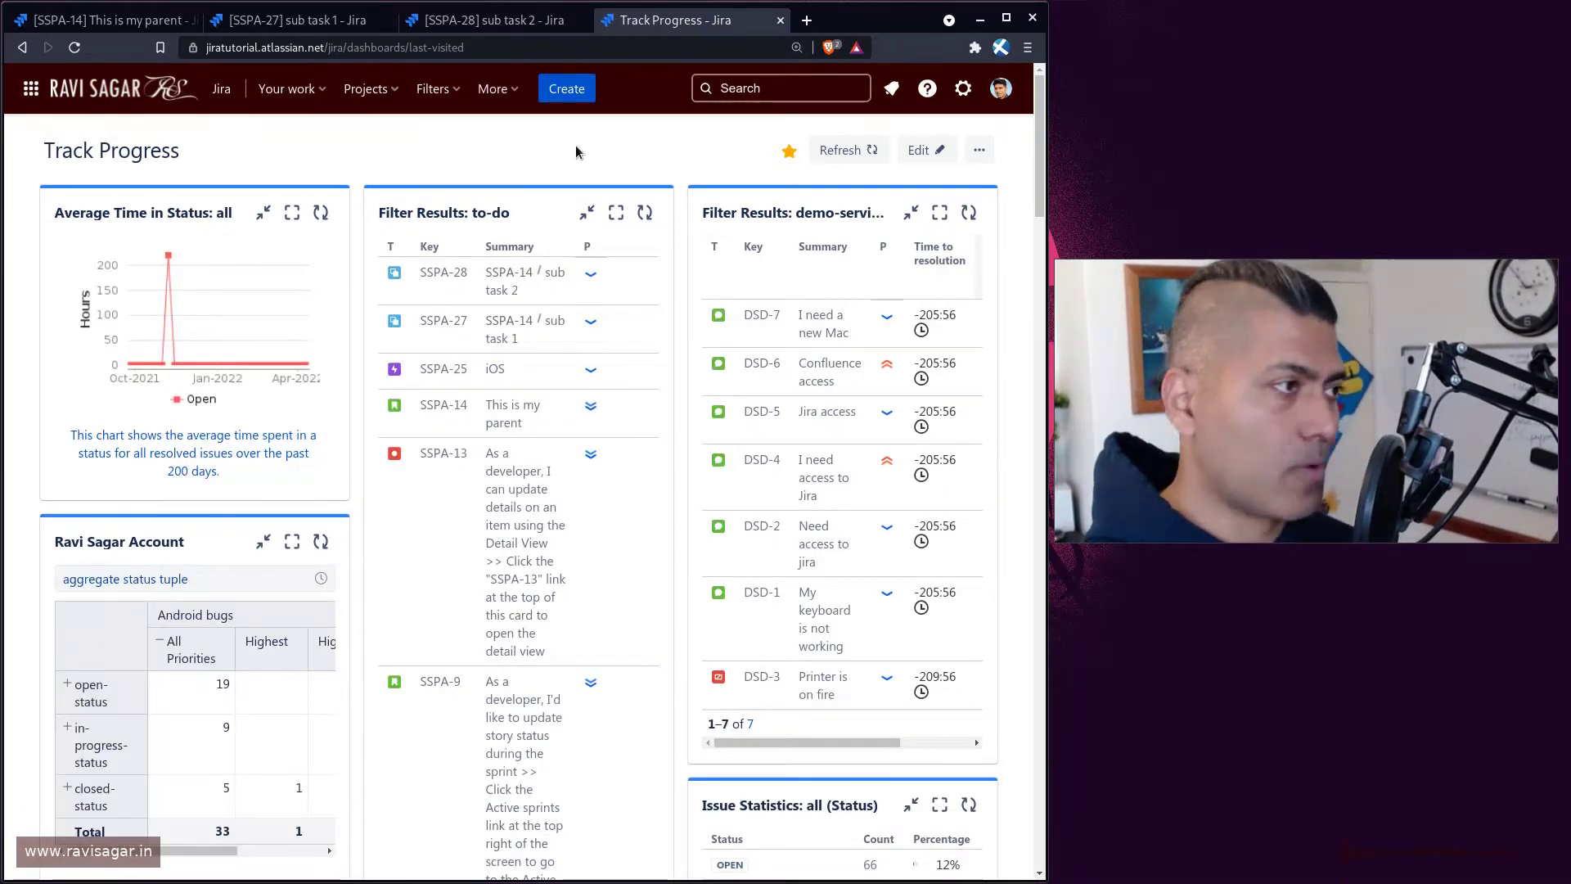
# - Search the administration pages for "aut" and open Automation rules
pyautogui.press('.')
pyautogui.write('aut')
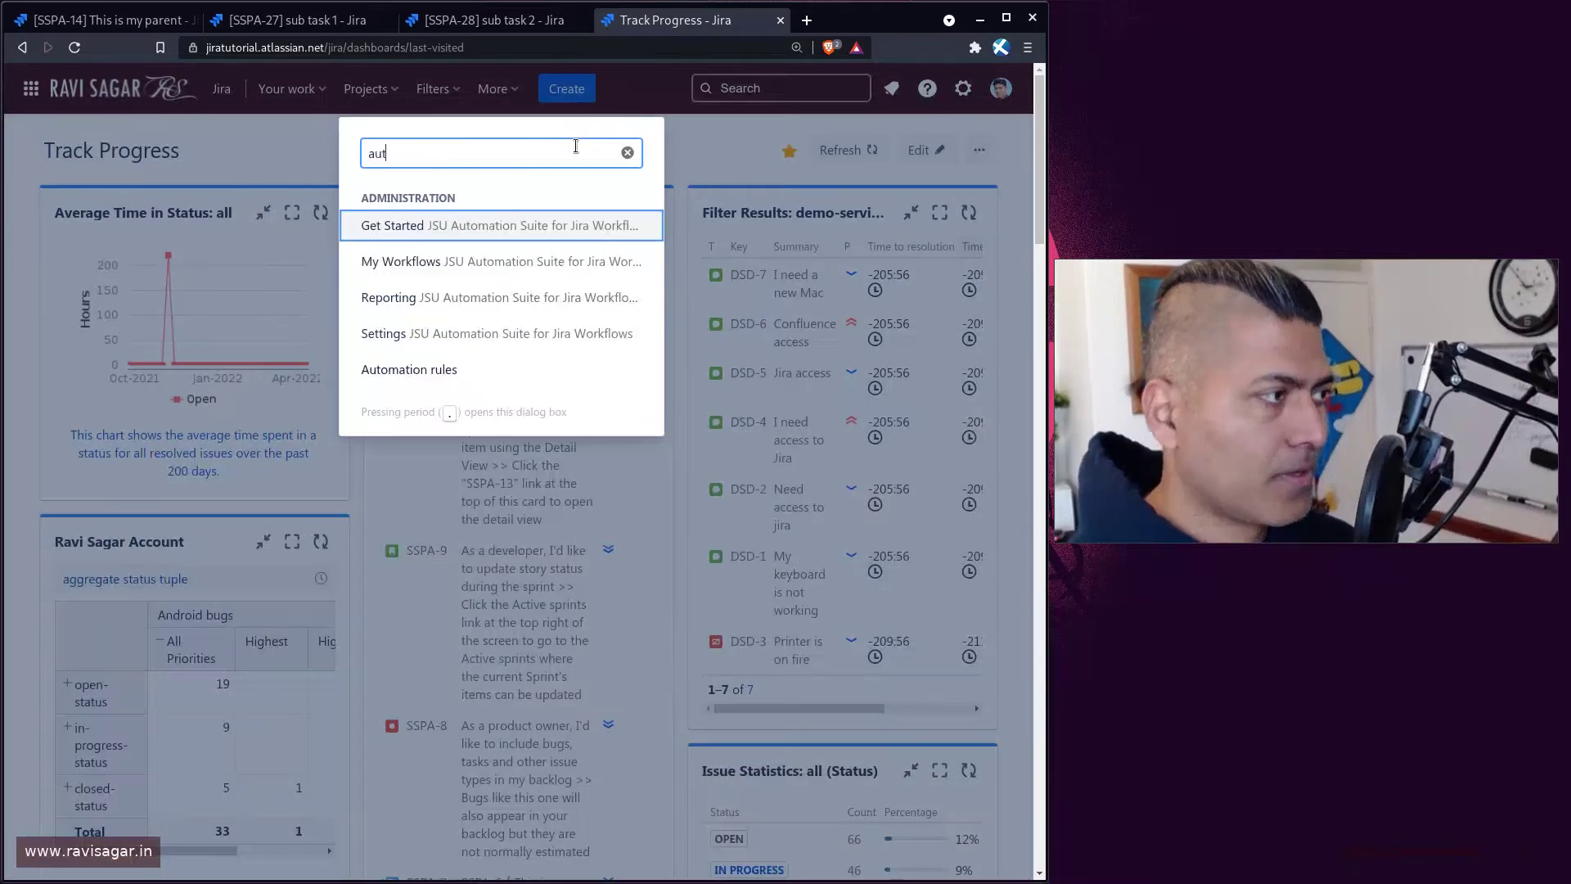
pyautogui.press('Down')
pyautogui.press('Down')
pyautogui.press('Down')
pyautogui.press('Down')
pyautogui.press('Return')
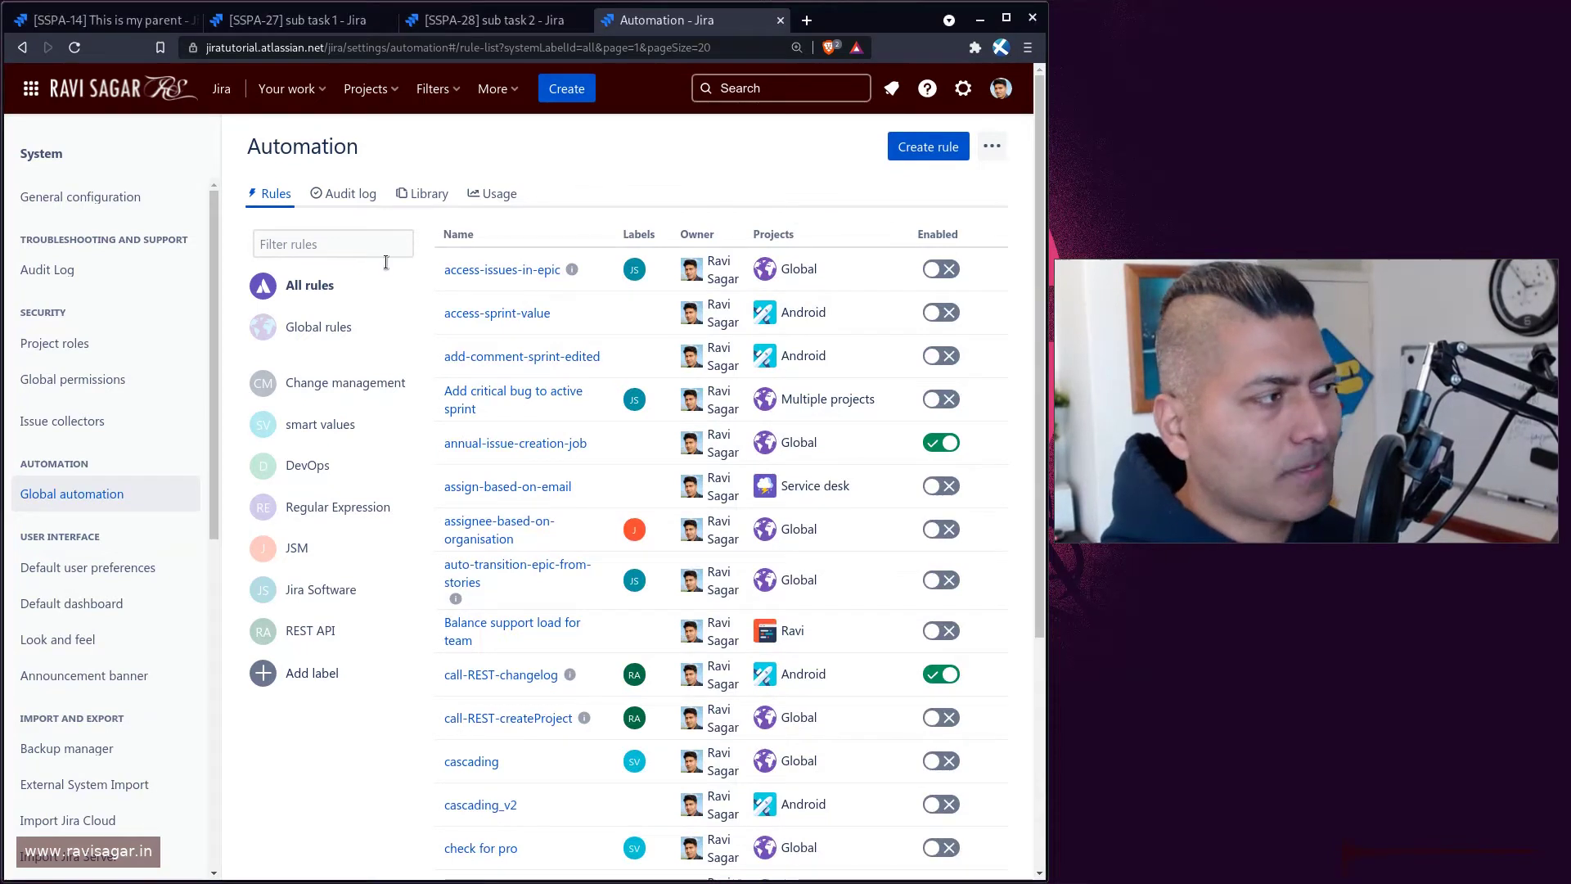
# - Search the existing automation rules for "sub", "story" and "sum"
pyautogui.click(366, 238)
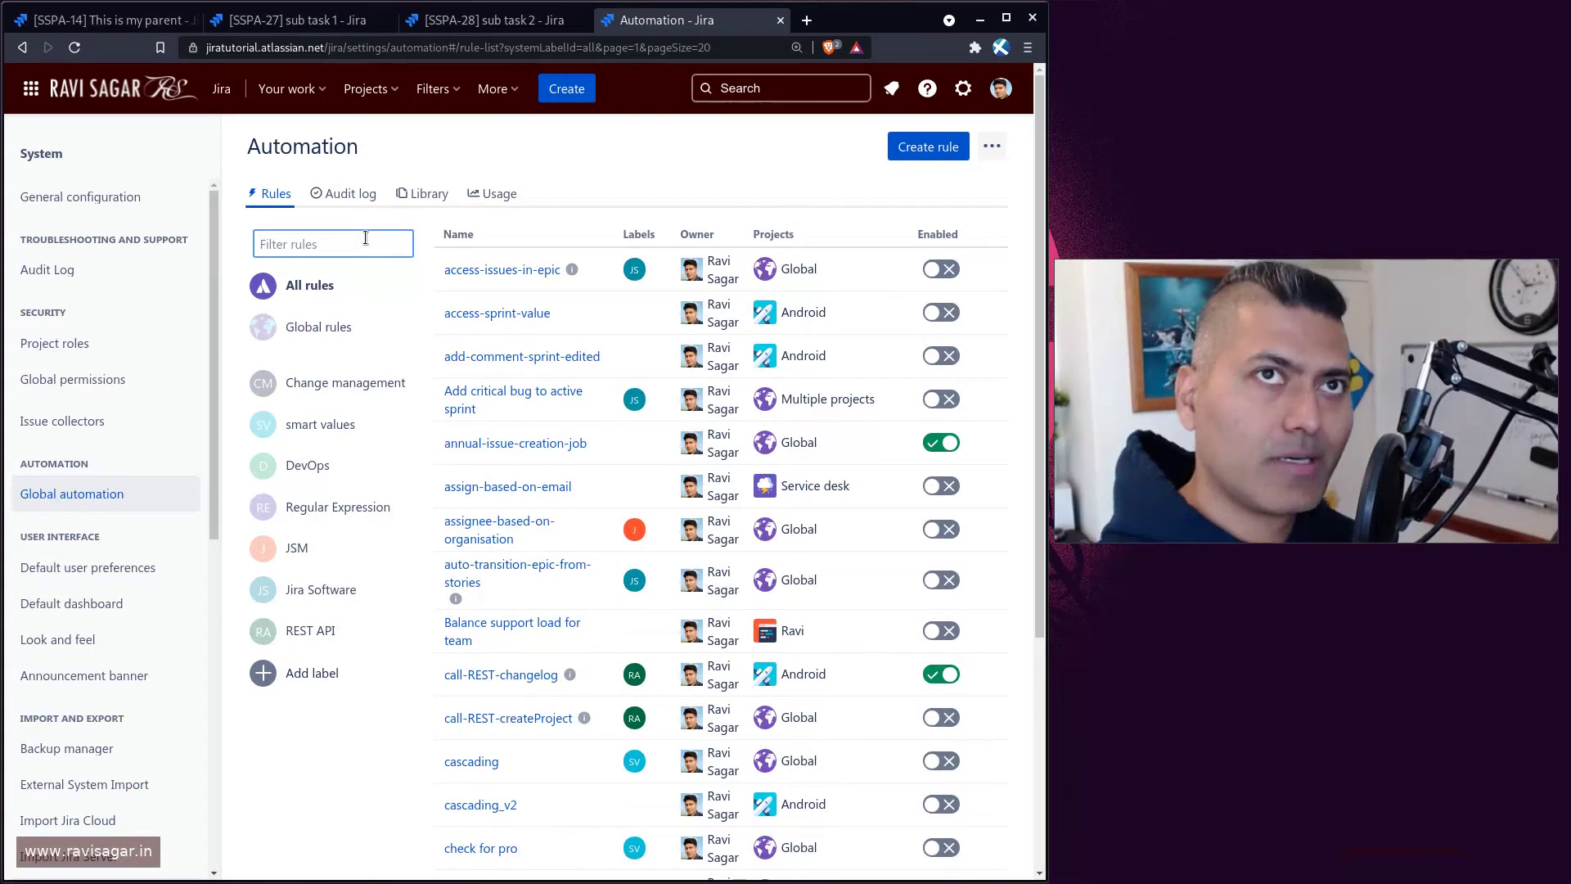
pyautogui.write('sub')
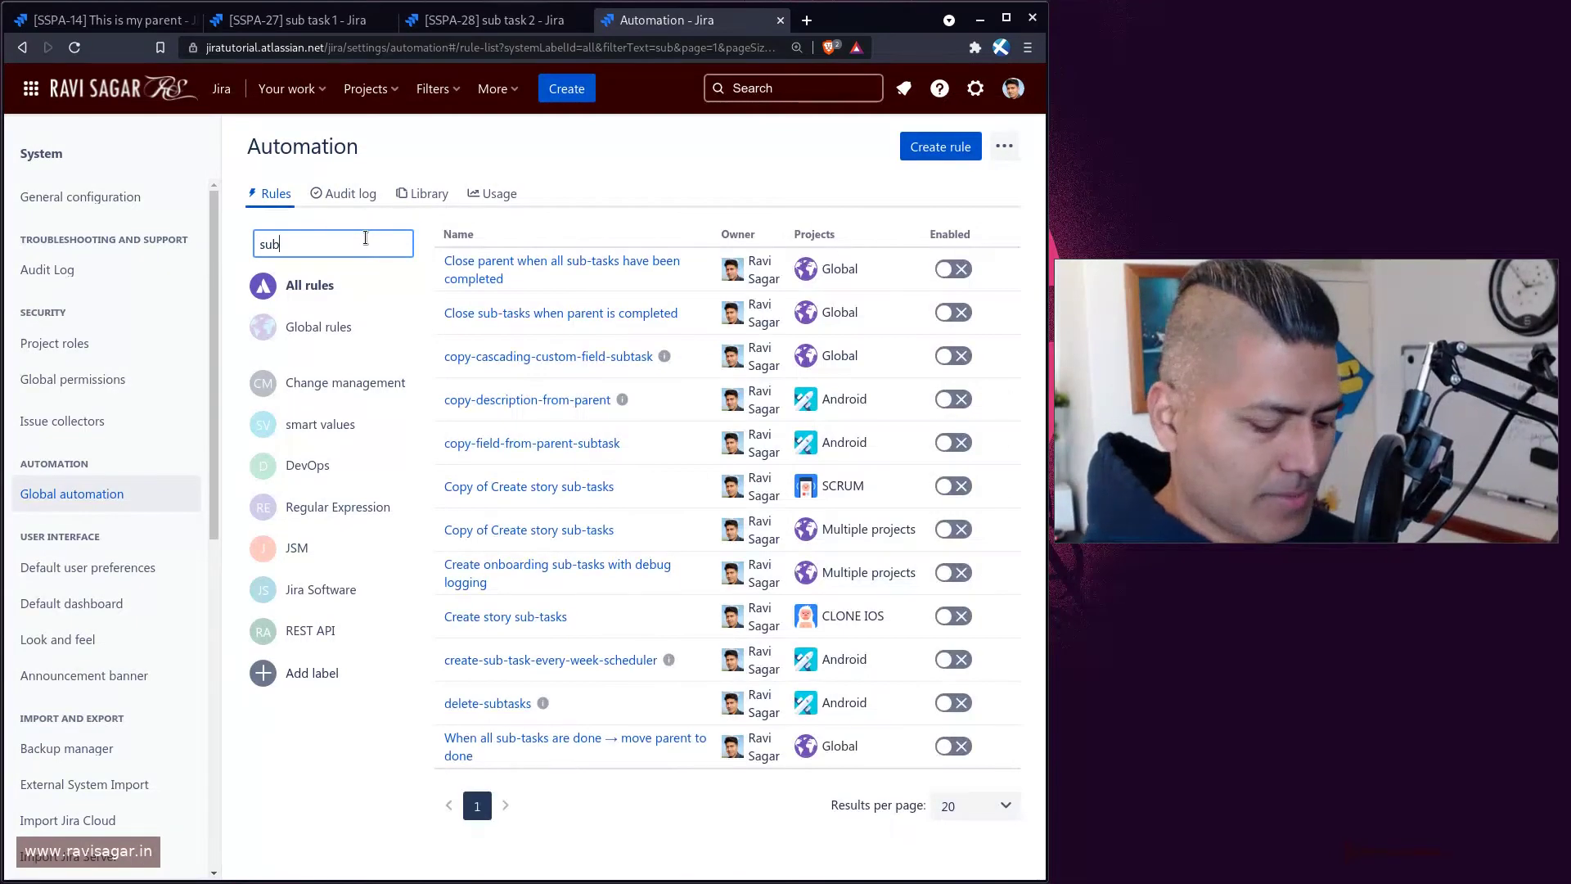
pyautogui.hotkey('ctrl', 'a')
pyautogui.write('t')
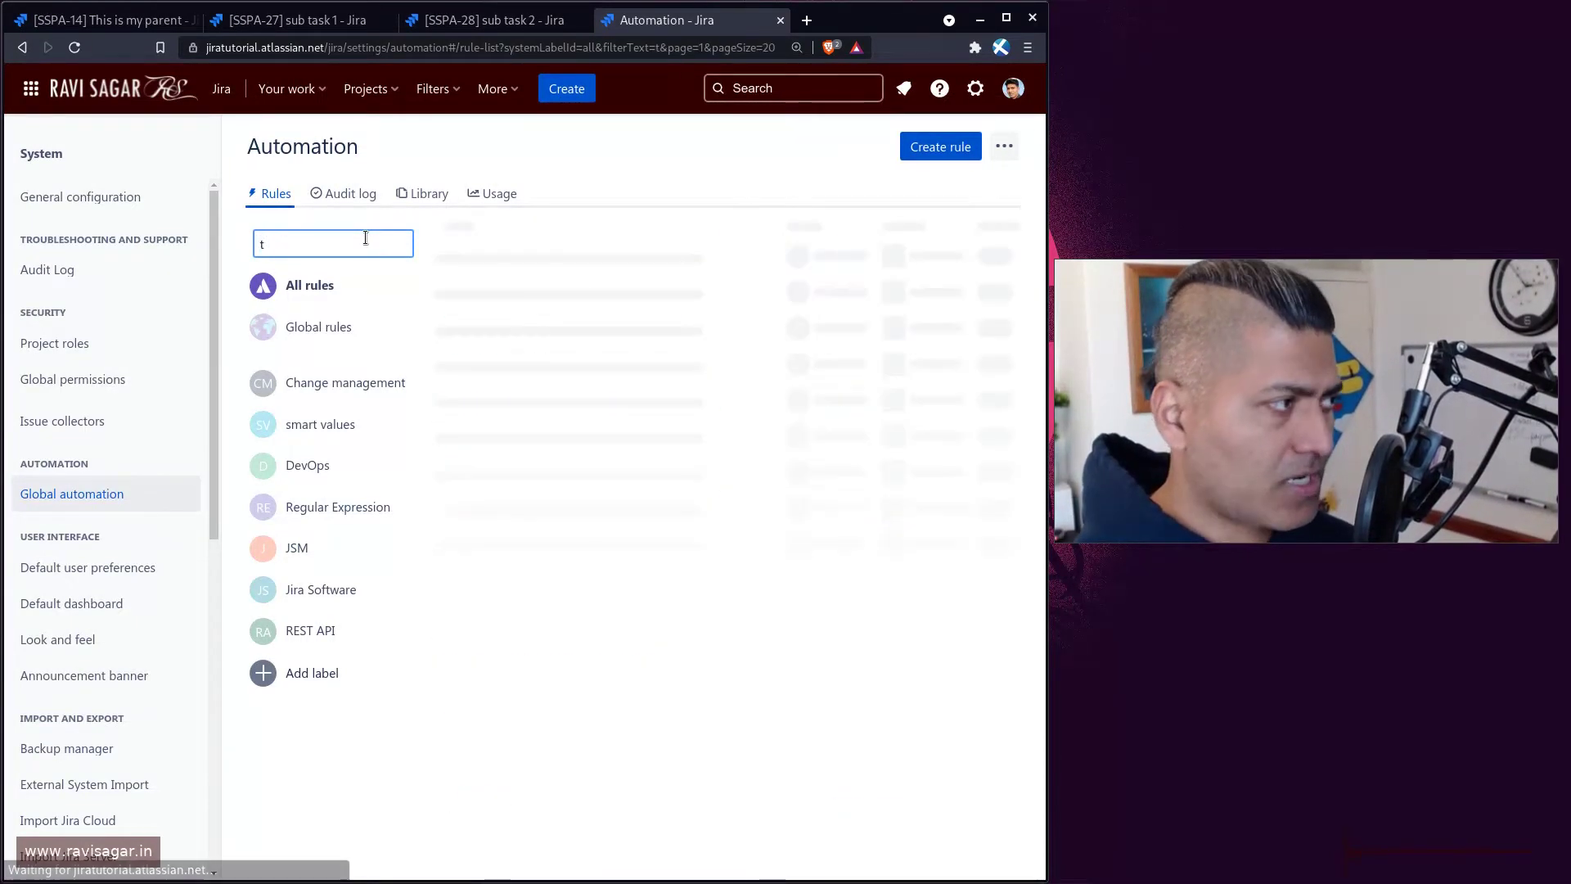
pyautogui.press('BackSpace')
pyautogui.write('story')
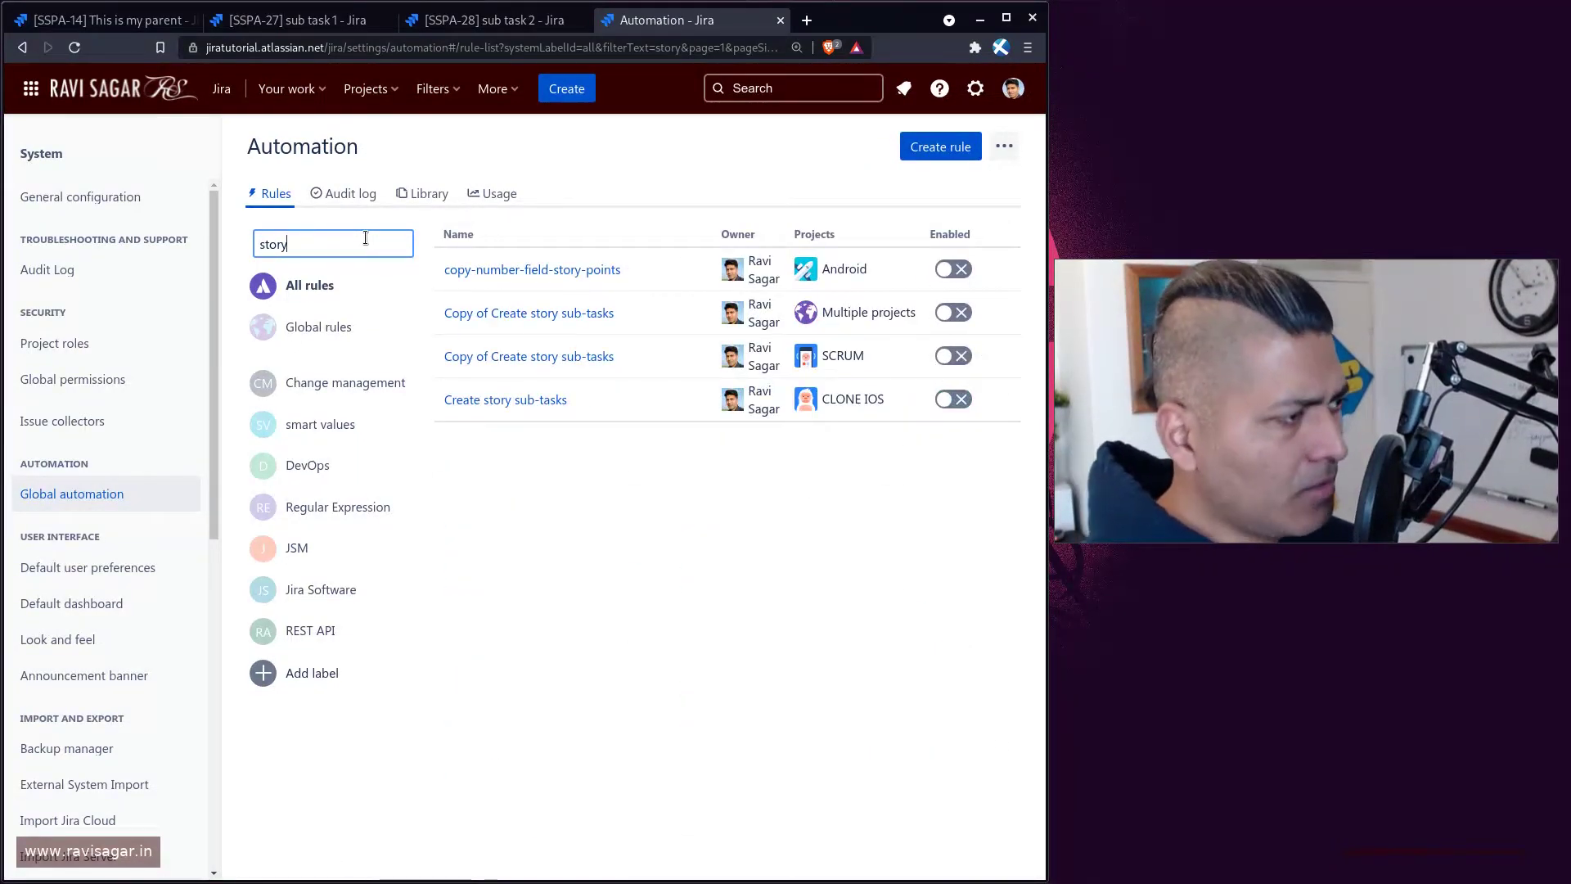
pyautogui.hotkey('ctrl', 'a')
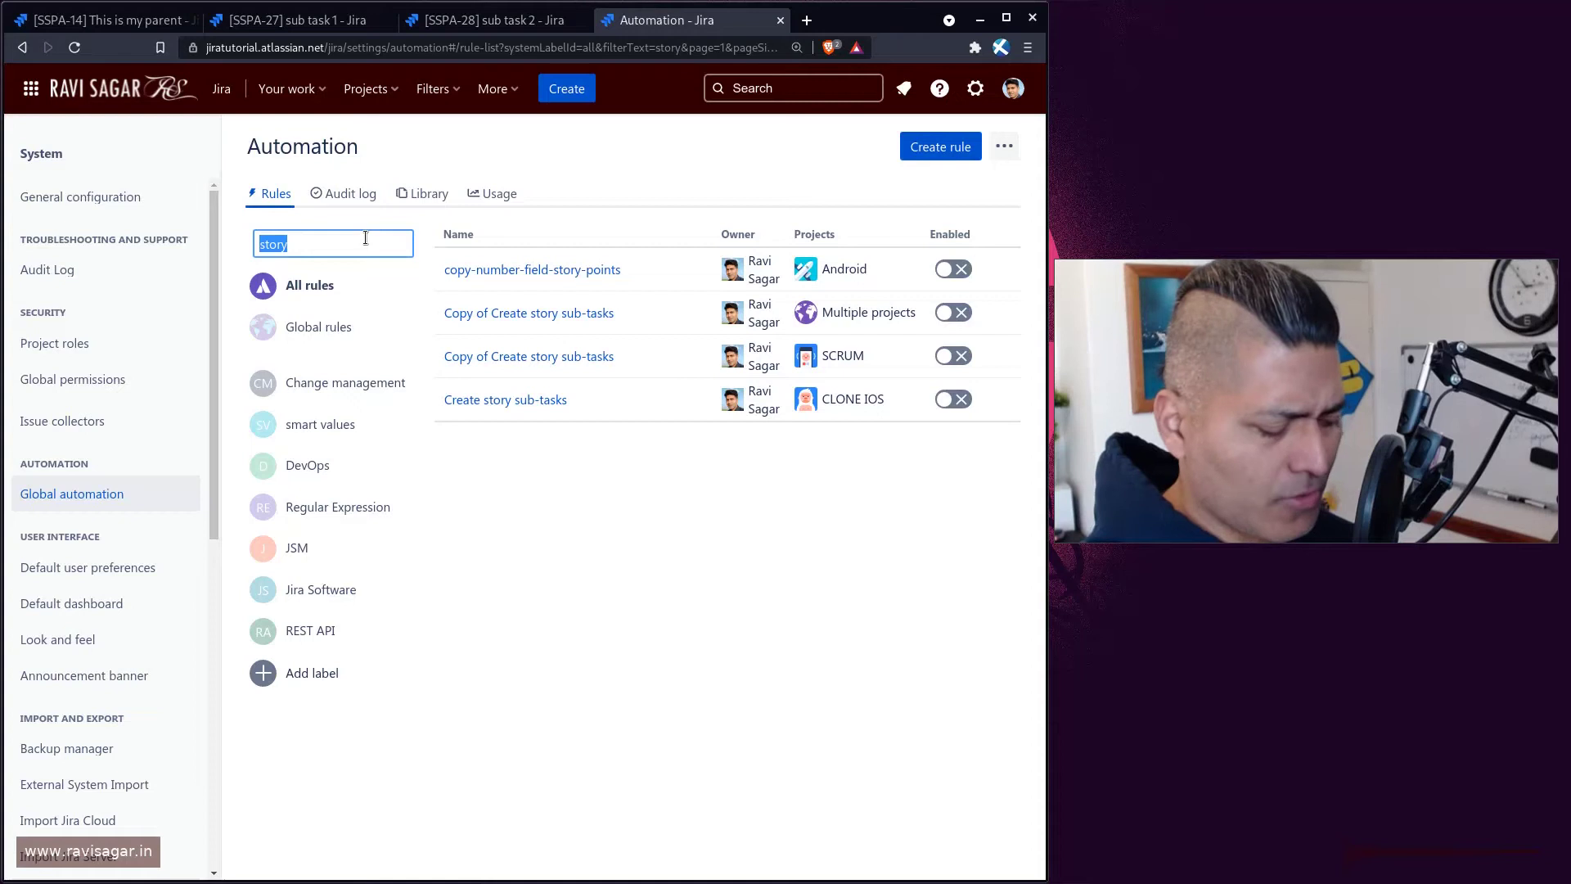
pyautogui.write('sum')
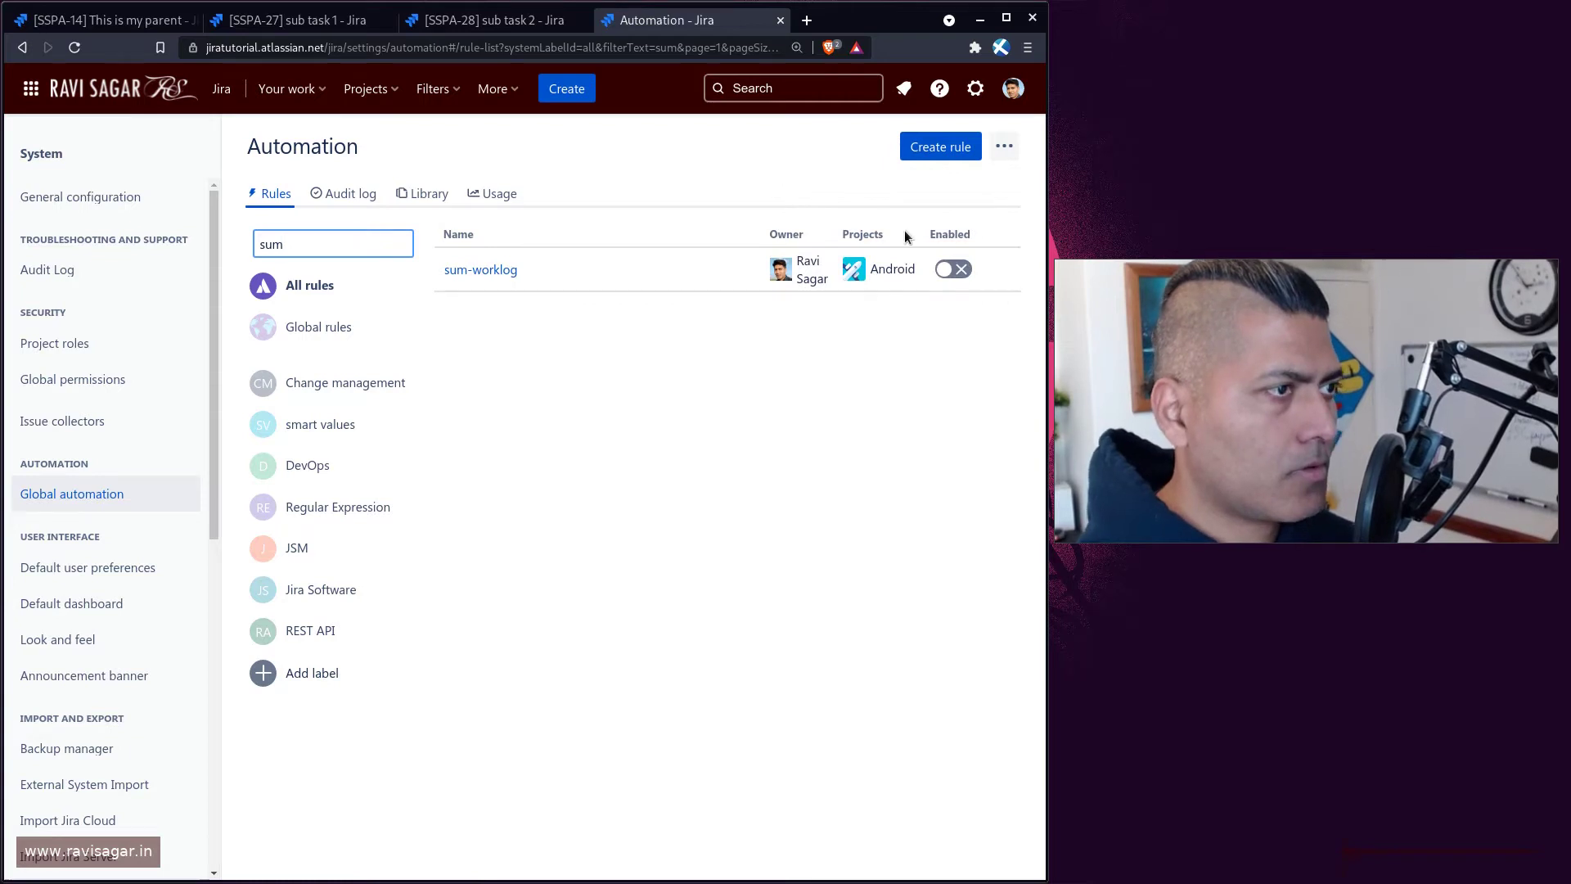
# - Start a new automation rule and limit its scope to the single project Sample Scrum Project A (SSPA)
pyautogui.click(950, 148)
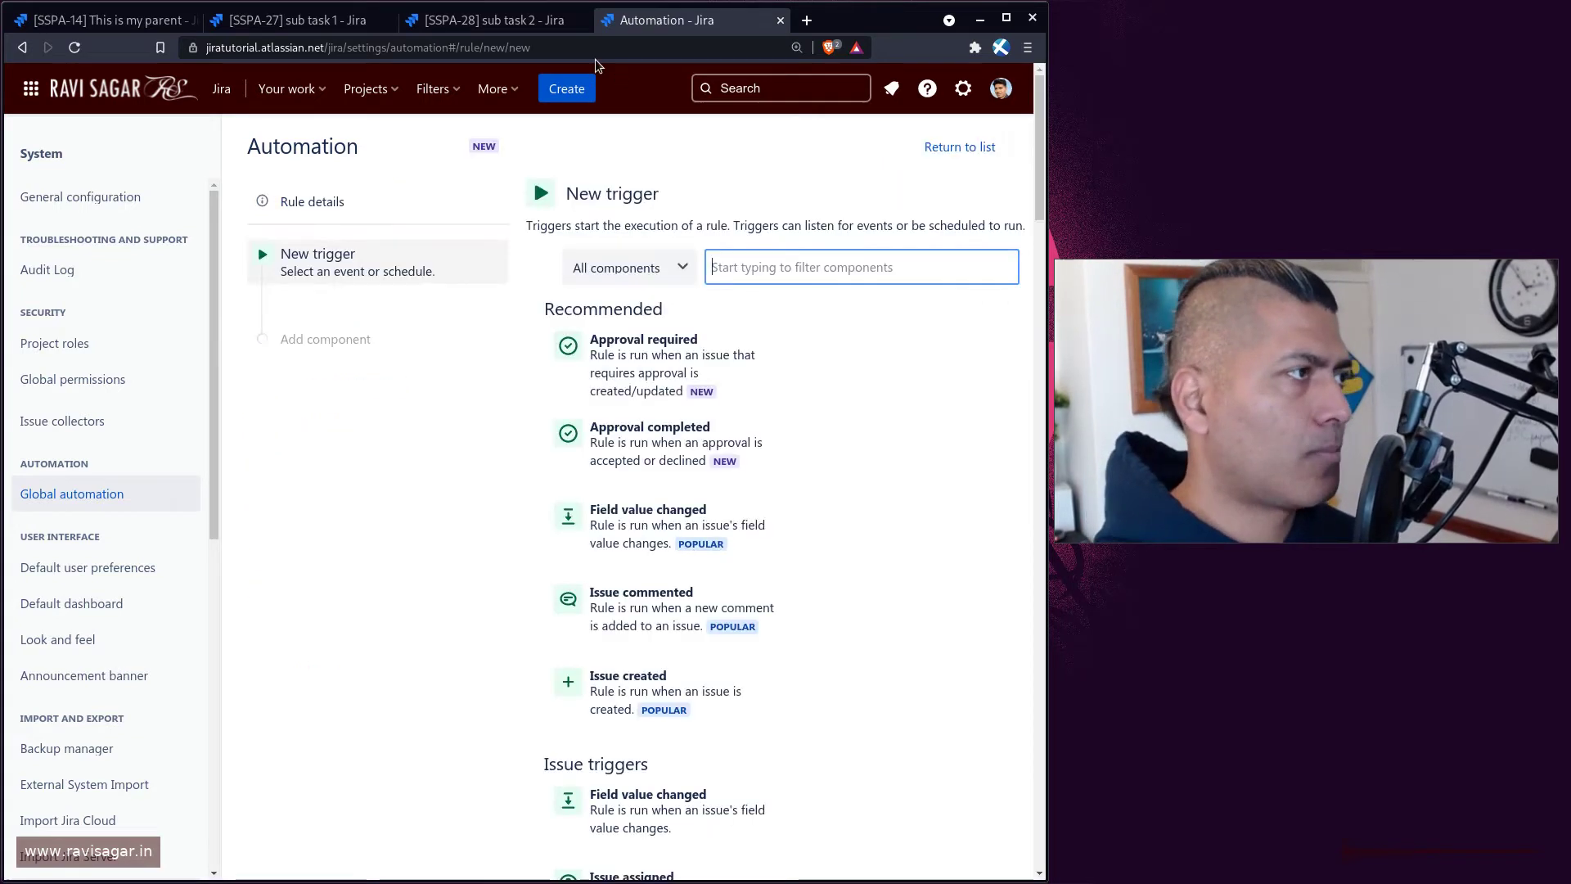
pyautogui.click(342, 199)
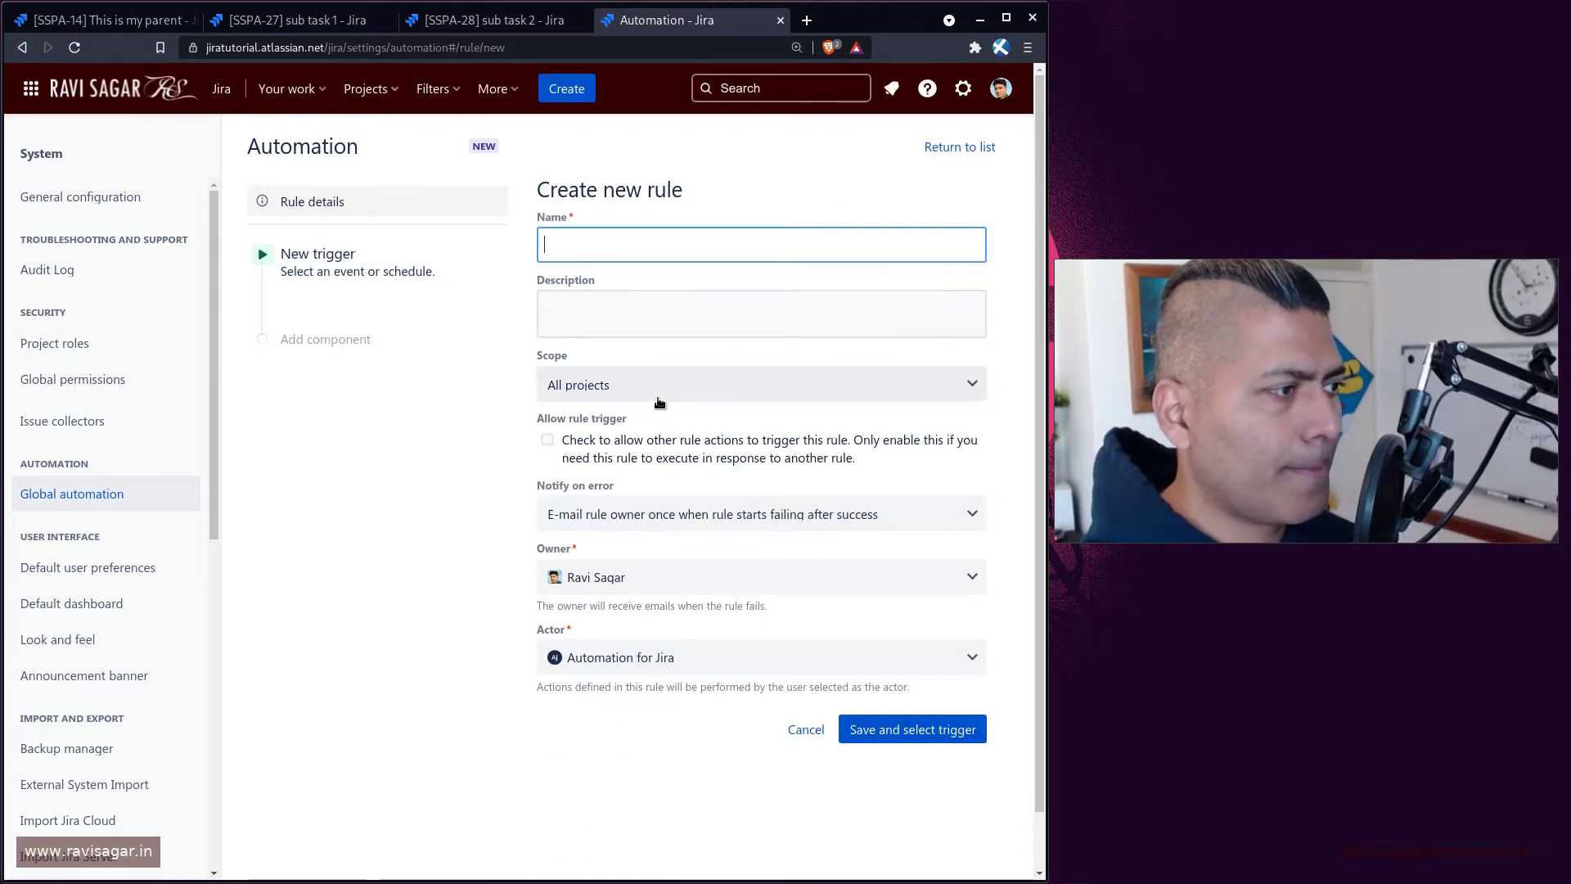
pyautogui.click(659, 399)
pyautogui.click(627, 432)
pyautogui.click(636, 465)
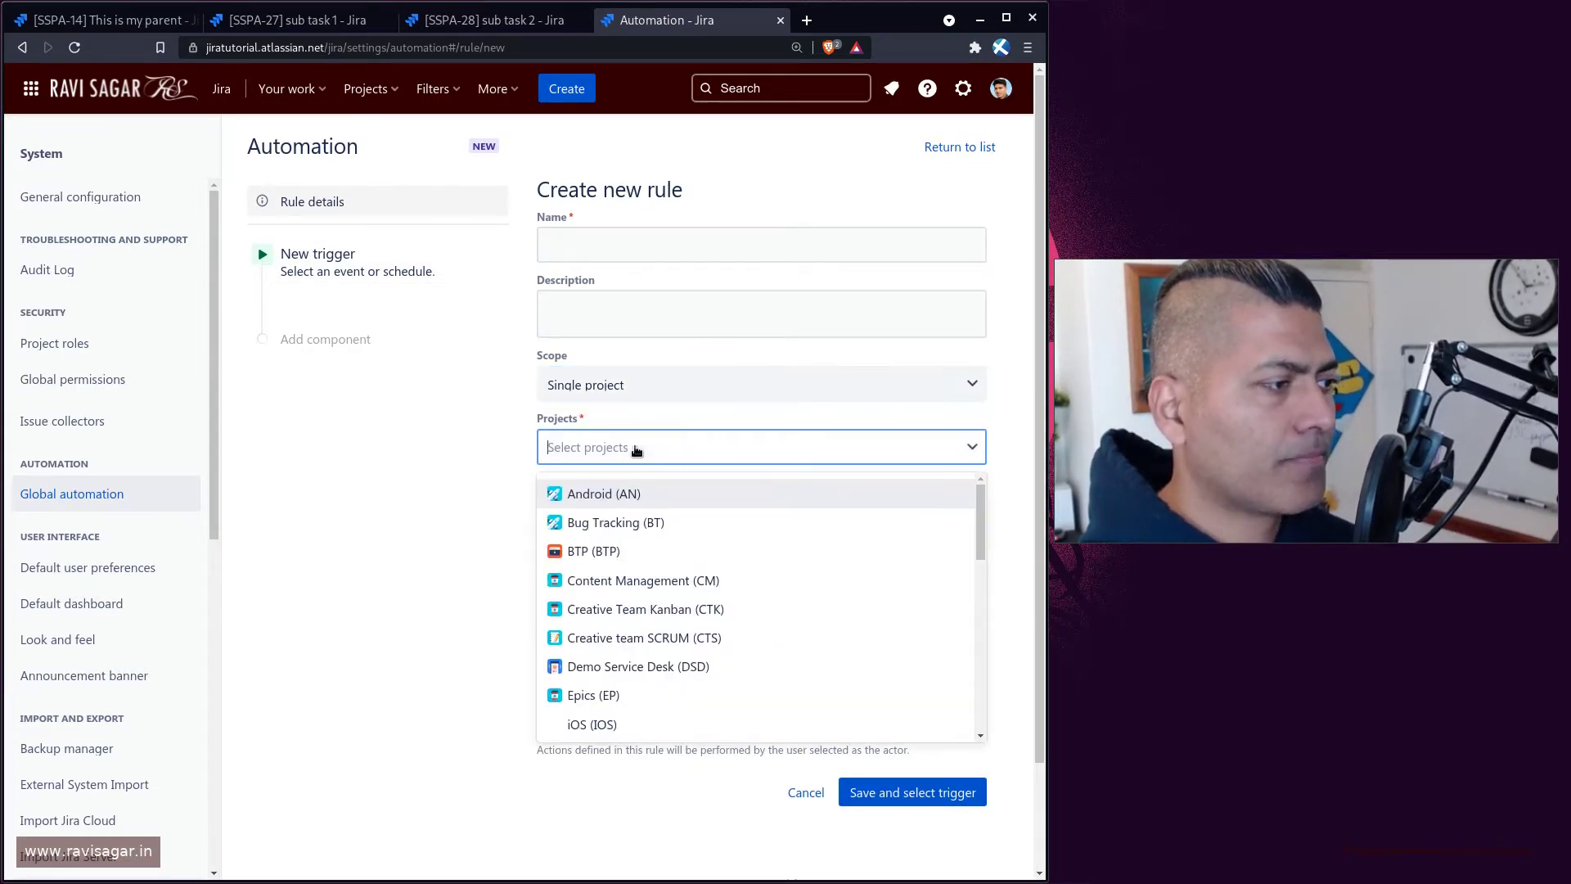
pyautogui.write('ss')
pyautogui.click(648, 523)
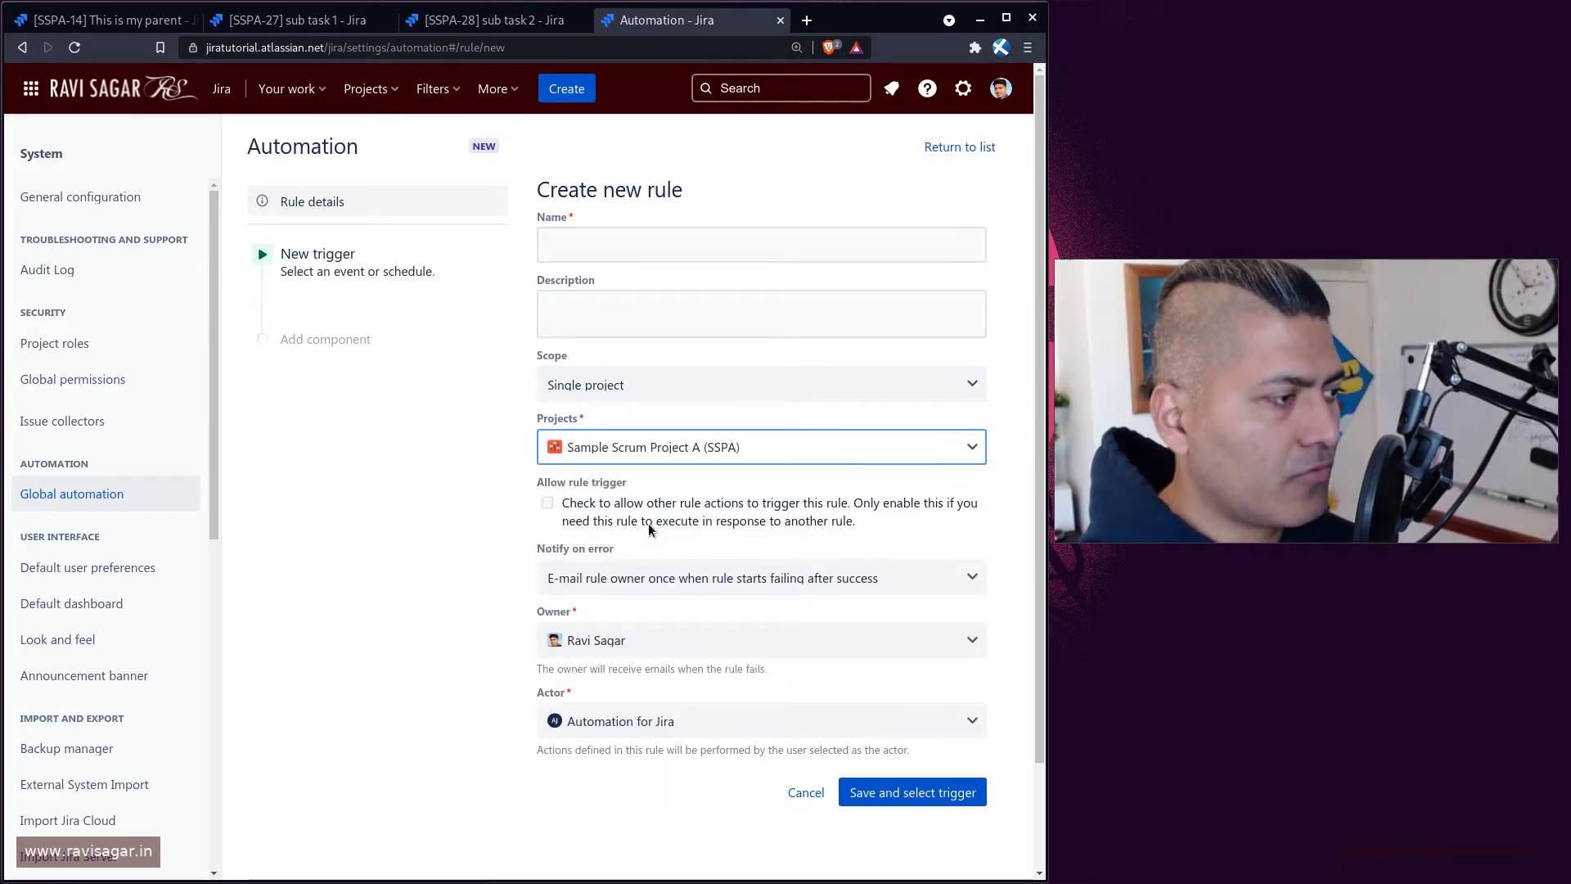
# - Name the rule "roll-up-story-points-from-subtasks-to-parent"
pyautogui.click(623, 235)
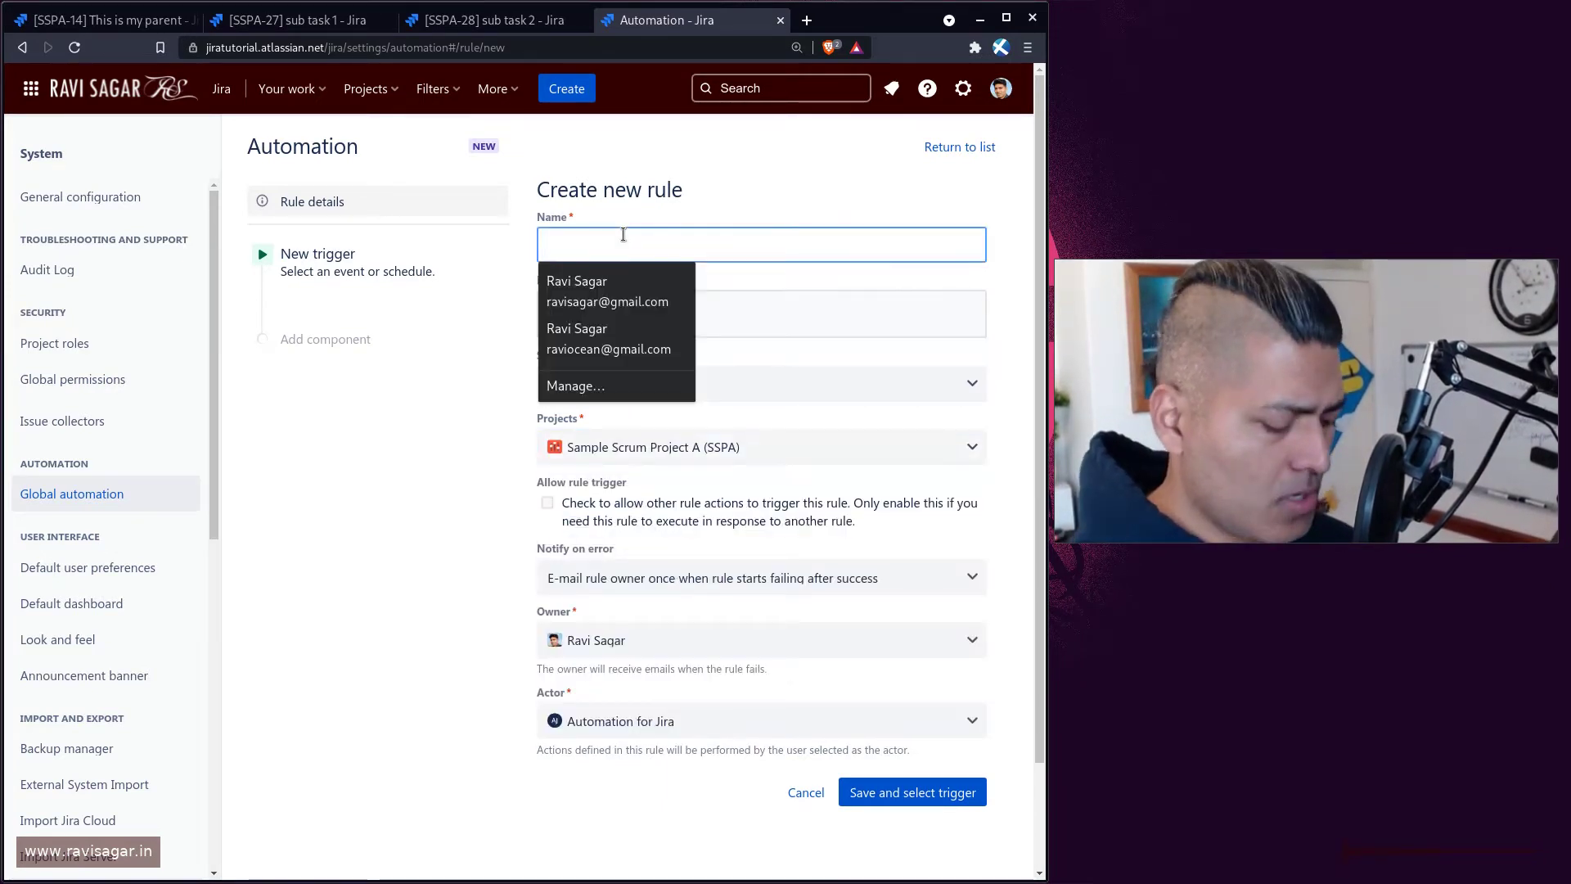
pyautogui.write('sum-story')
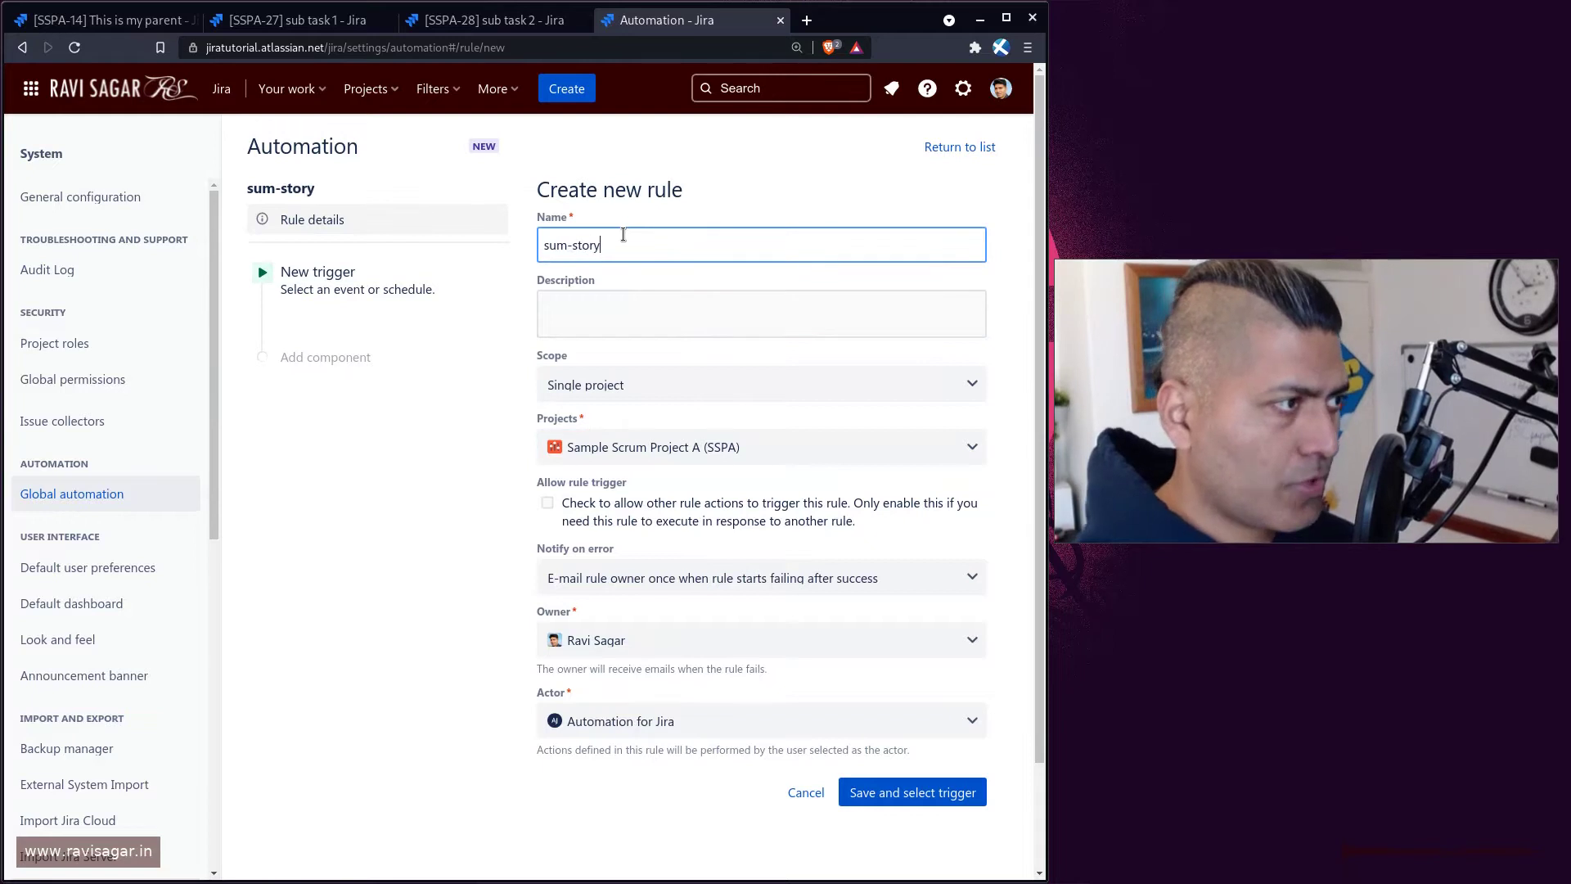
pyautogui.write('-points')
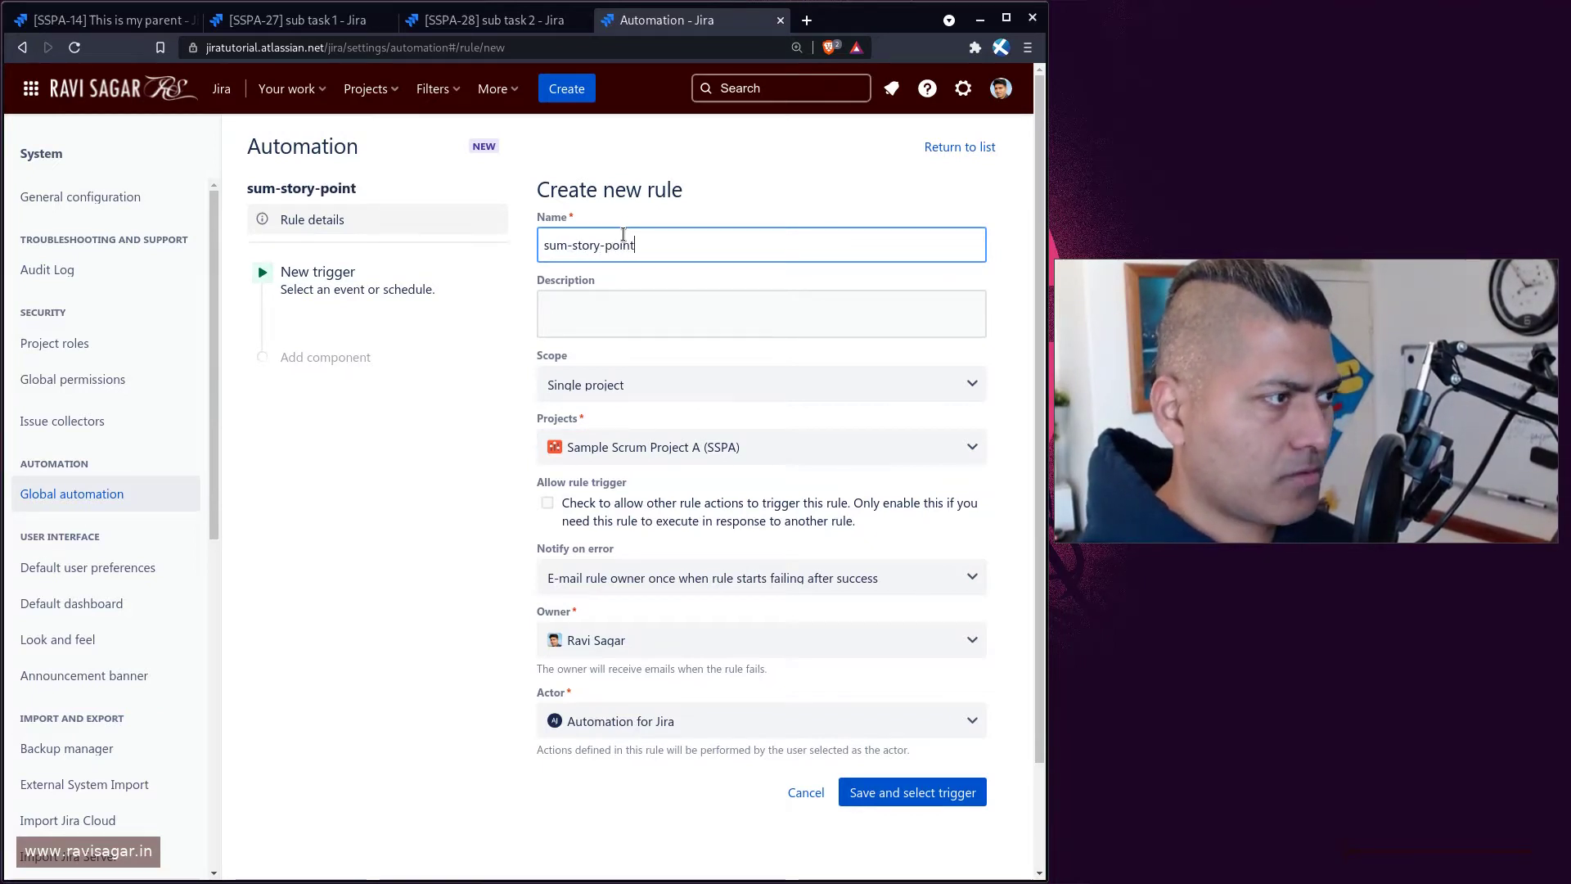
pyautogui.press('Delete')
pyautogui.press('Delete')
pyautogui.press('Delete')
pyautogui.write('roll-up')
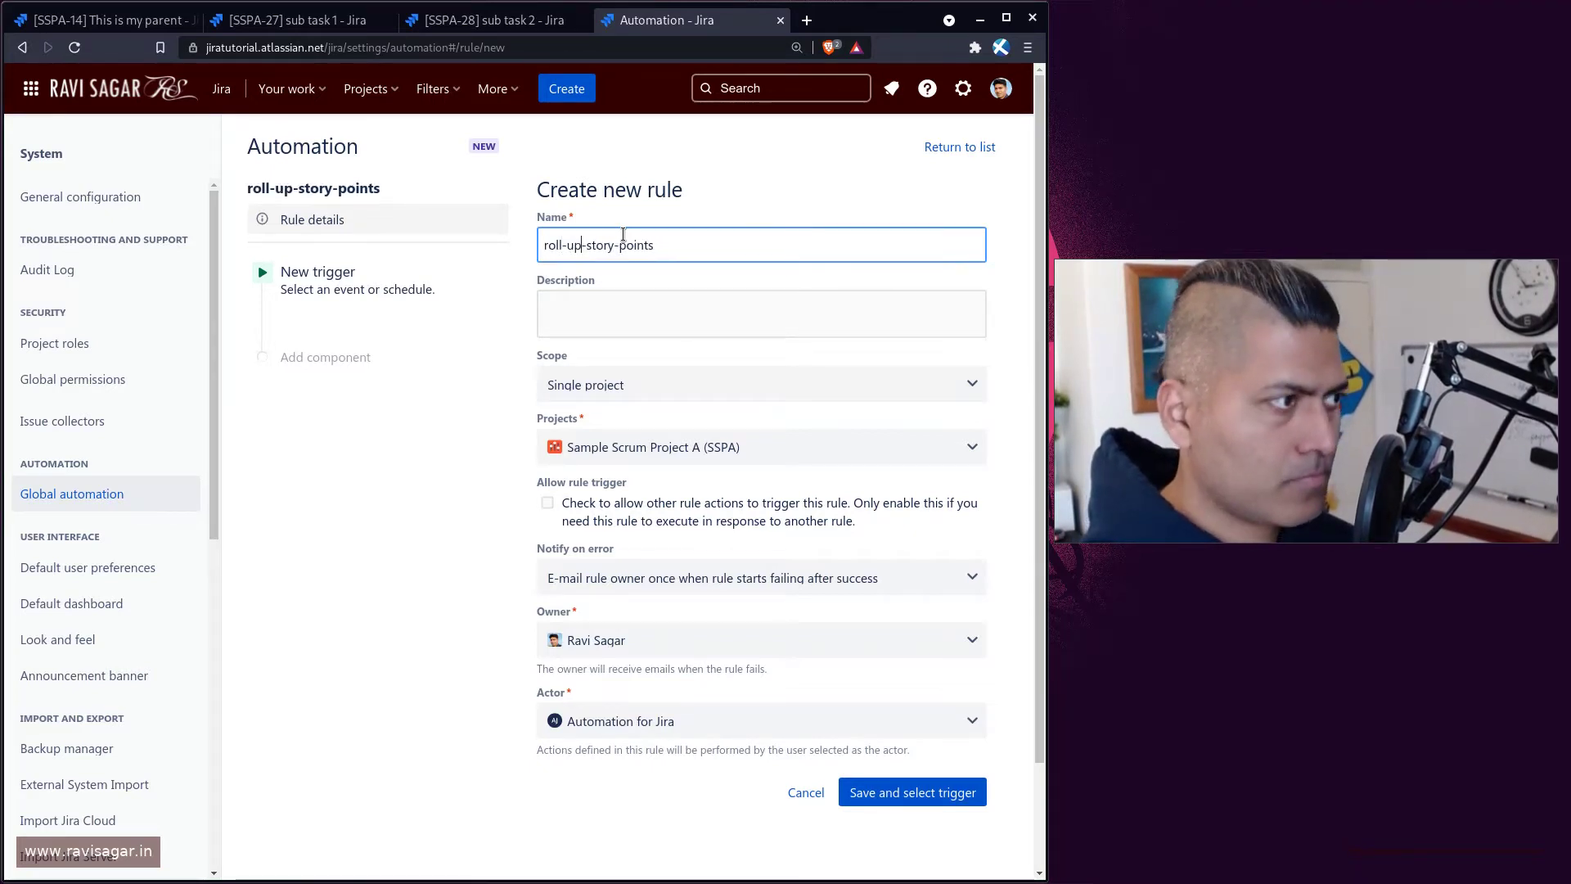
pyautogui.write('-story-points-f')
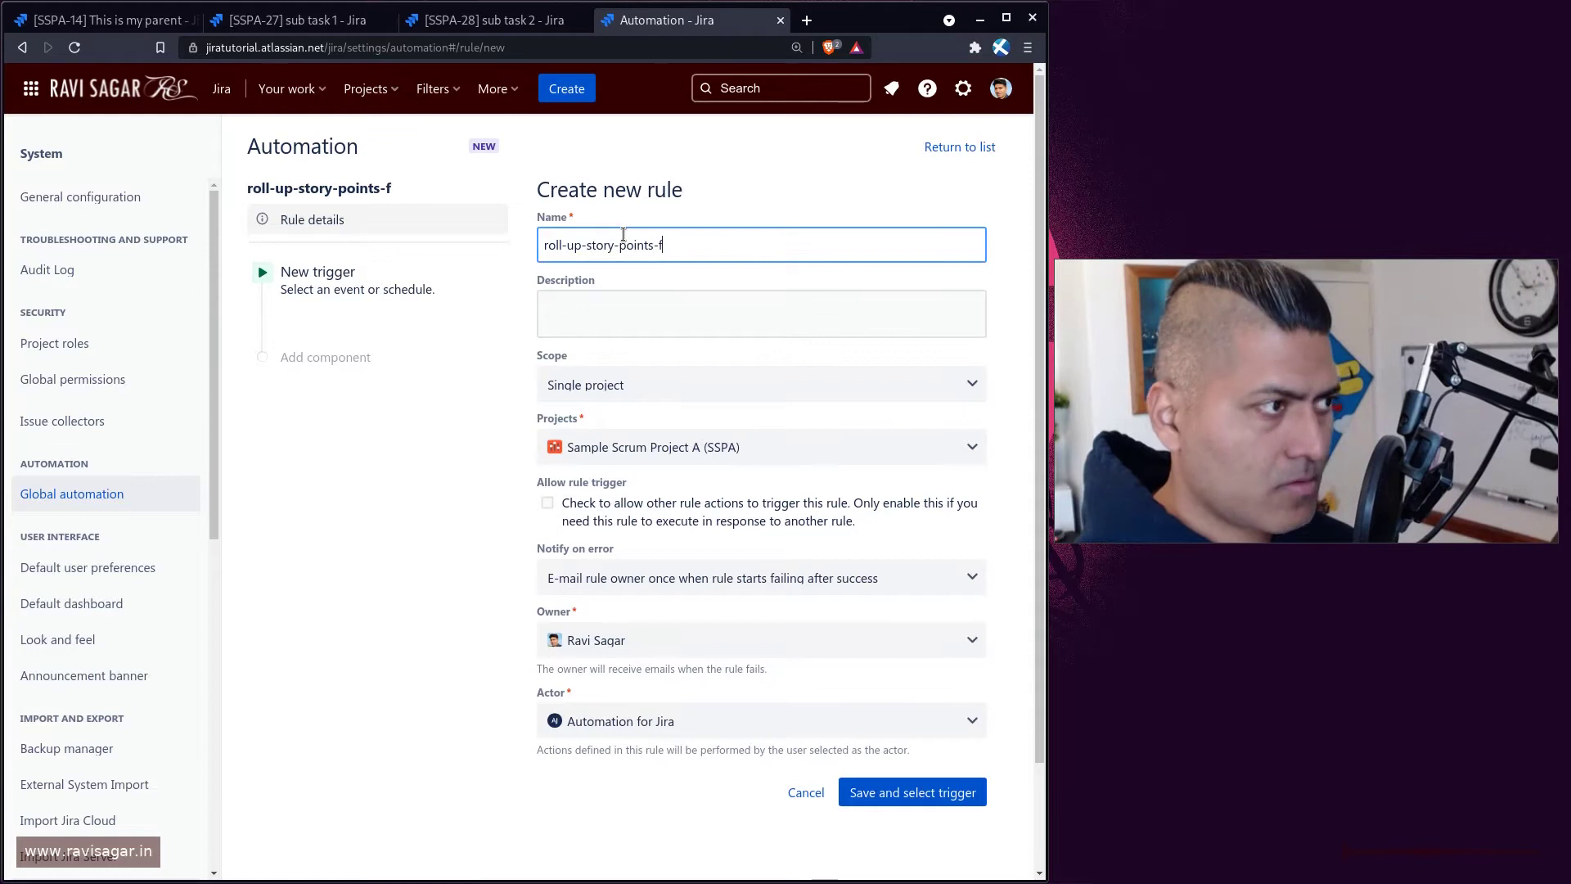
pyautogui.write('rom-subtasks-t')
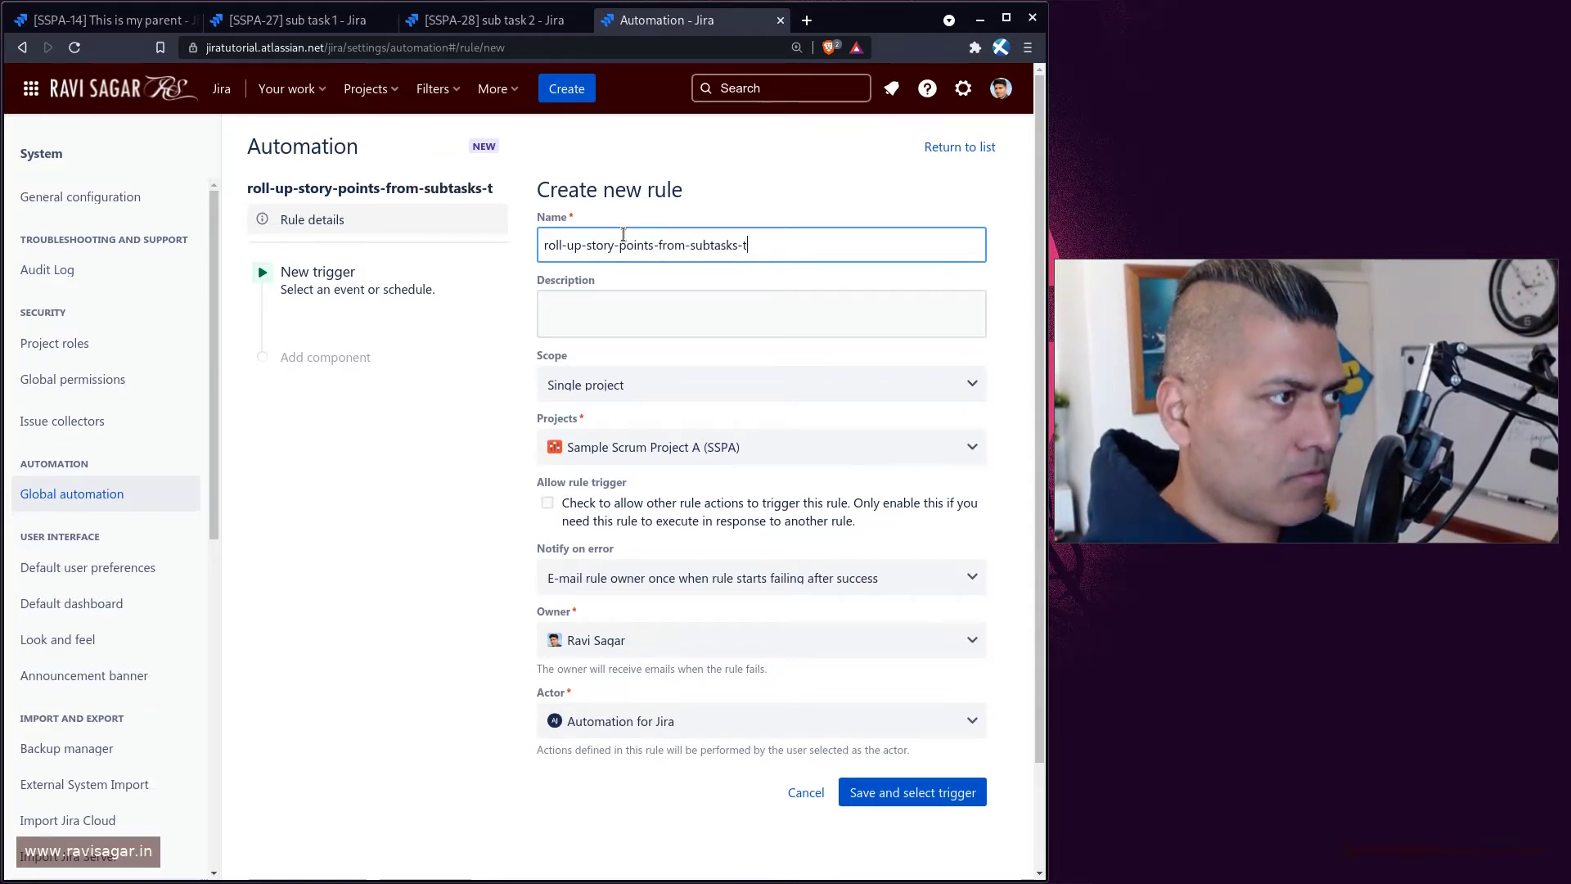
pyautogui.write('o-parent')
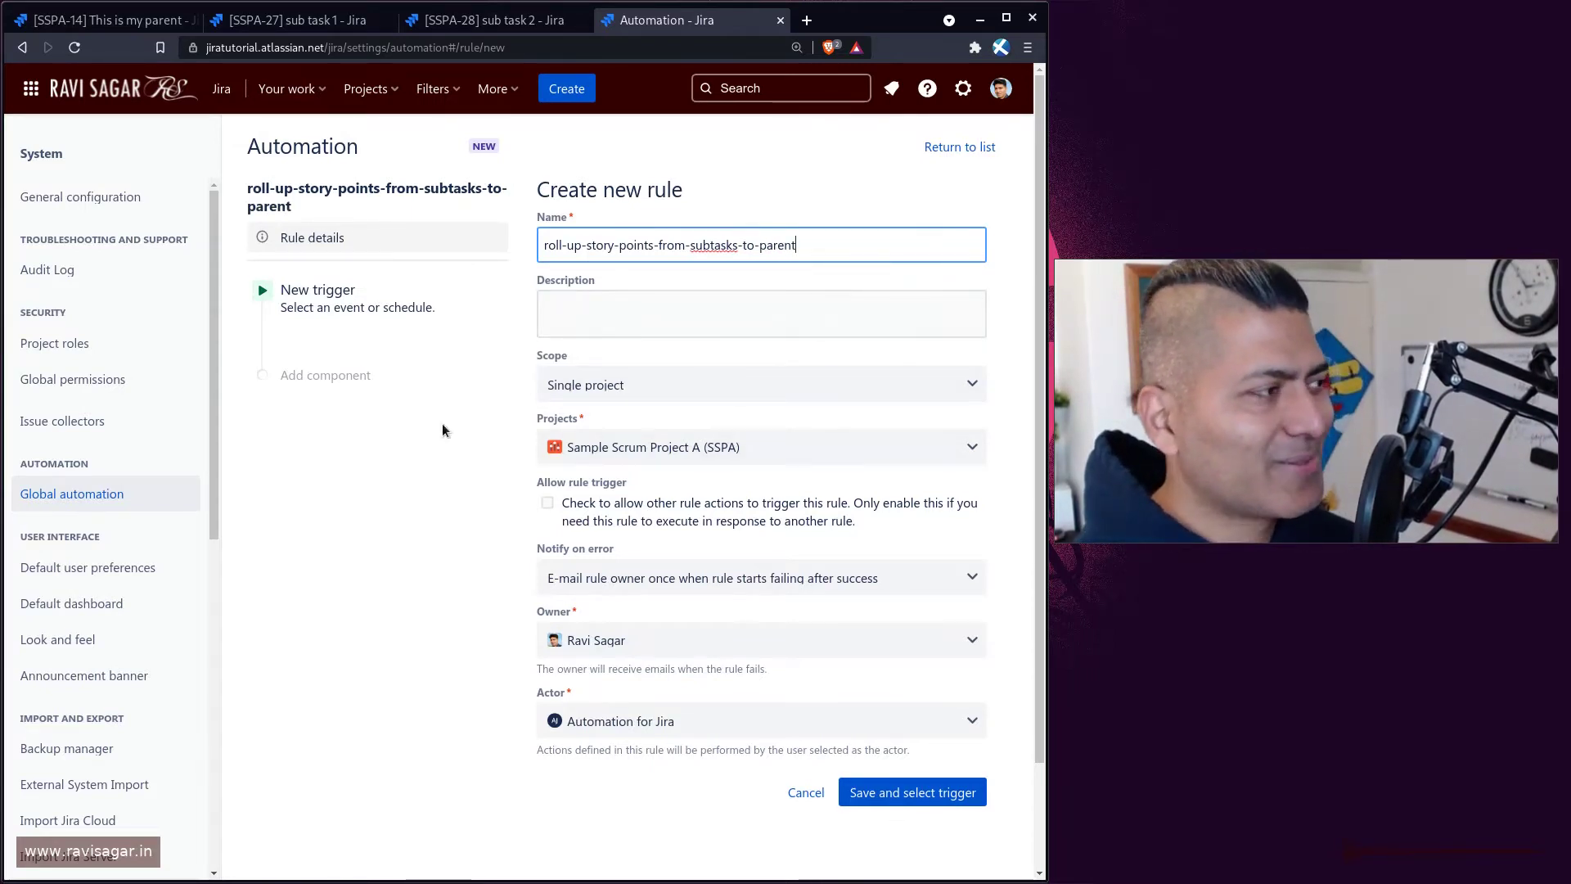
# - Filter the available triggers for "change" and add the Field value changed trigger to the rule
pyautogui.click(351, 304)
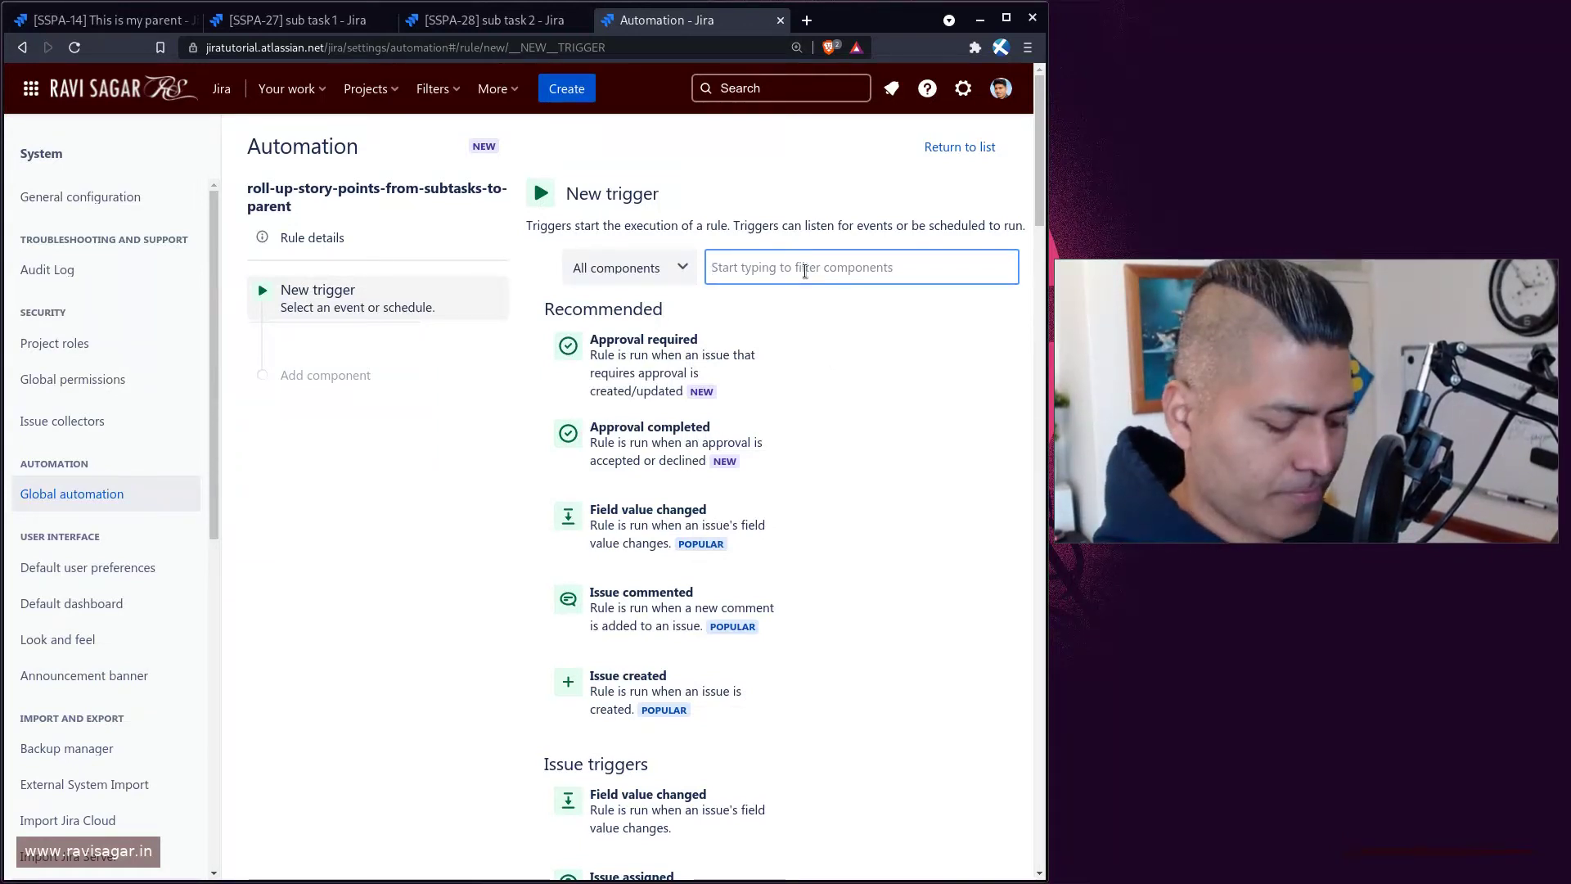
pyautogui.write('change')
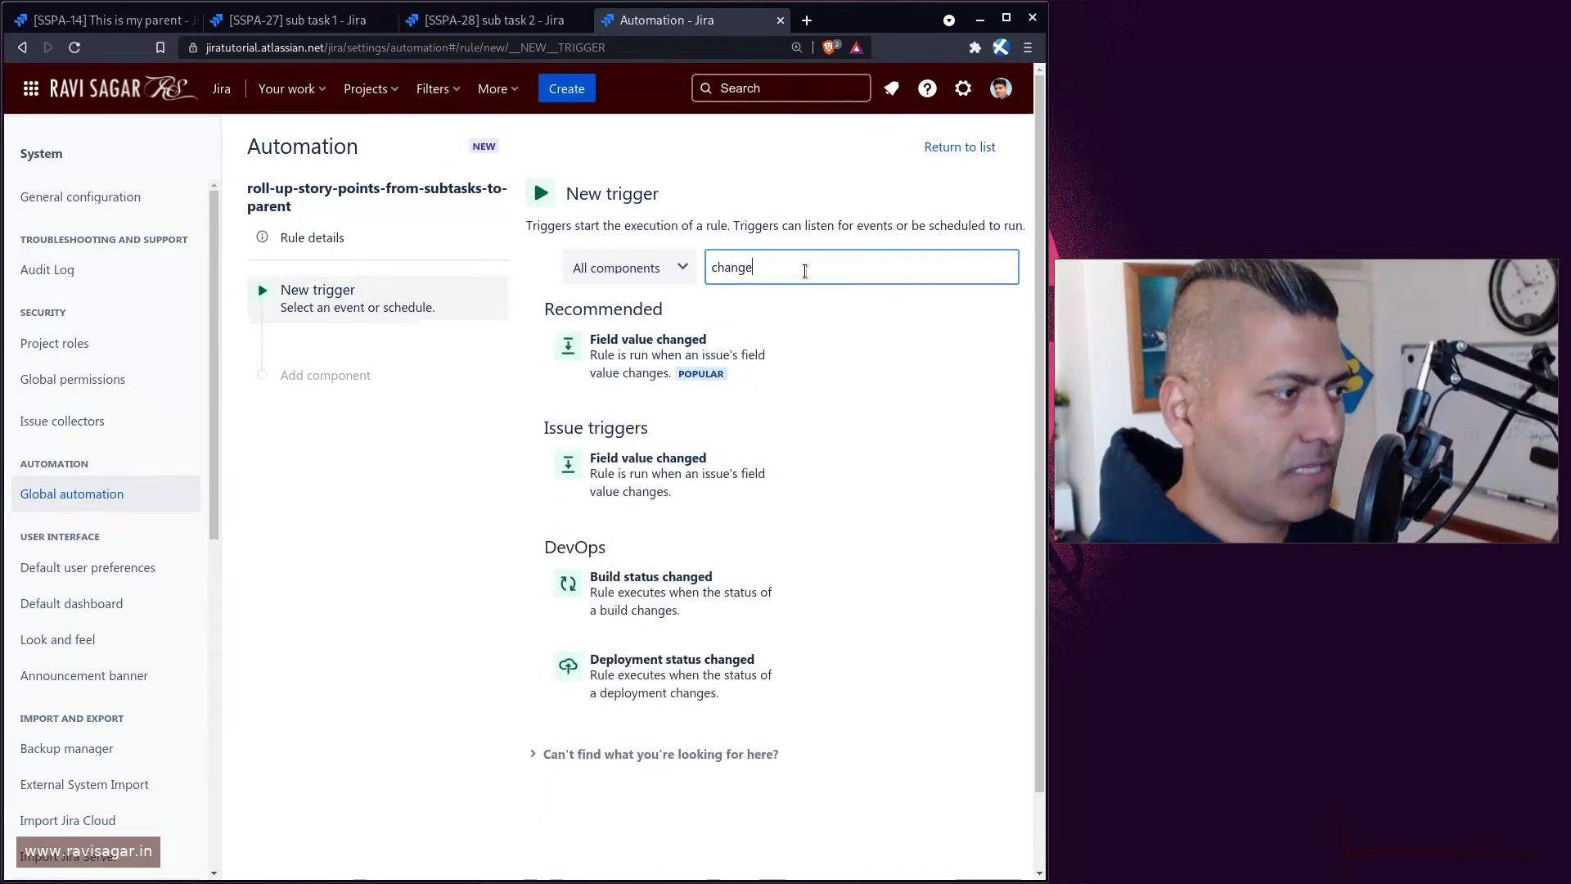
pyautogui.click(618, 372)
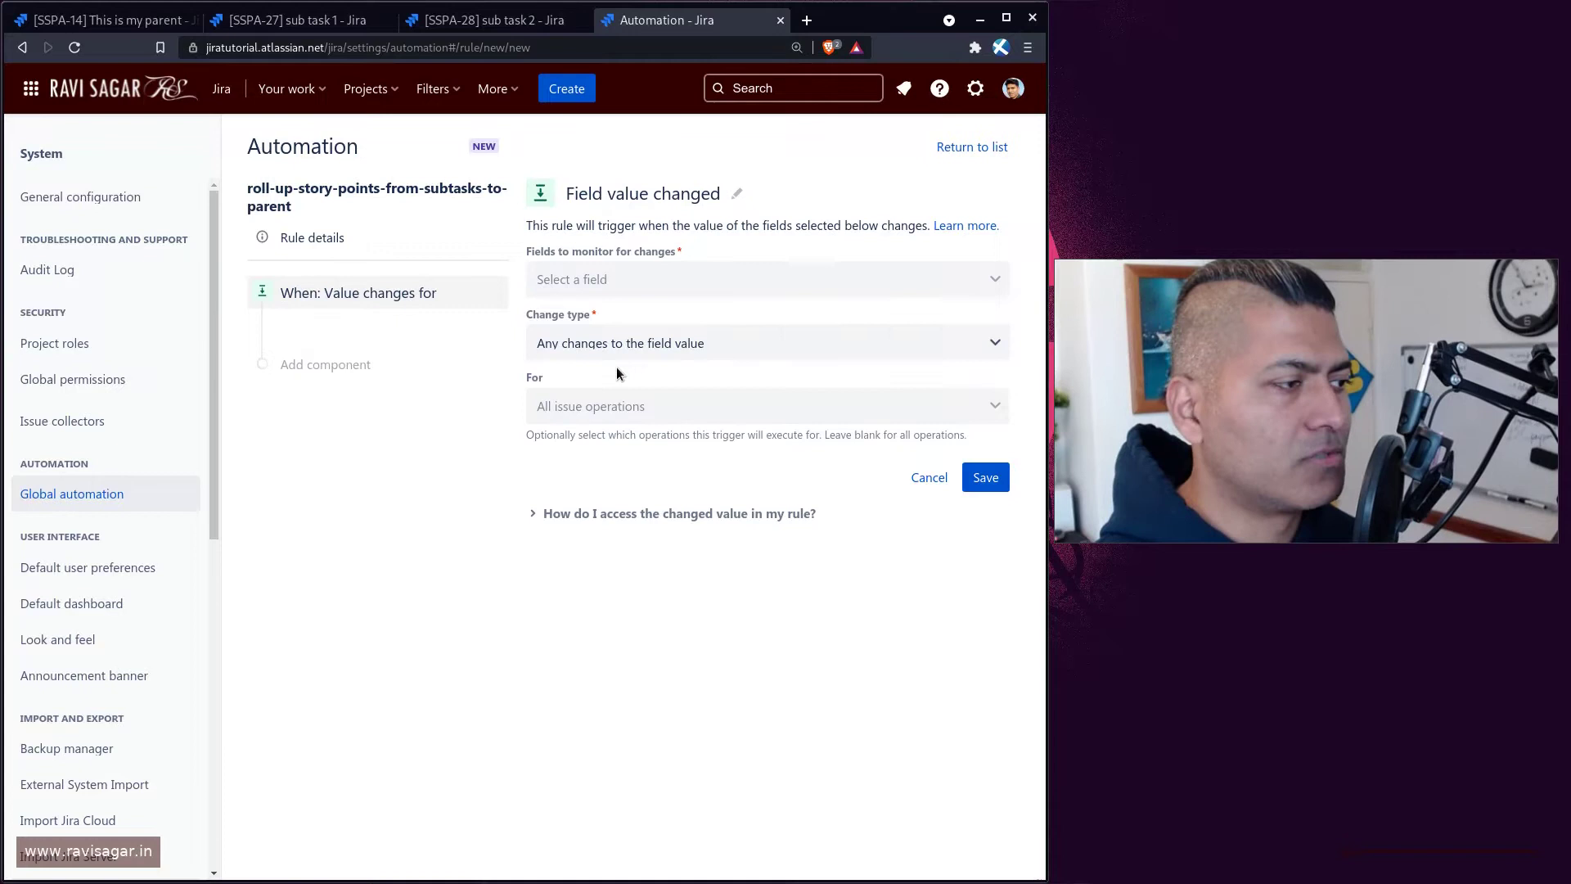
# - Set the trigger to monitor Story Points for any changes to the field value across all issue operations, and save it
pyautogui.click(604, 280)
pyautogui.write('story')
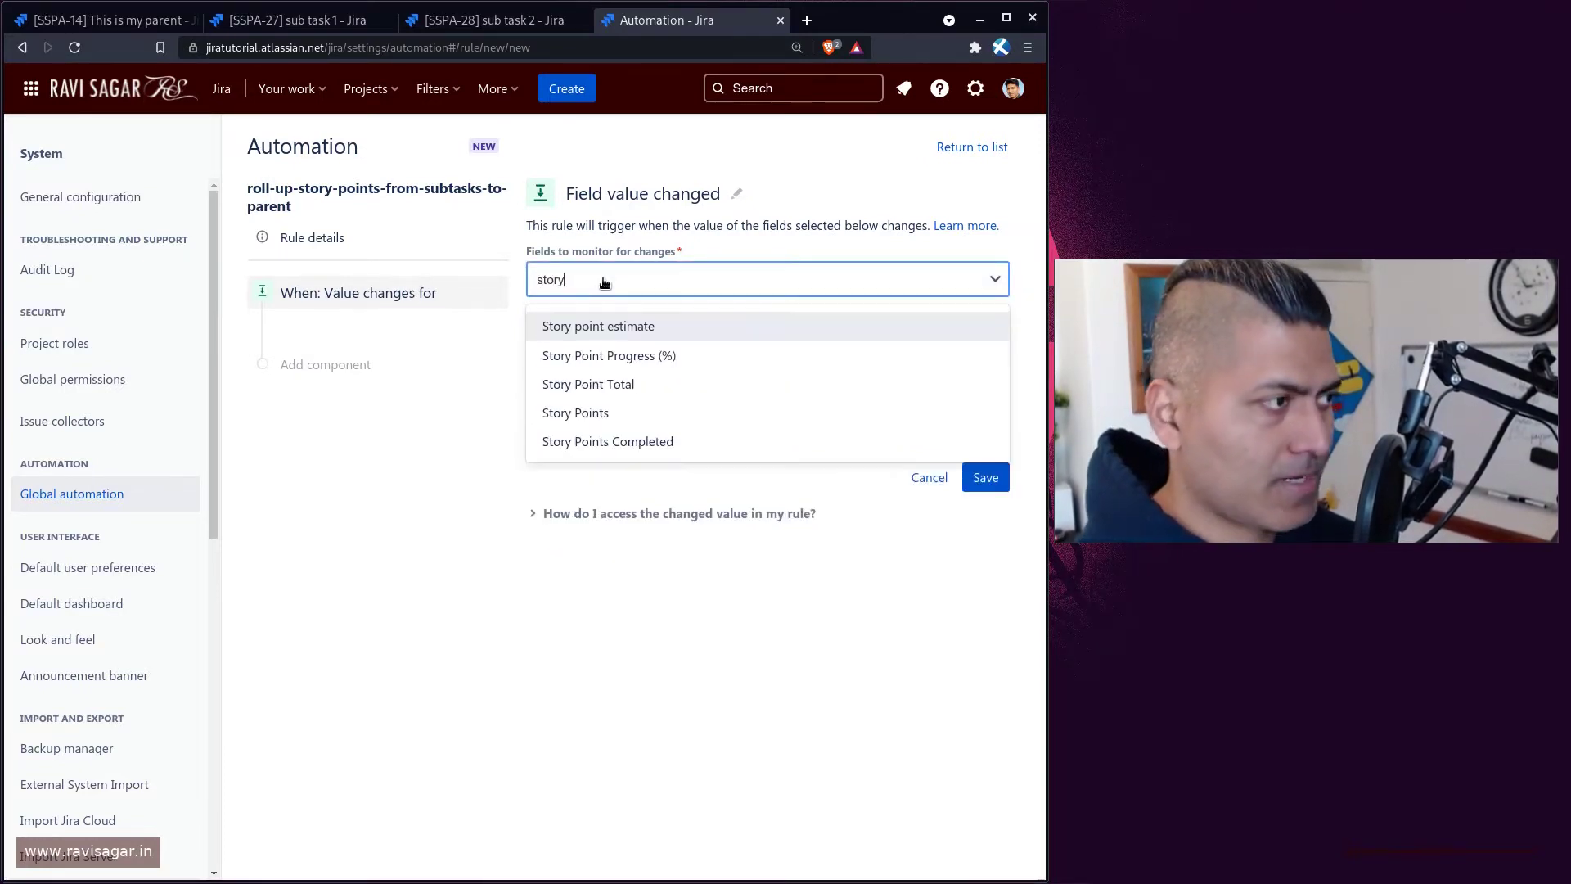
pyautogui.click(582, 413)
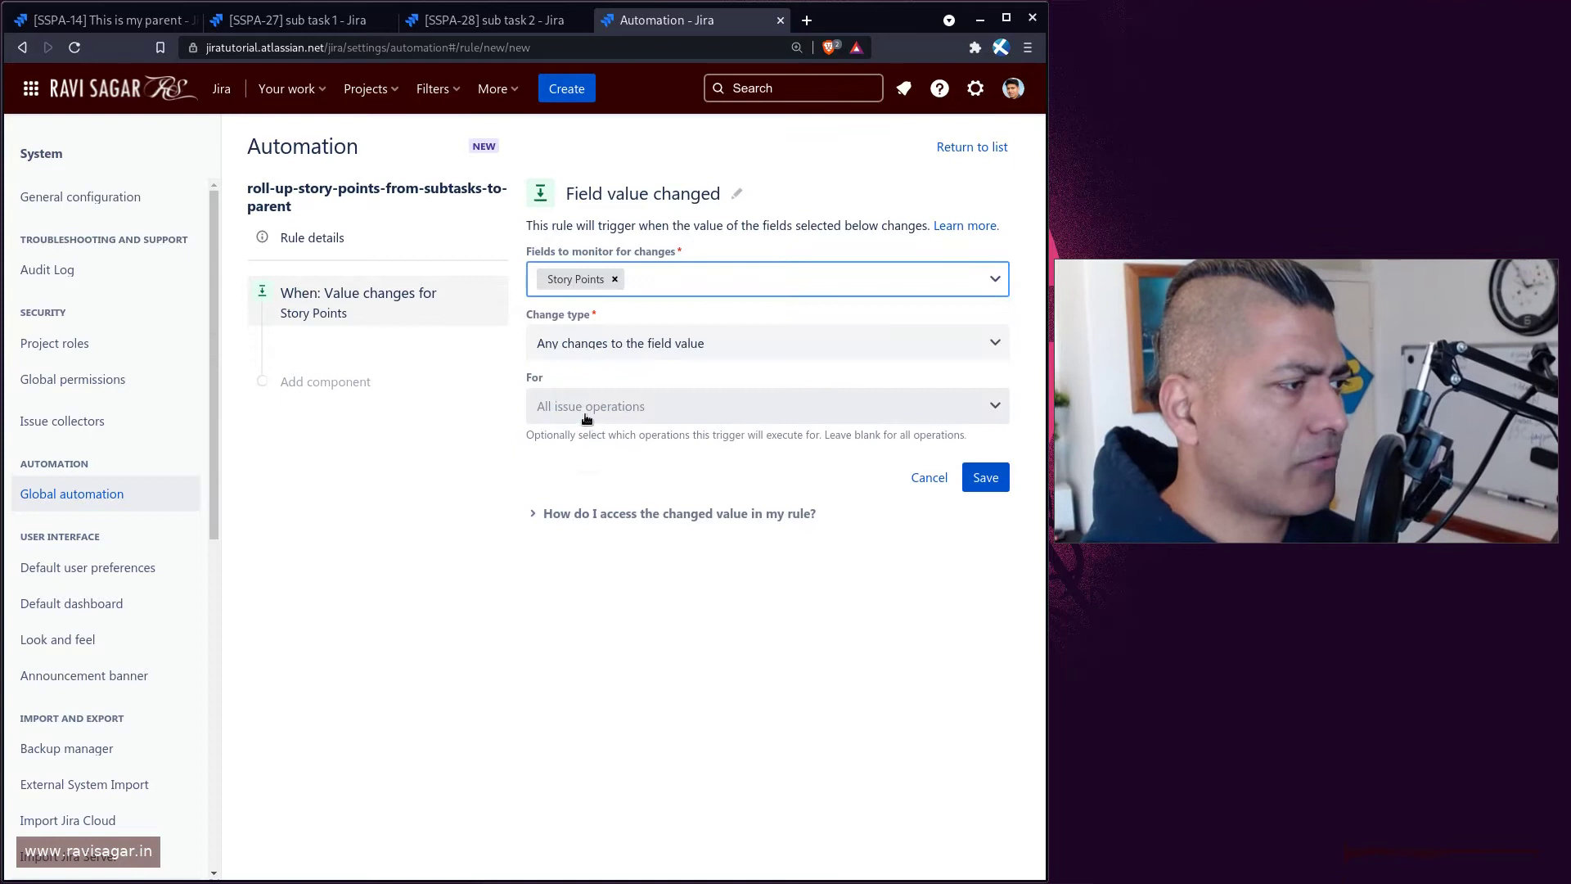
pyautogui.click(734, 349)
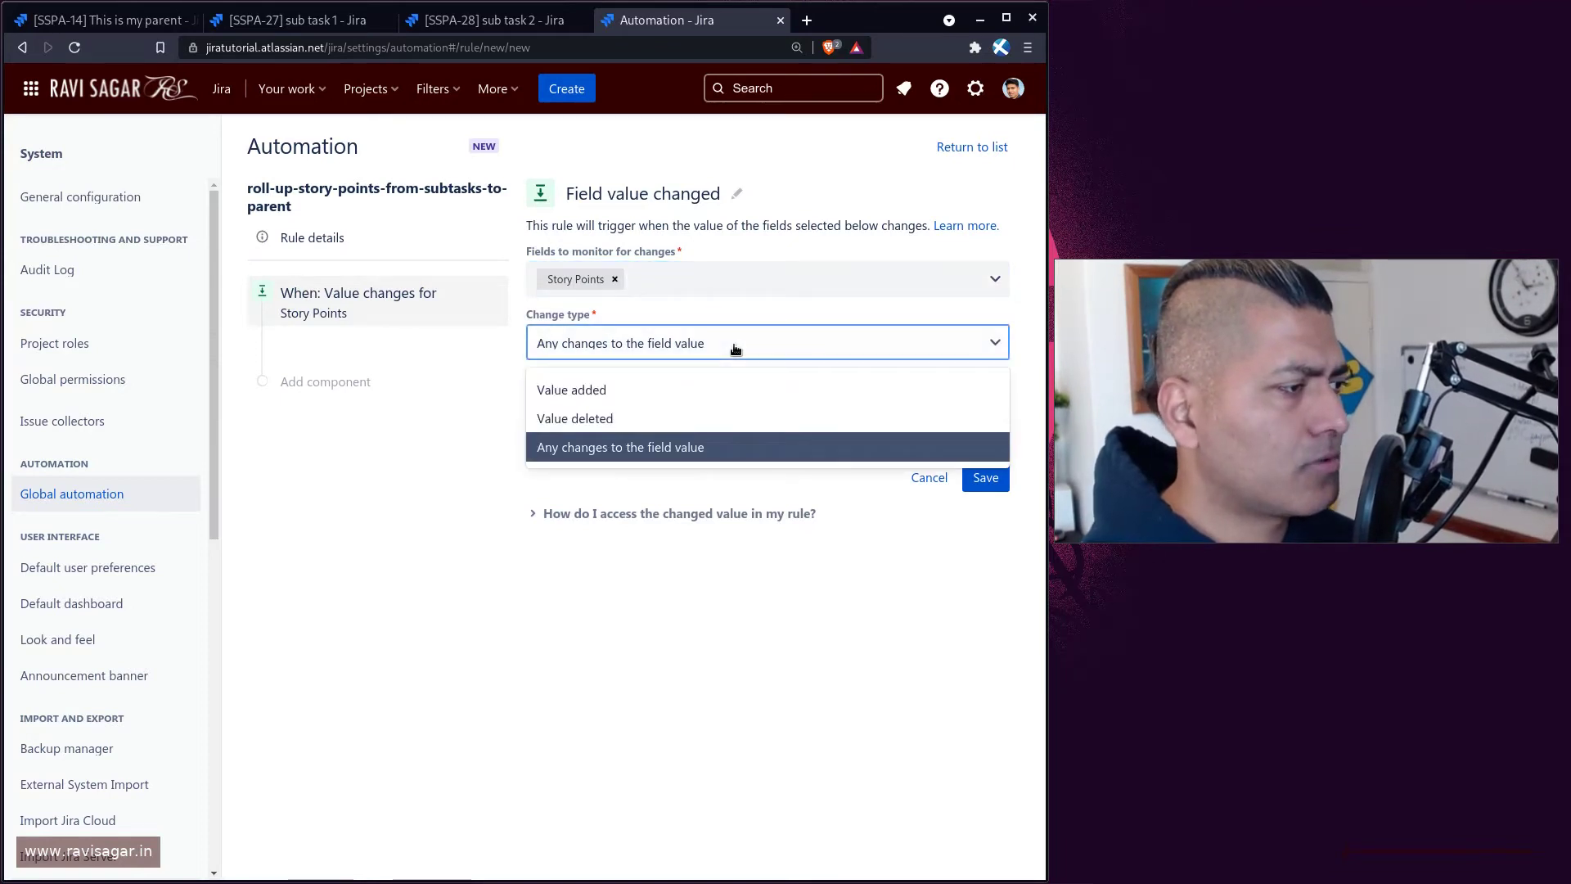
pyautogui.click(731, 347)
pyautogui.click(675, 409)
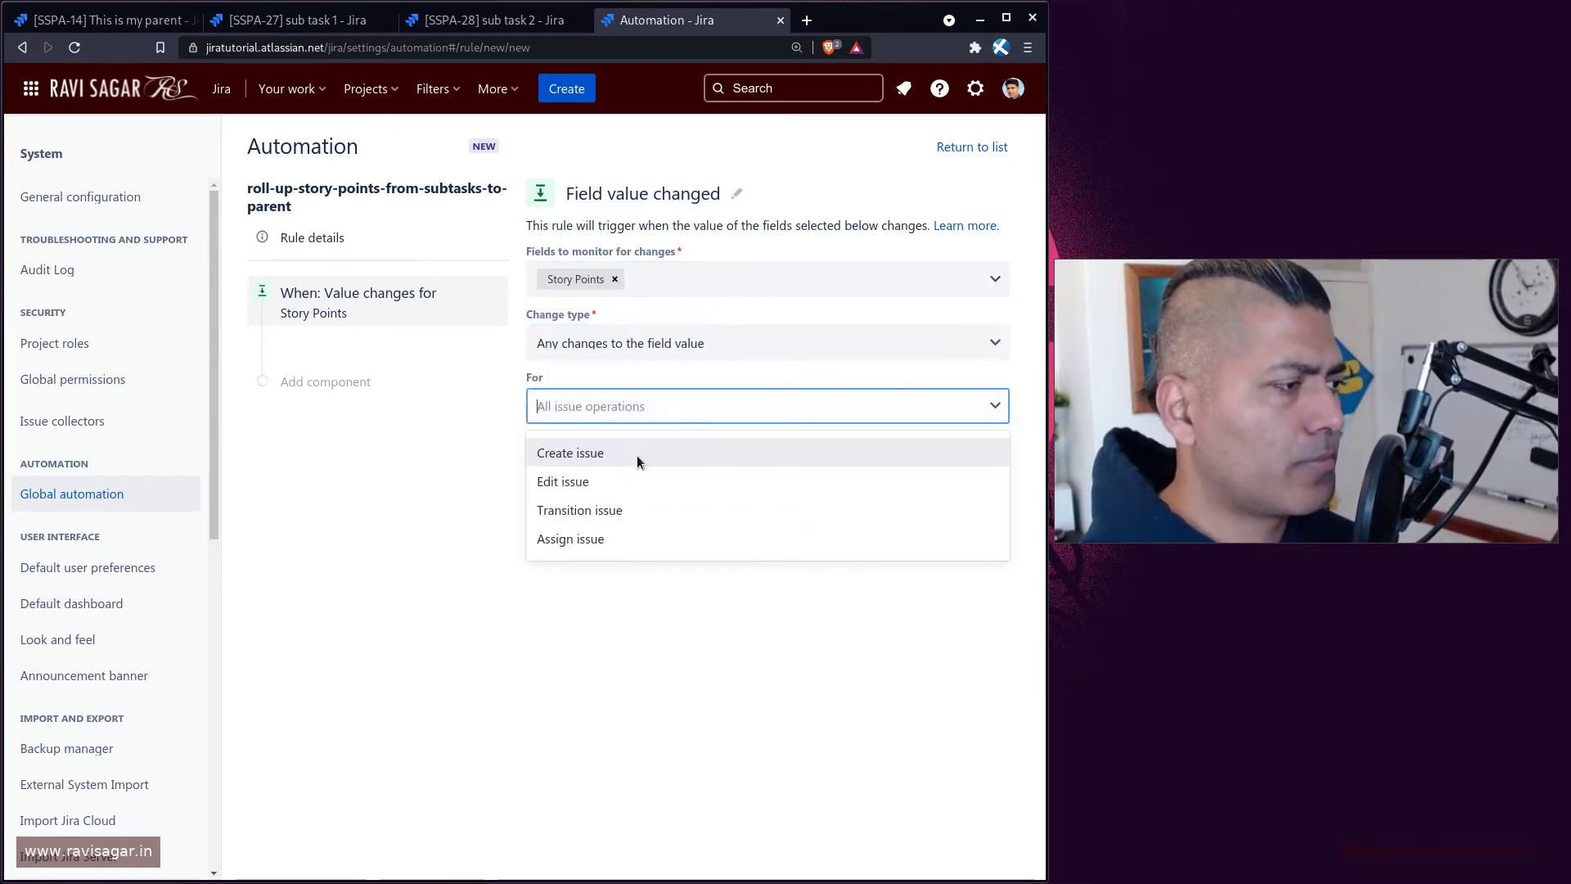
pyautogui.click(473, 445)
pyautogui.click(982, 474)
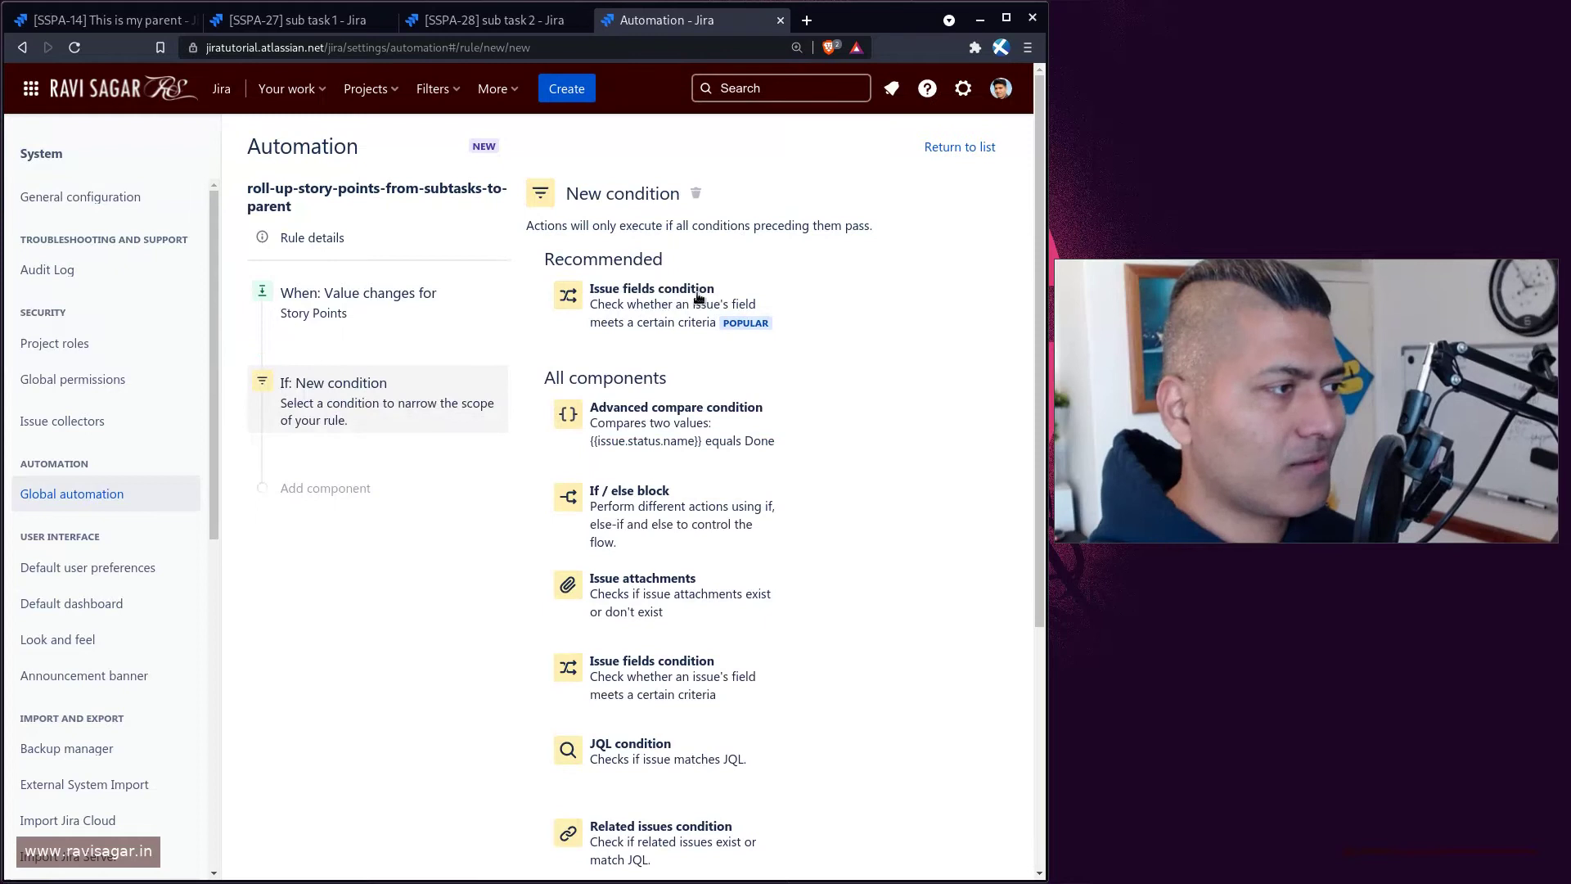
# - Add an Issue fields condition requiring Issue Type equals Sub-task, and save it
pyautogui.click(649, 313)
pyautogui.click(638, 279)
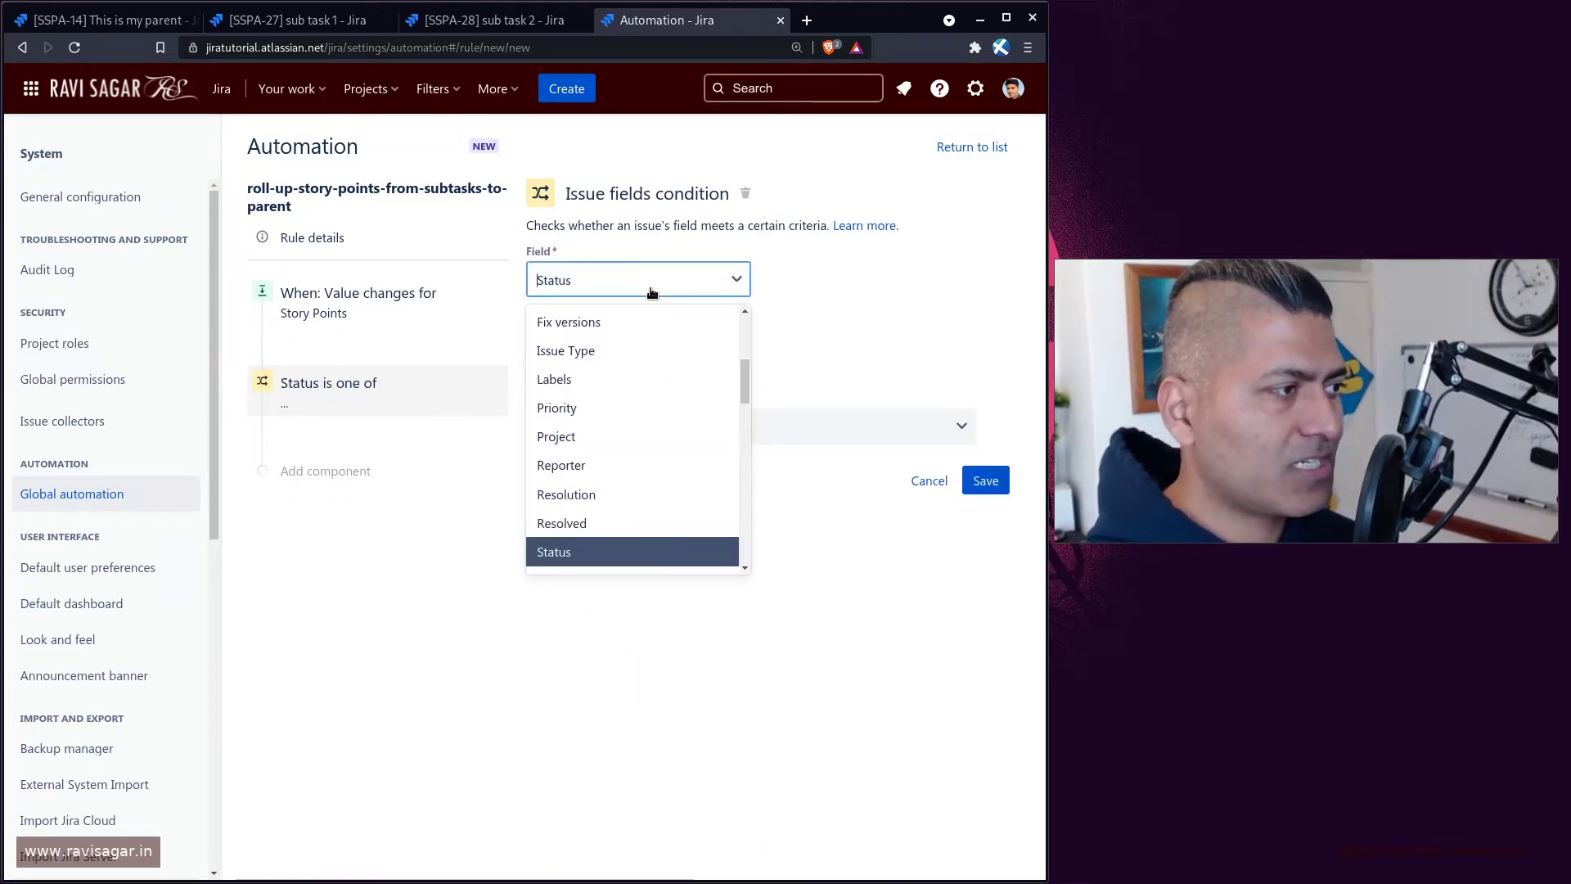
pyautogui.click(604, 353)
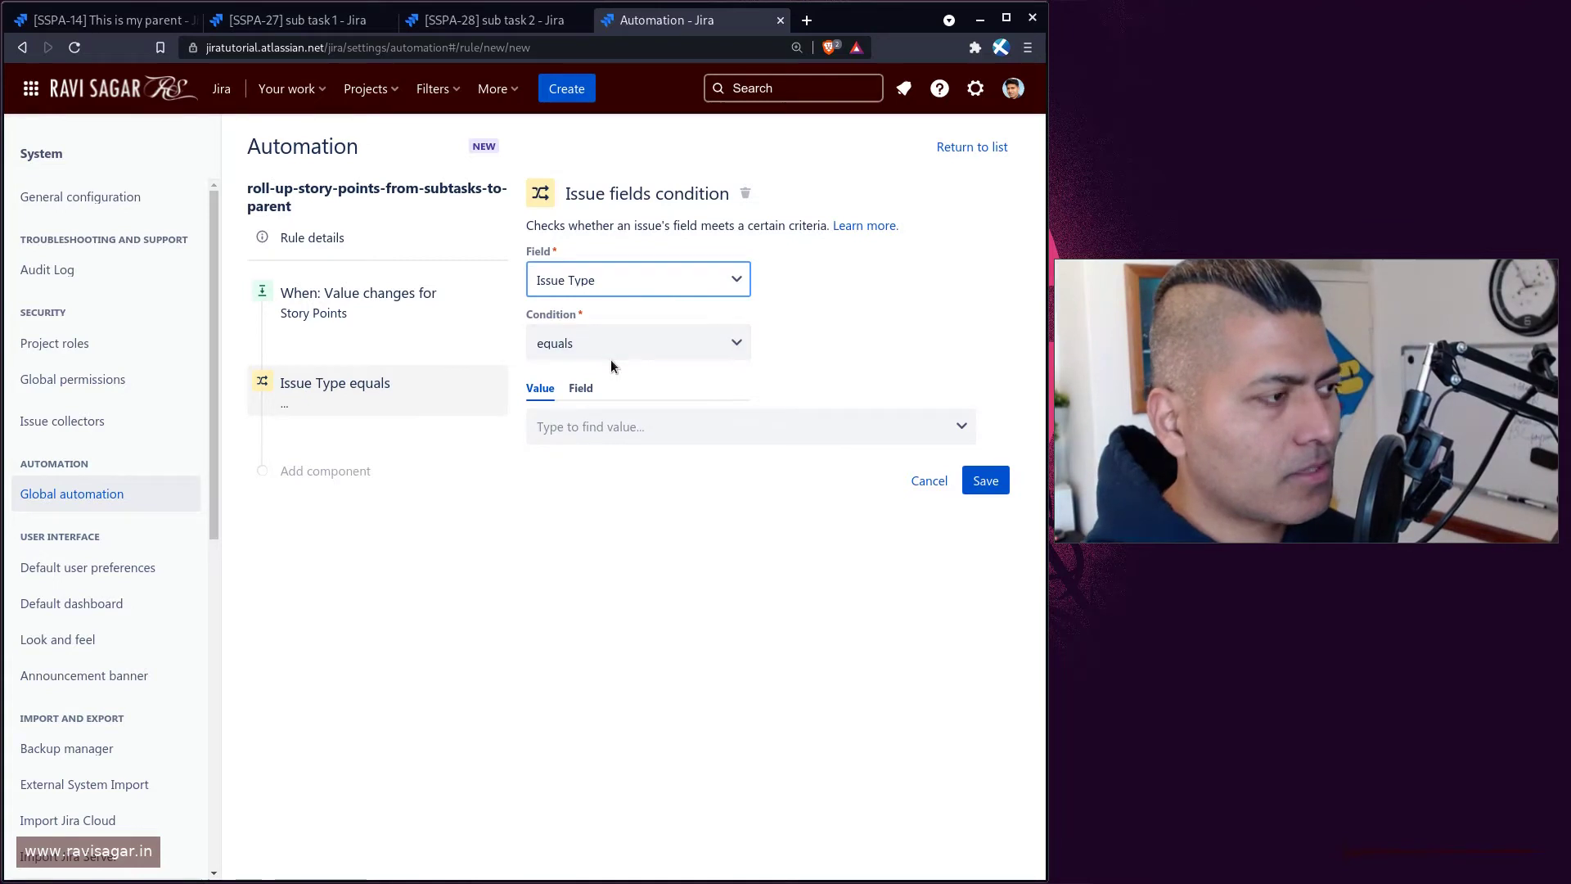
pyautogui.click(610, 351)
pyautogui.click(586, 390)
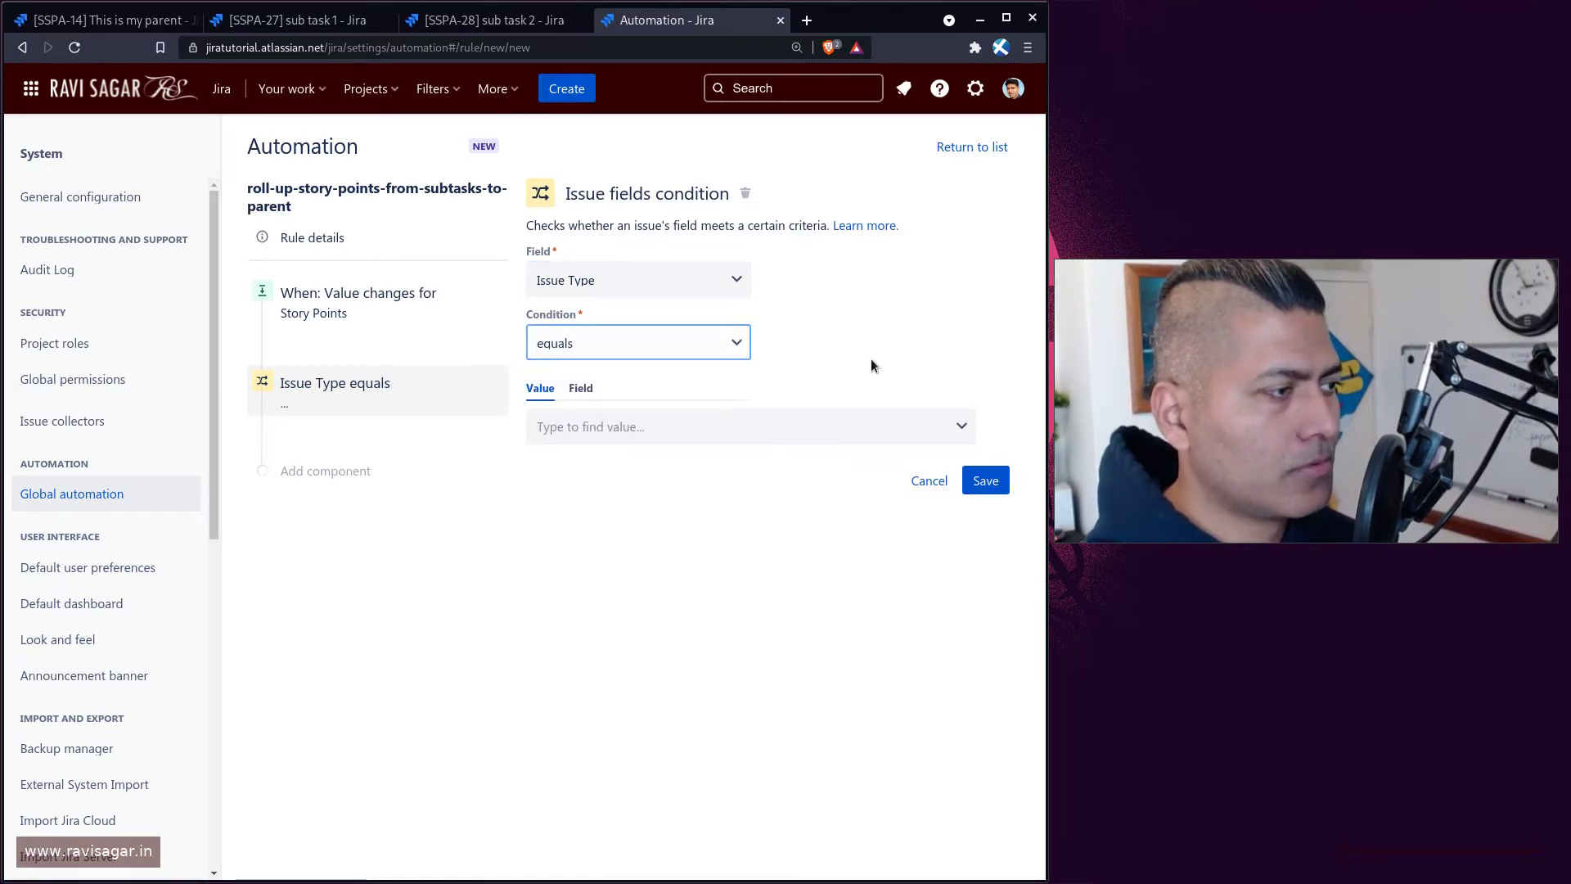
pyautogui.click(604, 427)
pyautogui.click(581, 501)
pyautogui.click(1000, 488)
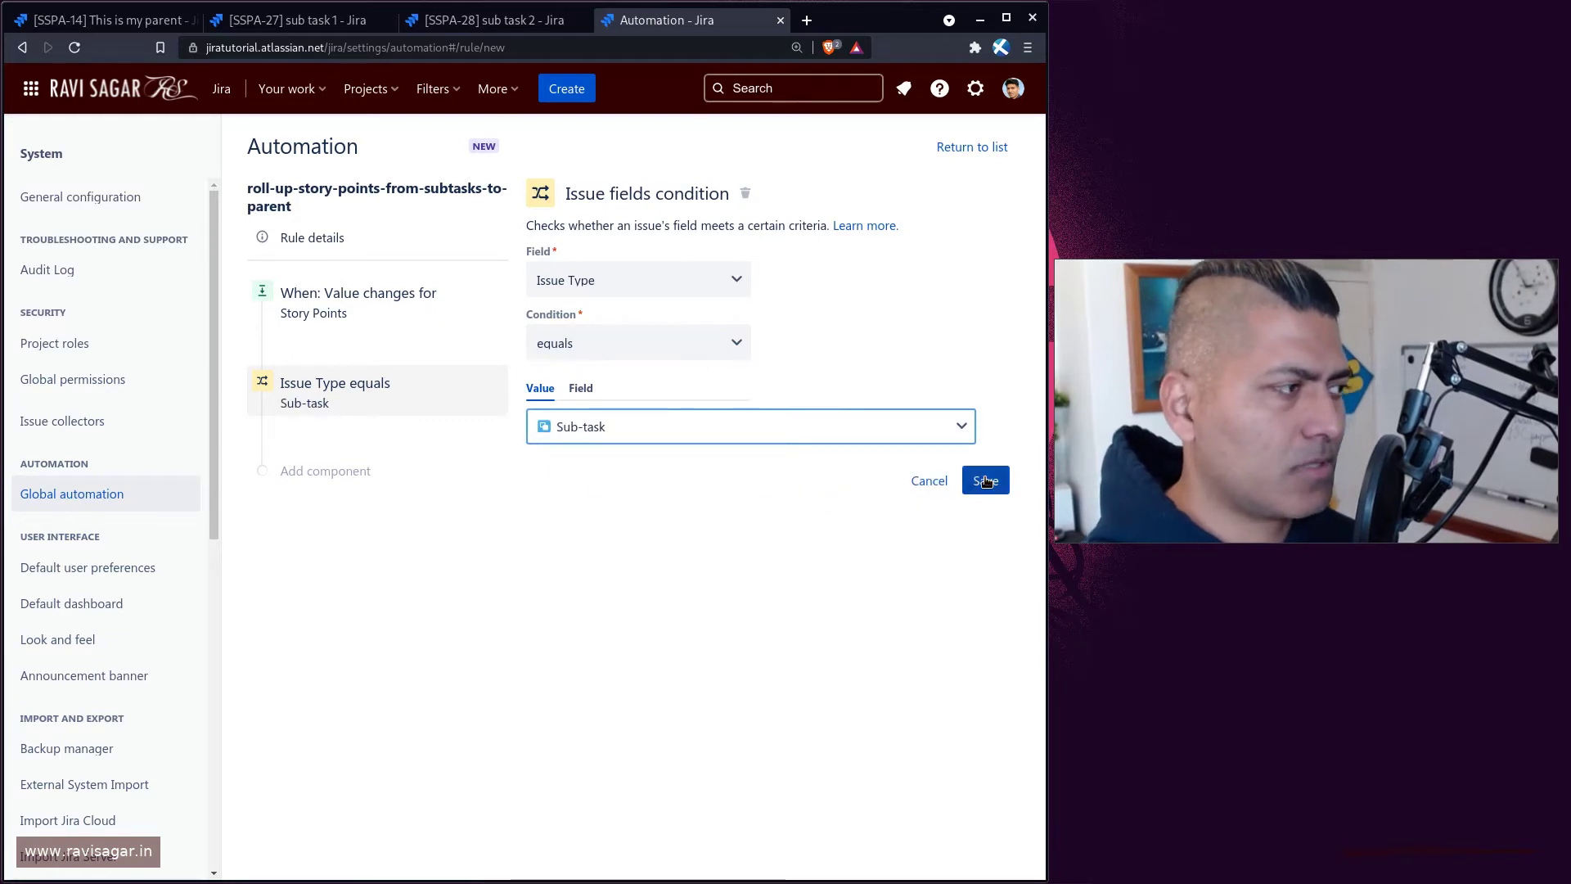
# - Add a related-issues branch below the condition, targeting the Parent issue, and save it
pyautogui.click(344, 471)
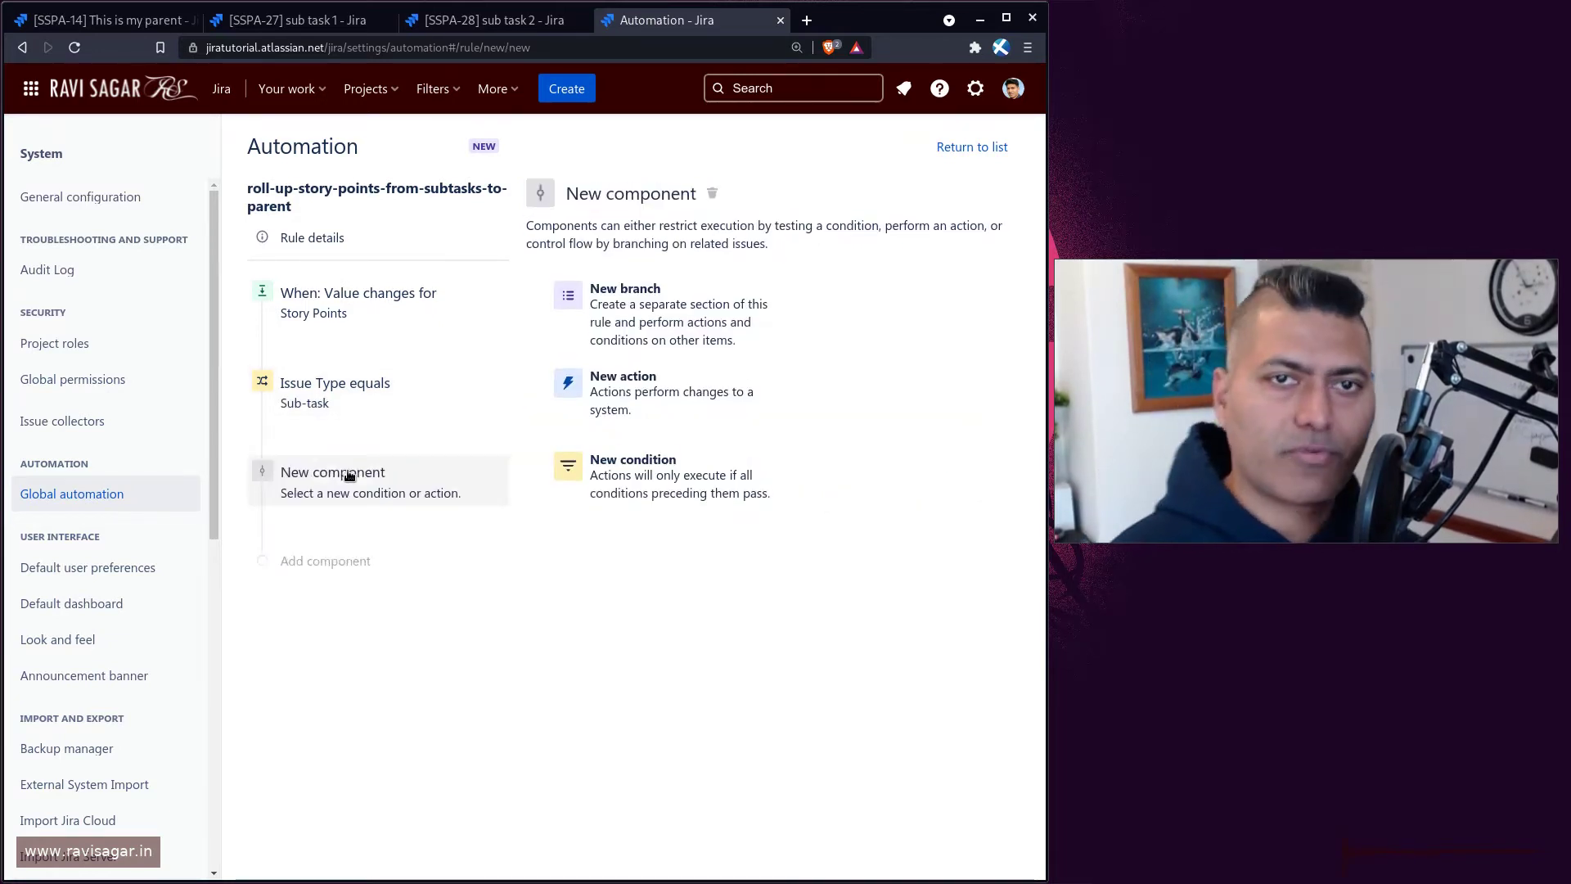
pyautogui.click(672, 333)
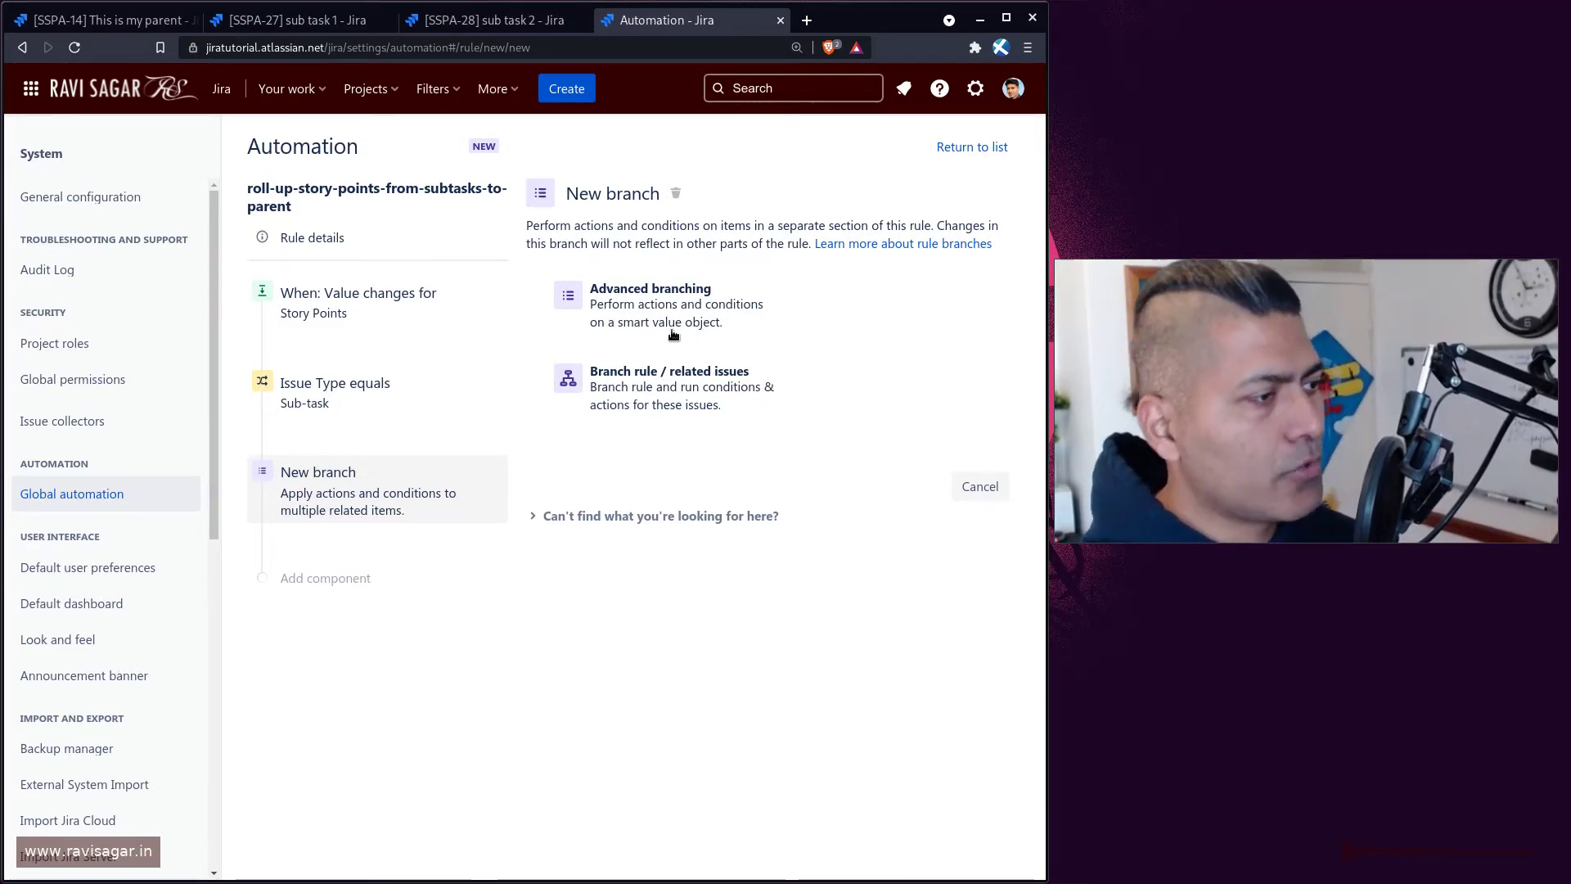
pyautogui.click(647, 380)
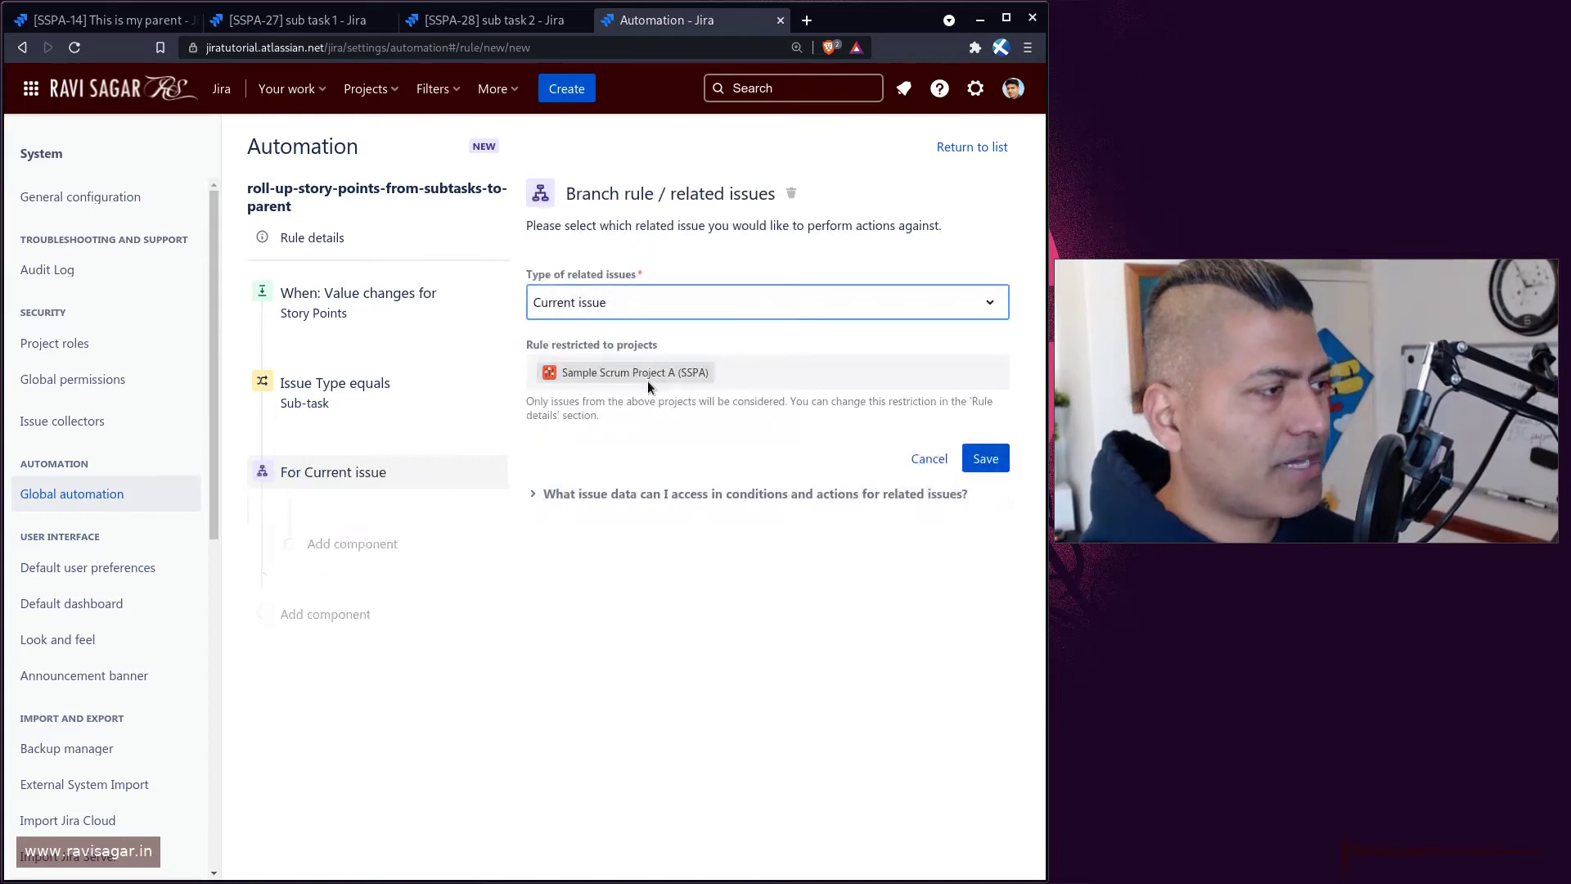
pyautogui.click(633, 297)
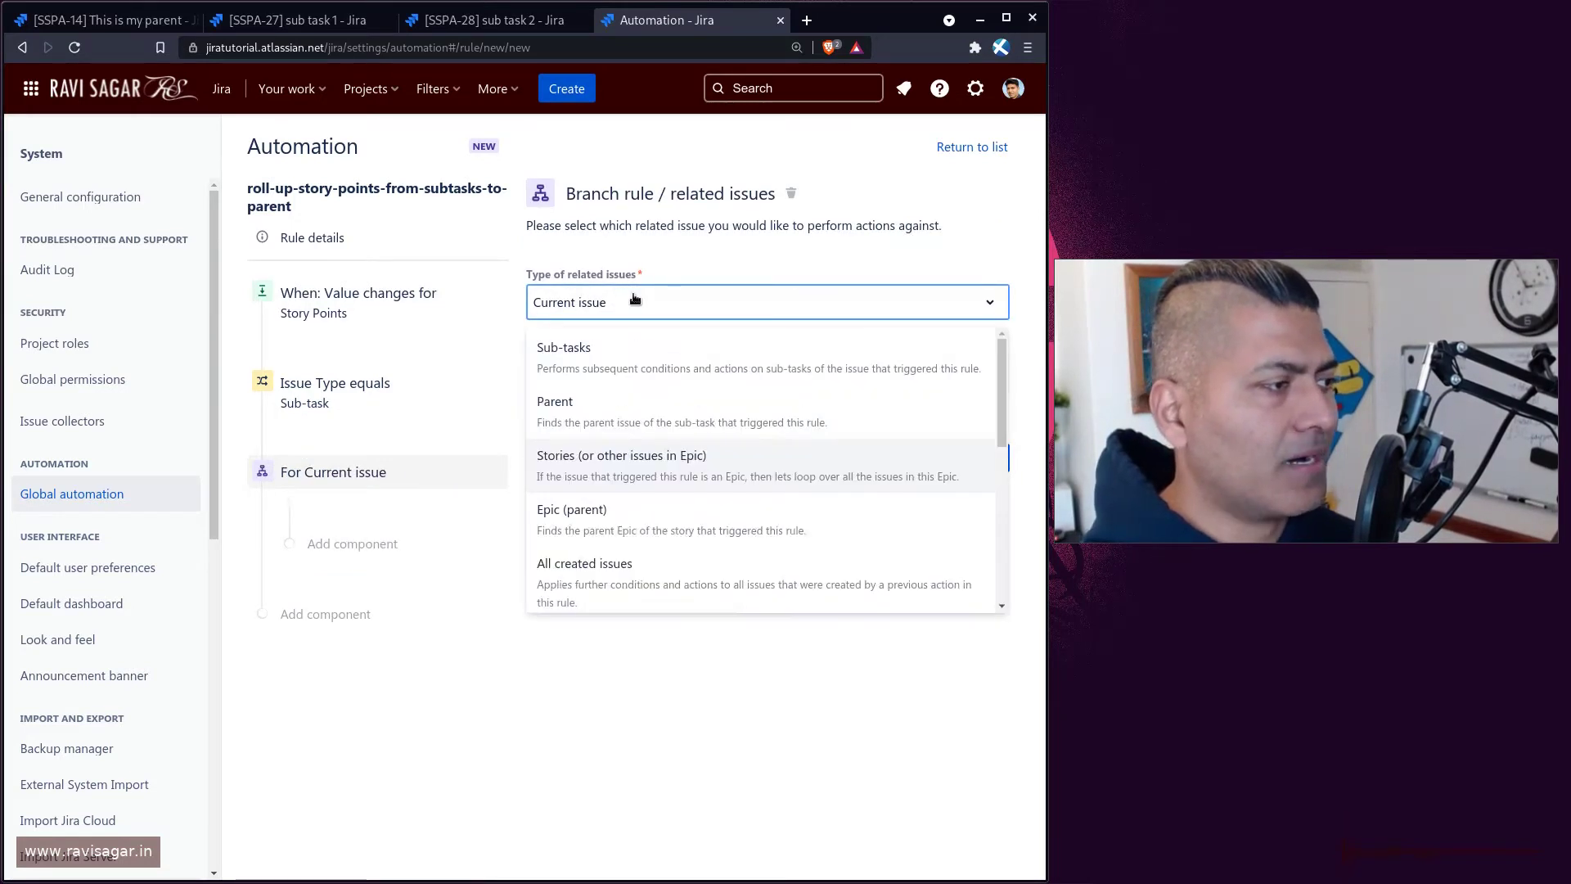
pyautogui.click(626, 416)
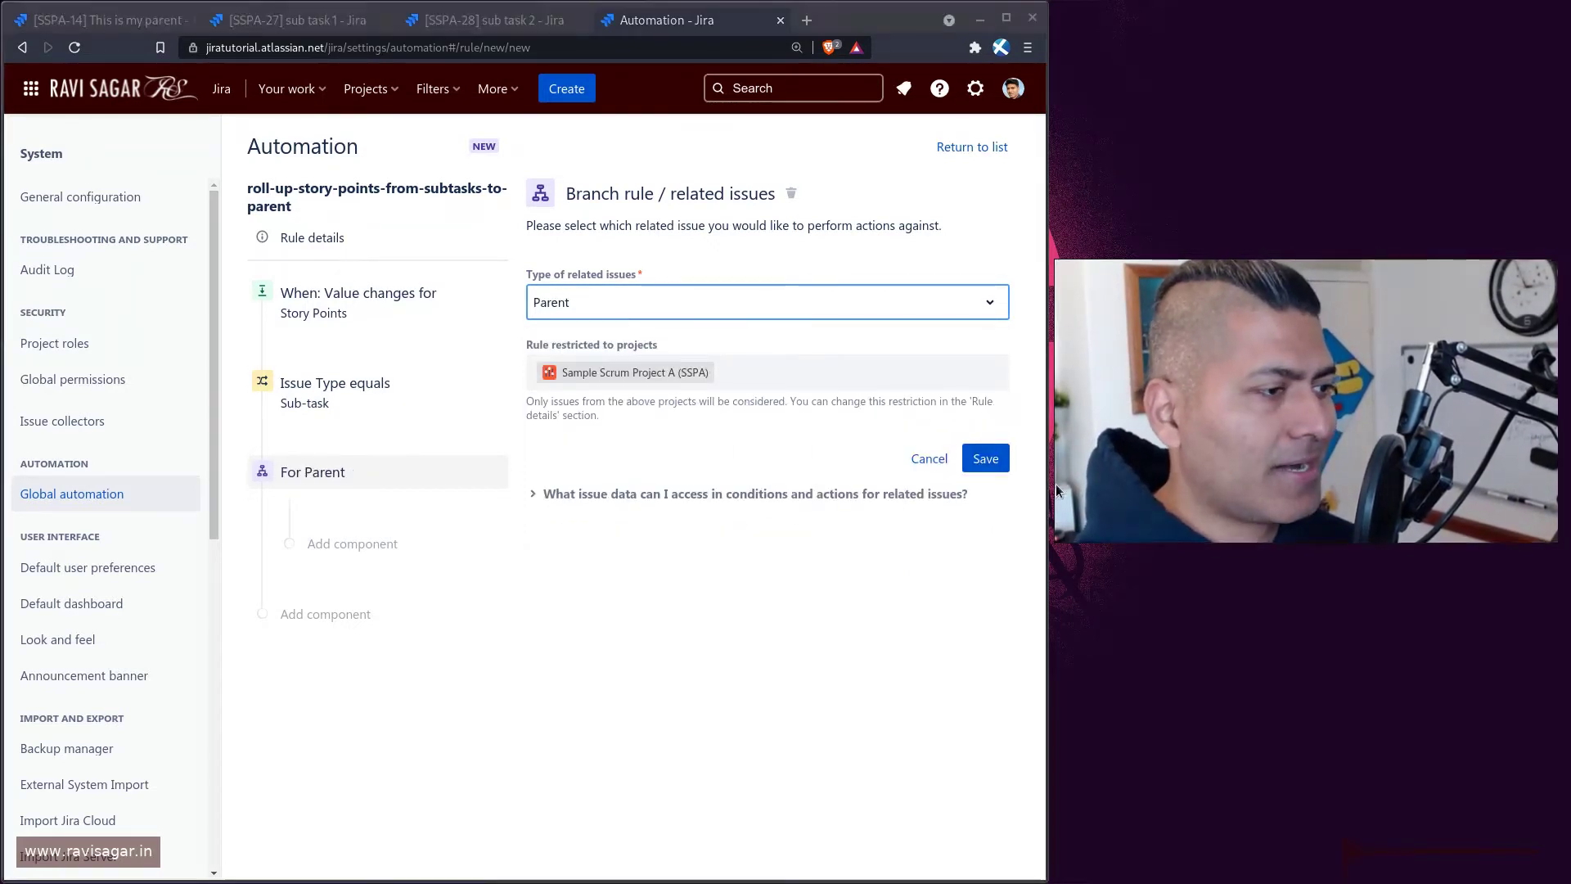
pyautogui.click(985, 458)
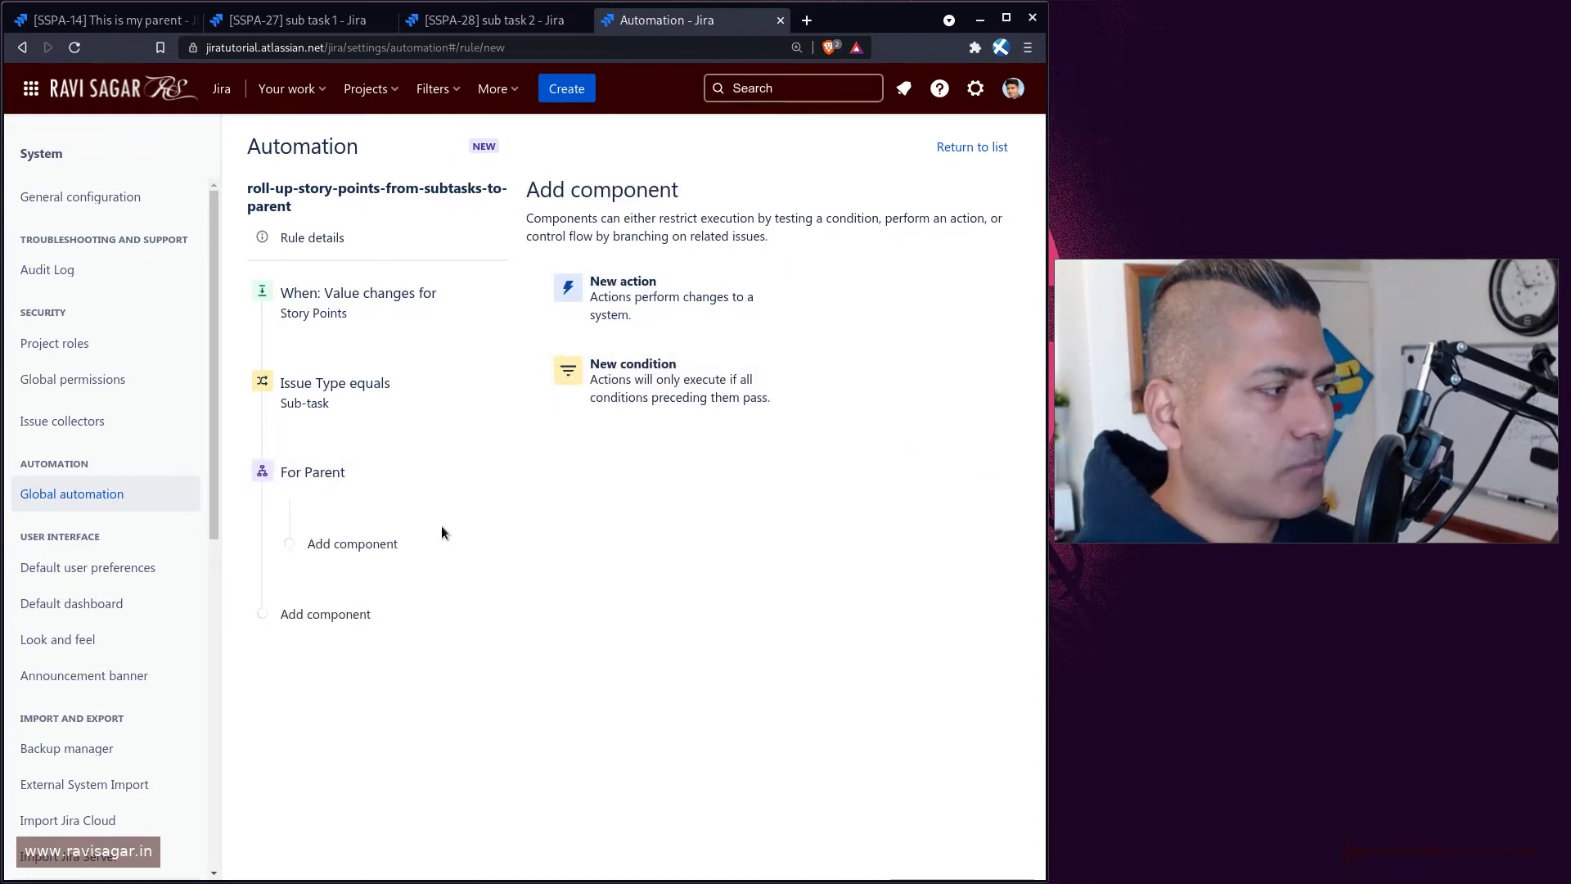
# - Add an Edit issue action inside the Parent branch and choose Story Points as the field to set
pyautogui.click(653, 329)
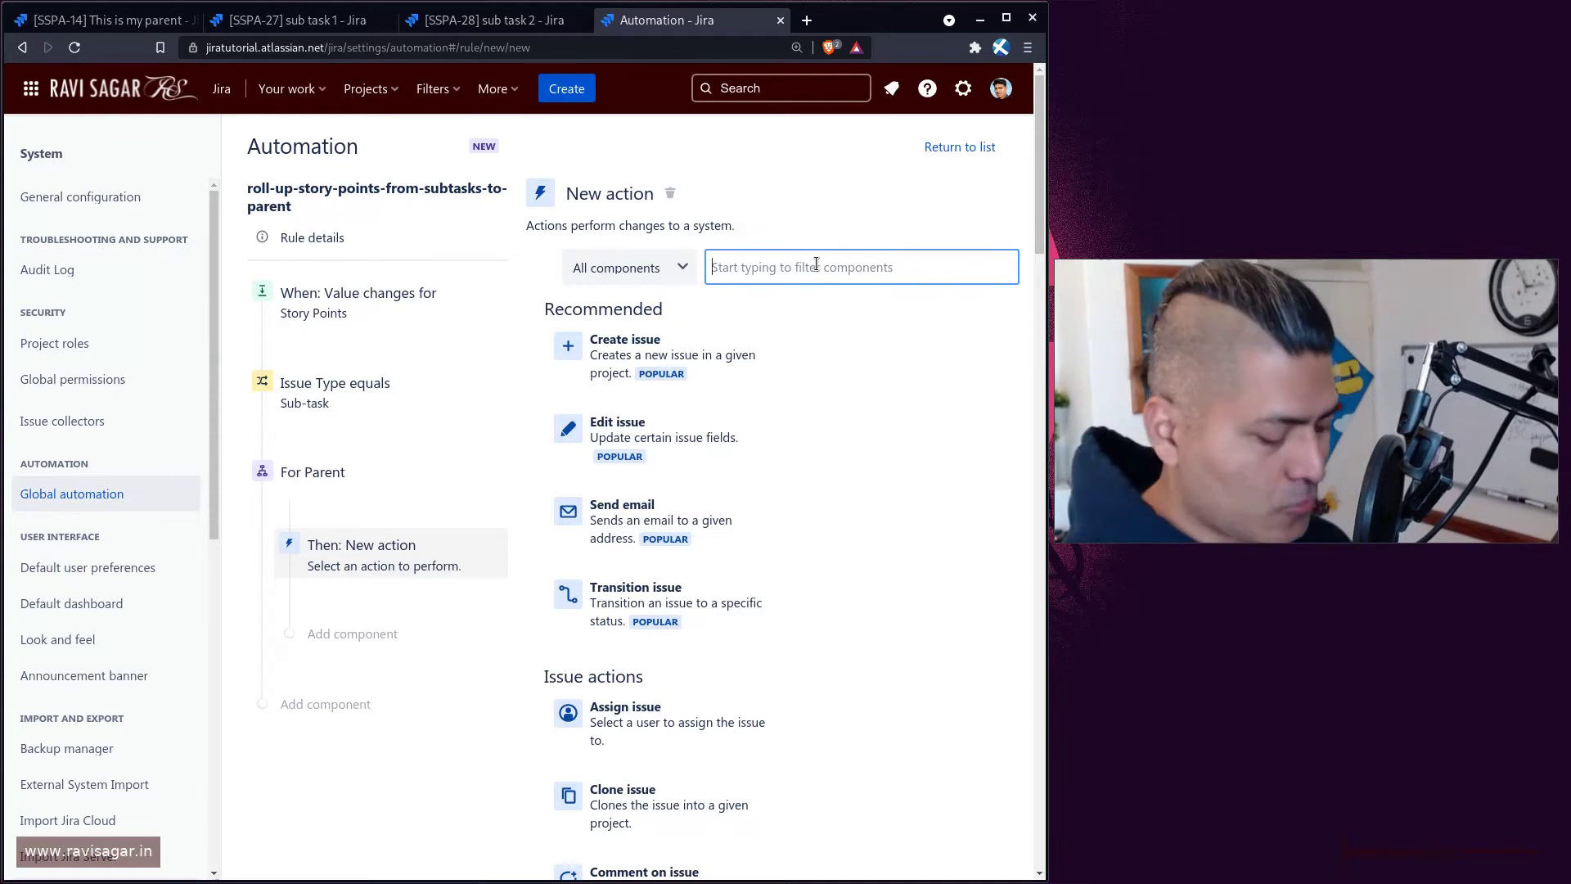
pyautogui.write('edi')
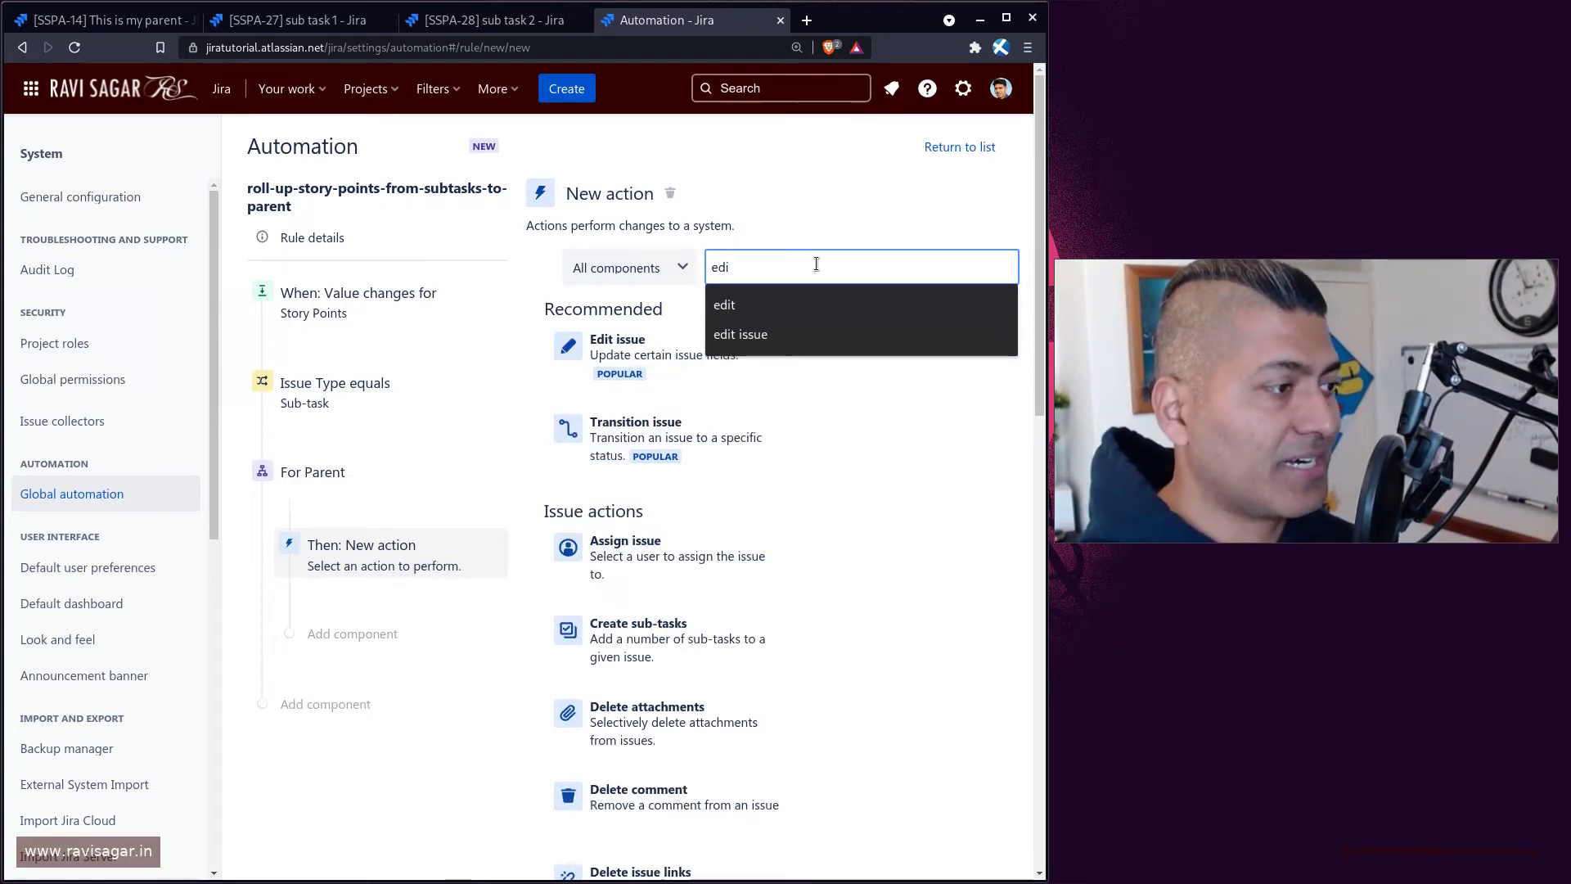
pyautogui.click(670, 343)
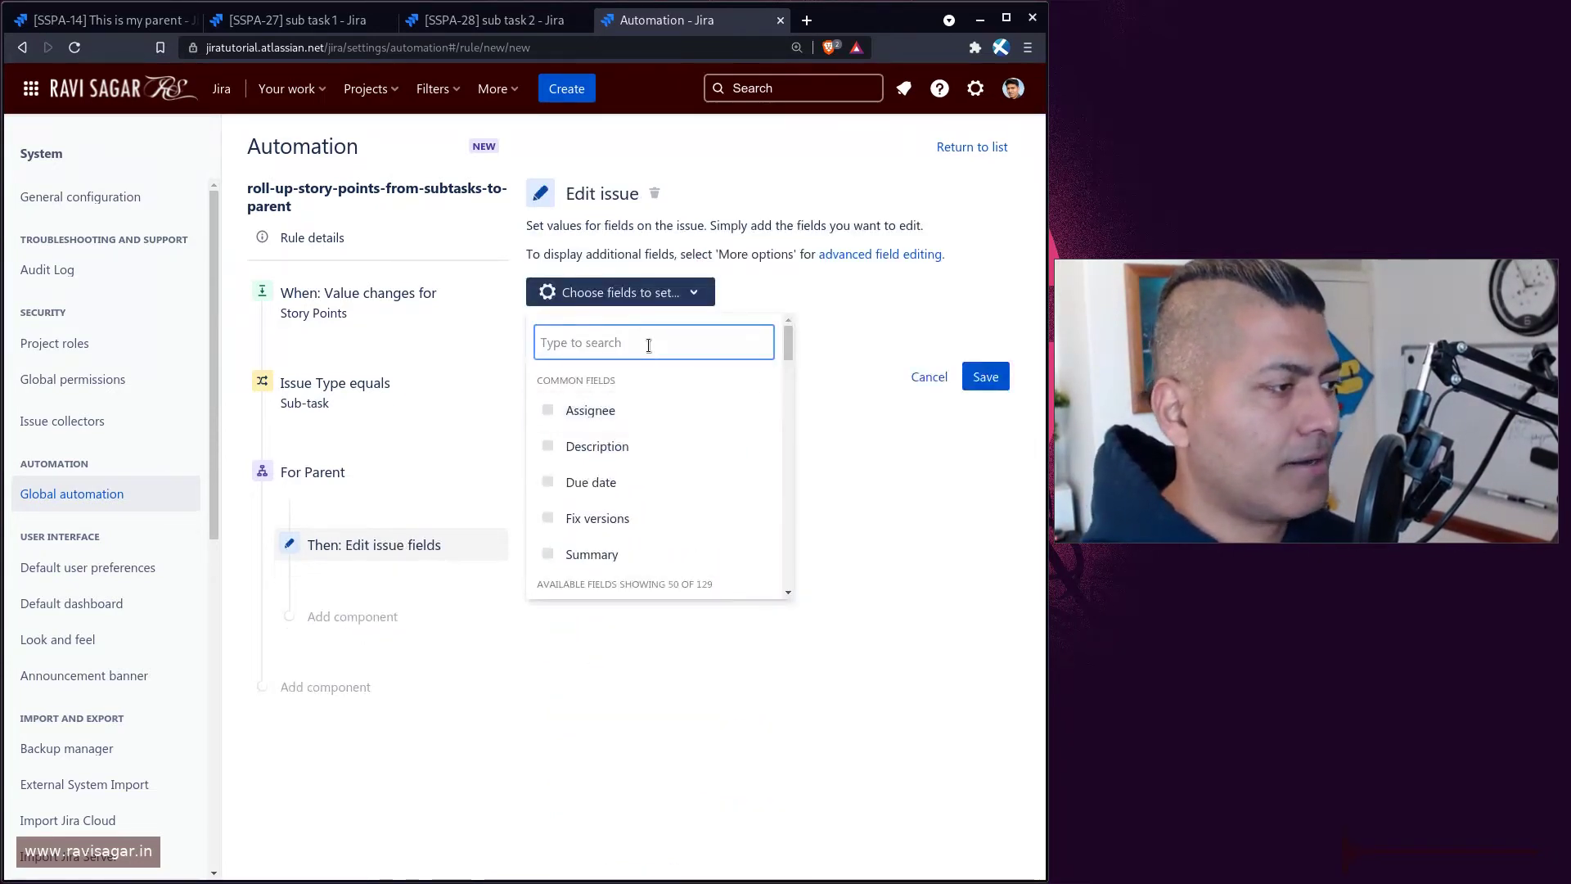
pyautogui.write('story')
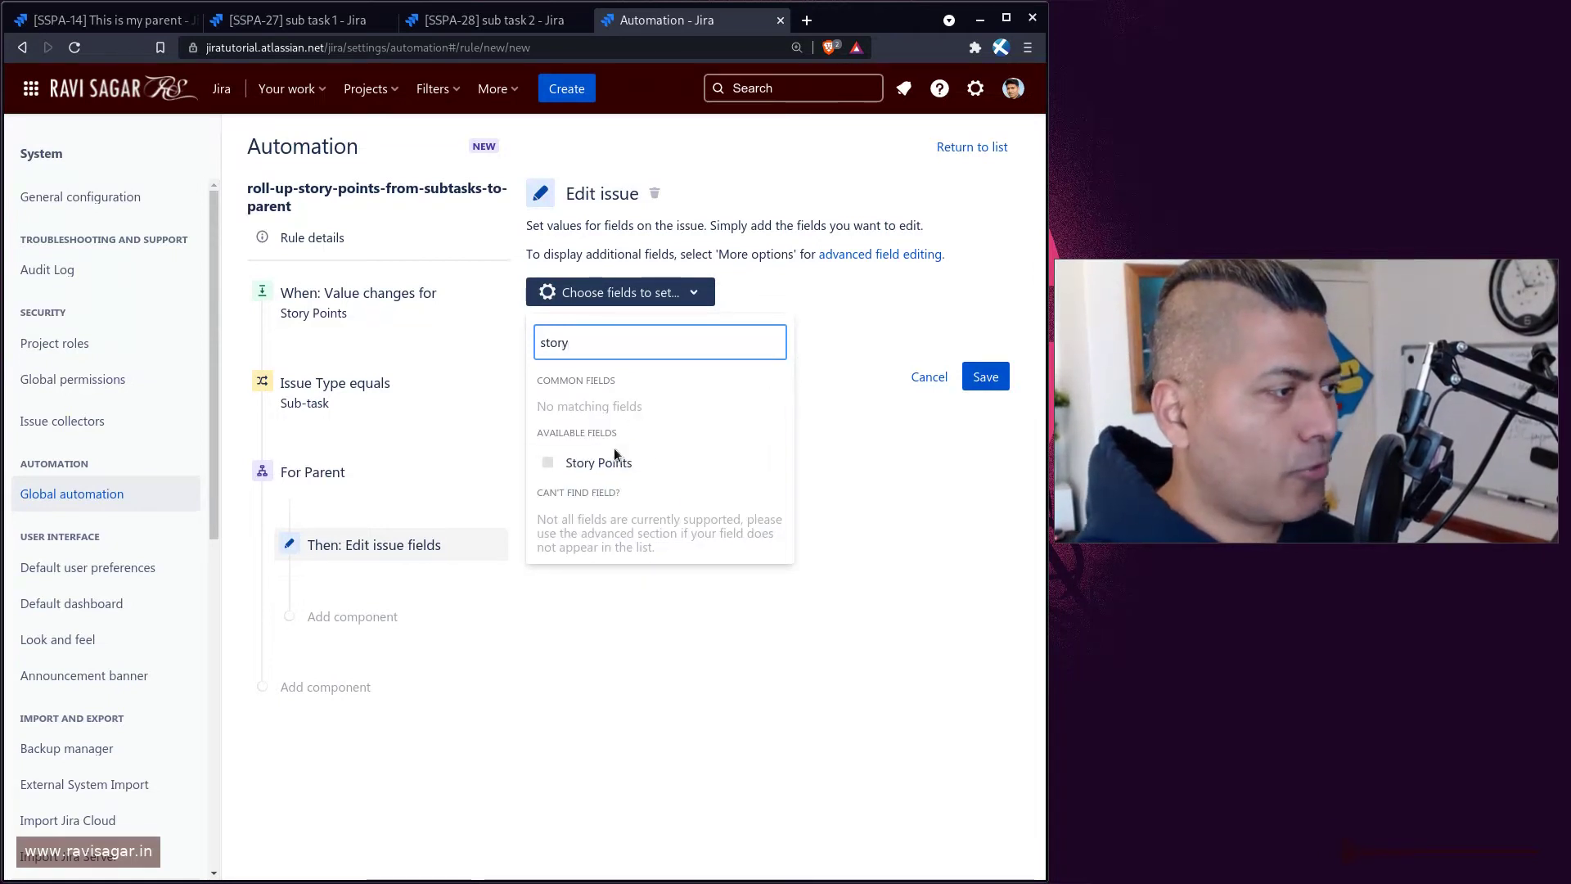
pyautogui.click(616, 458)
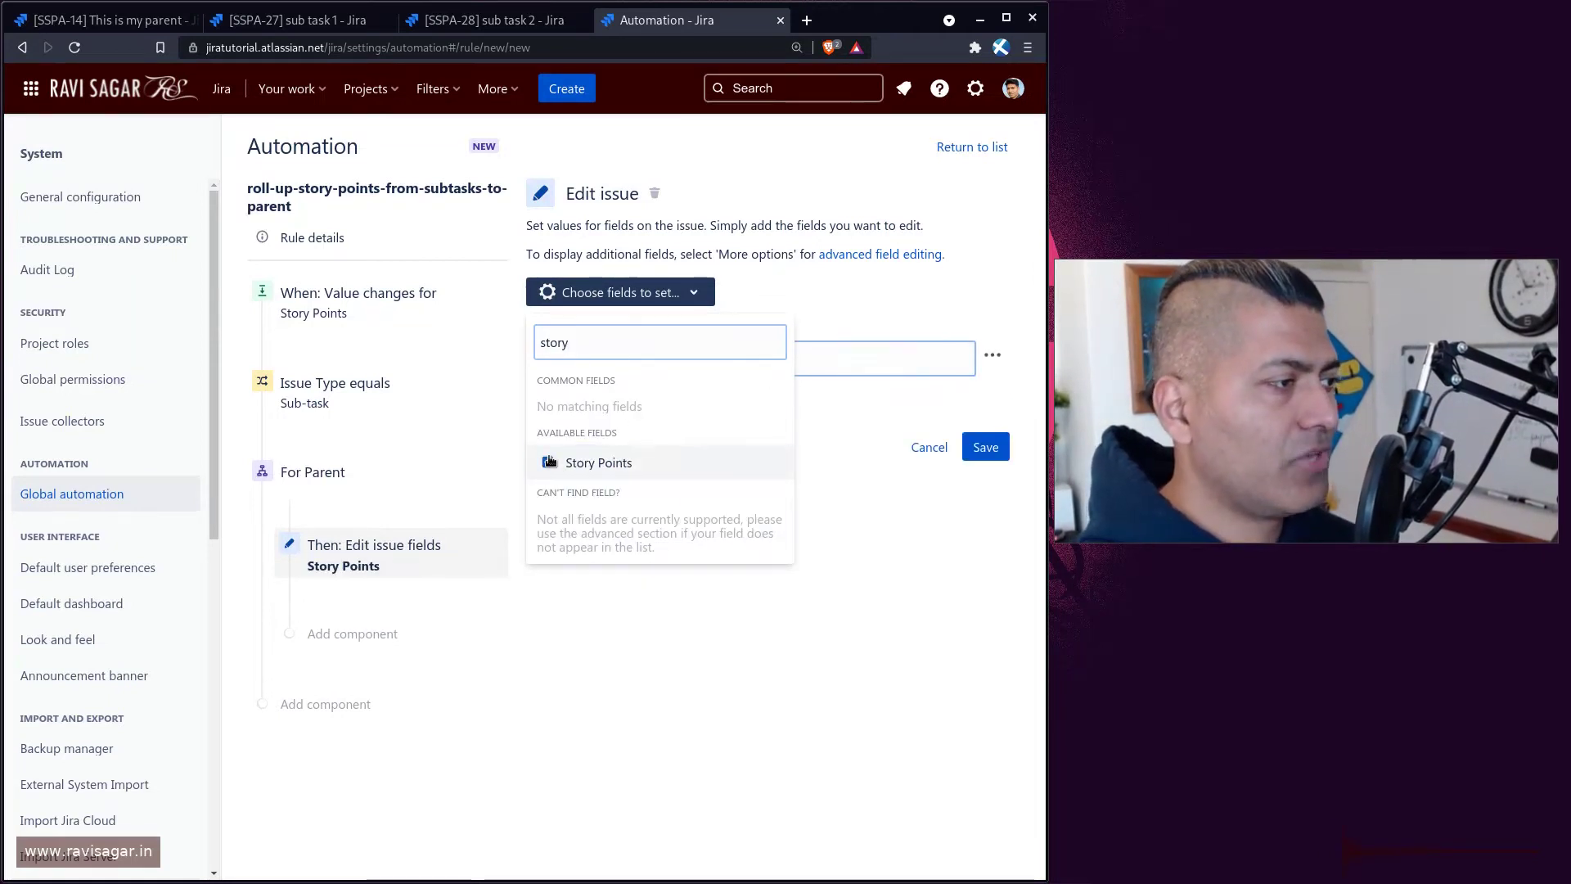
pyautogui.click(954, 279)
pyautogui.click(681, 358)
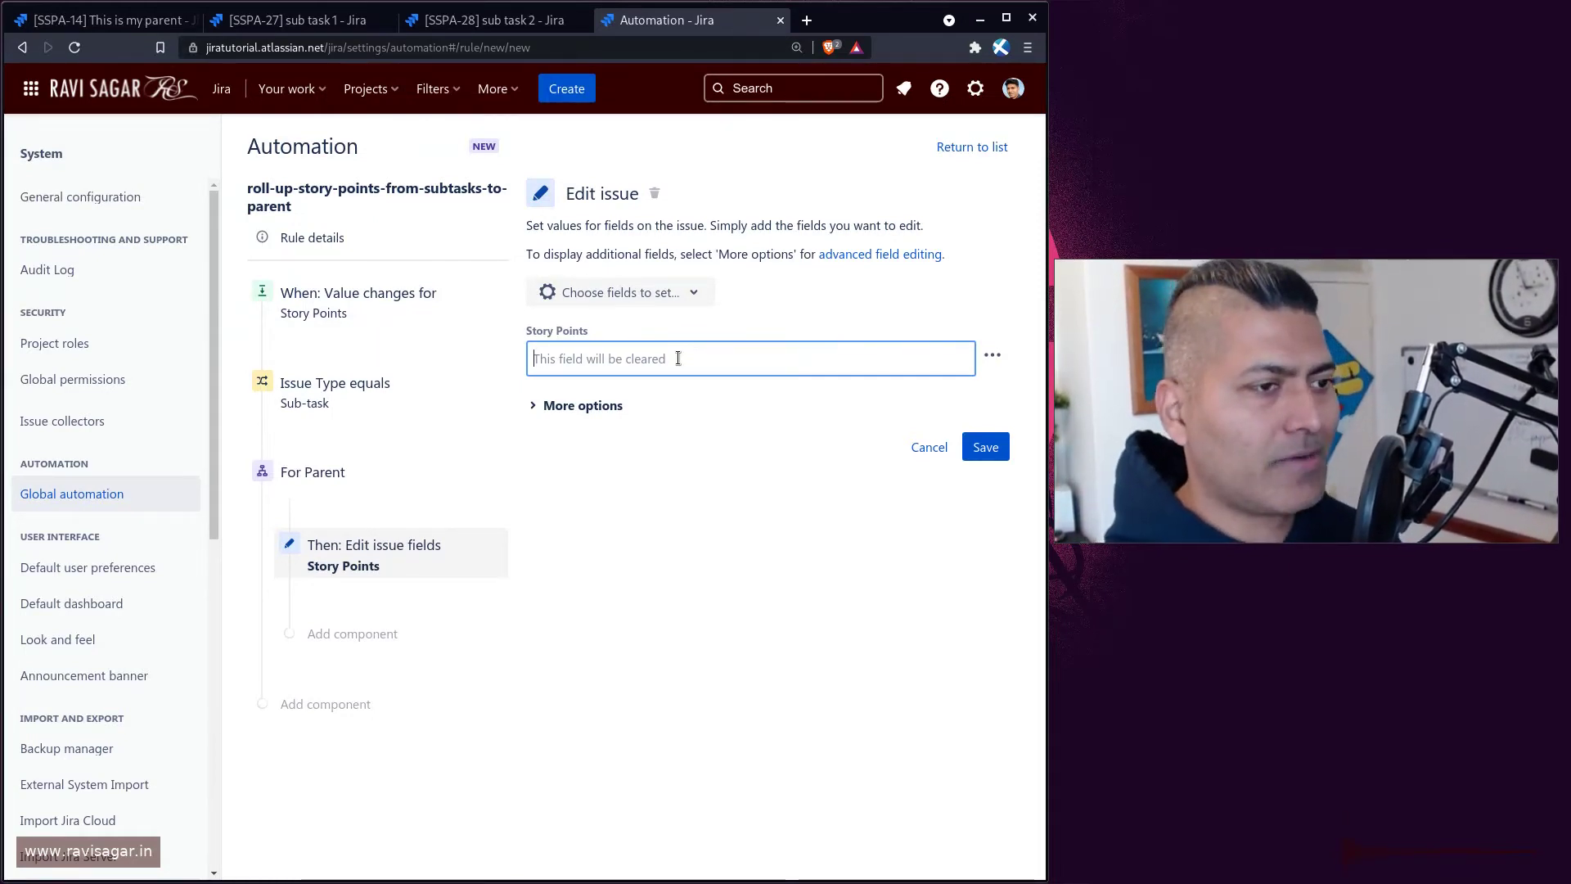
# - Try copying Story Points from the current issue in the Edit issue action, and revert to an empty value field
pyautogui.click(992, 355)
pyautogui.click(941, 455)
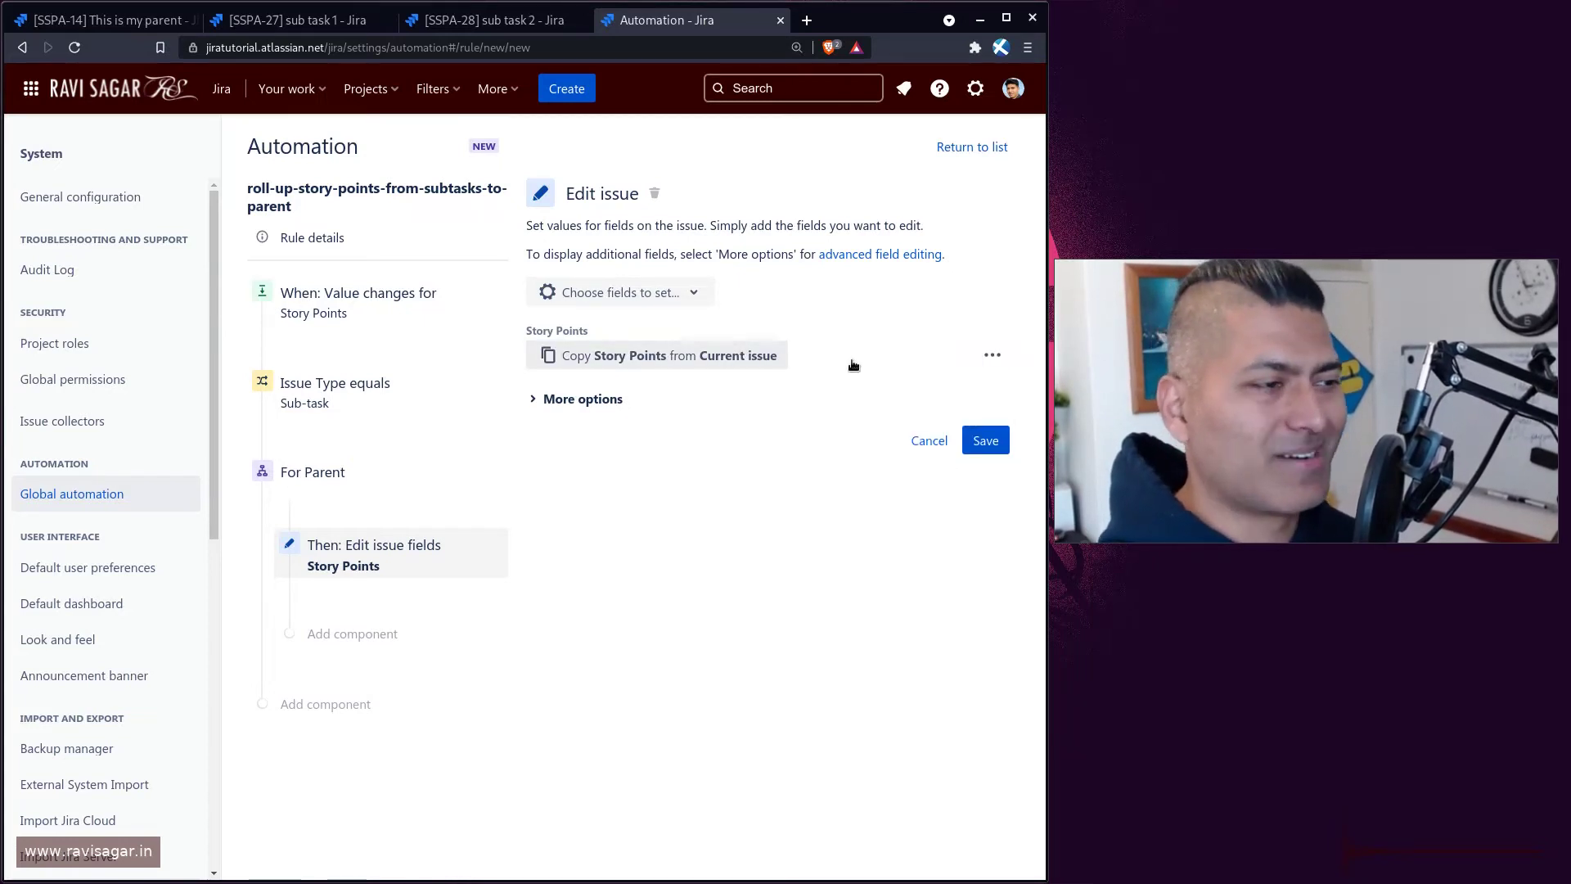
pyautogui.click(992, 355)
pyautogui.click(925, 421)
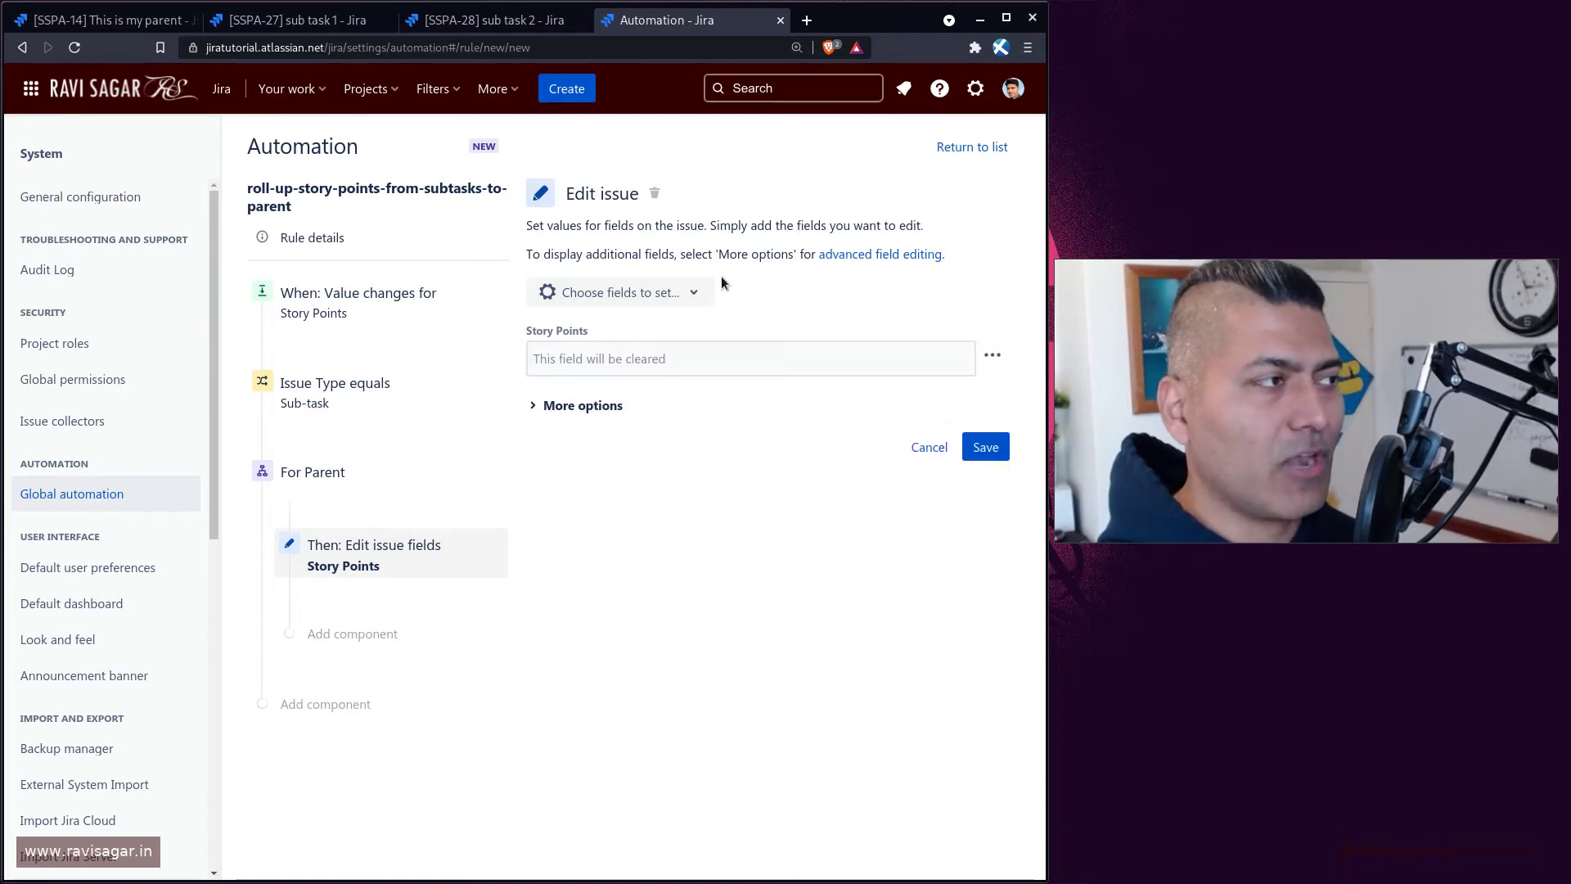
# - Open Atlassian's "What are smart values?" documentation in a new browser tab
pyautogui.click(807, 20)
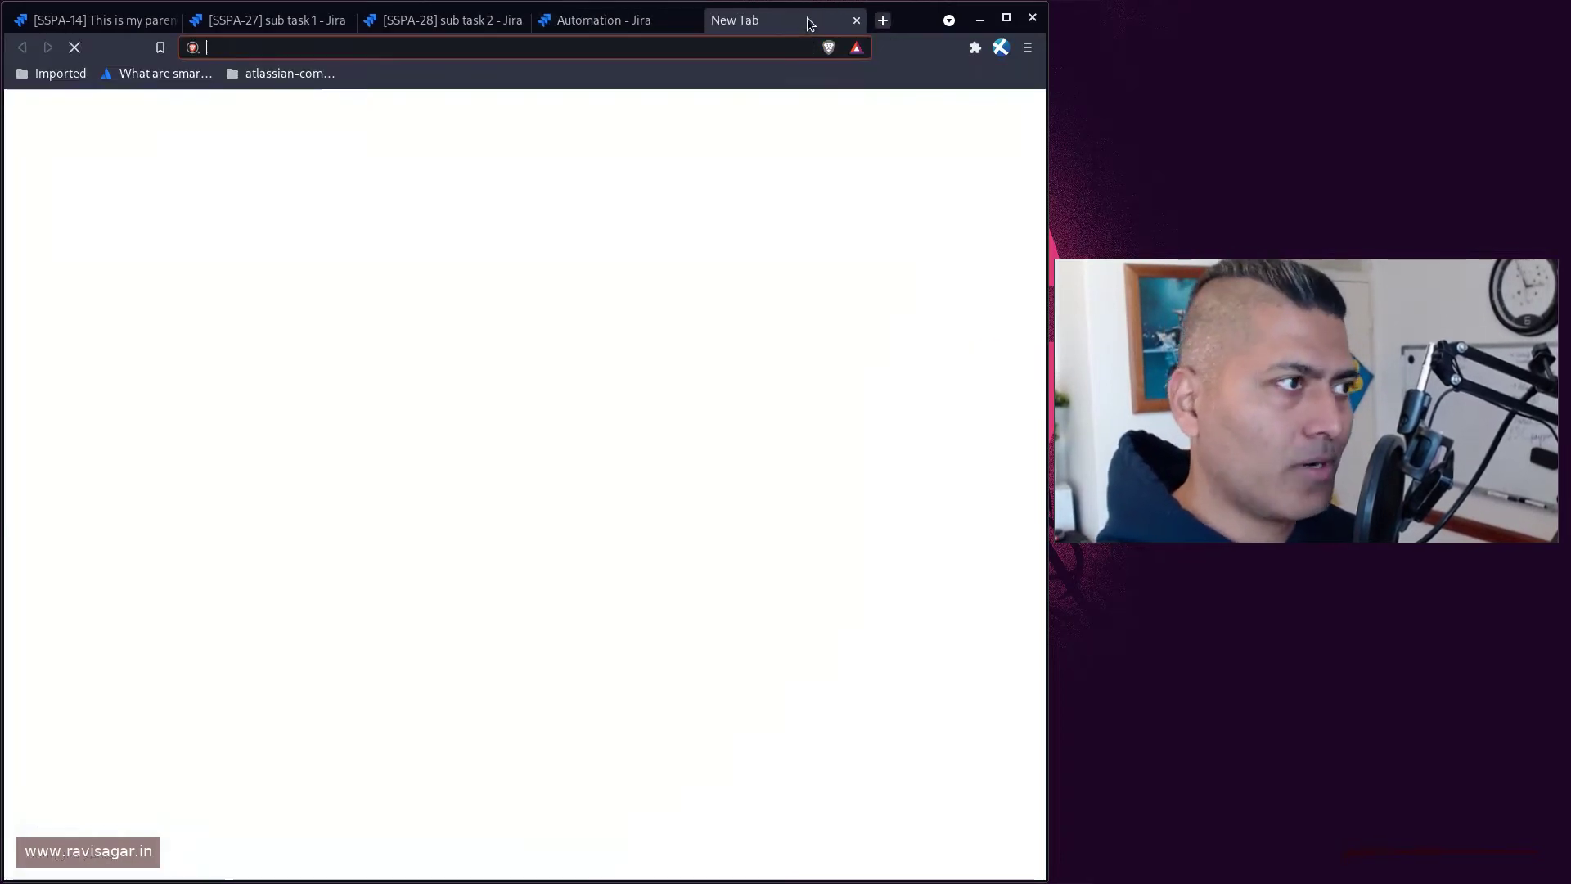
pyautogui.write('jira')
pyautogui.press('BackSpace')
pyautogui.hotkey('ctrl', 'a')
pyautogui.write('smart value')
pyautogui.press('Down')
pyautogui.press('Return')
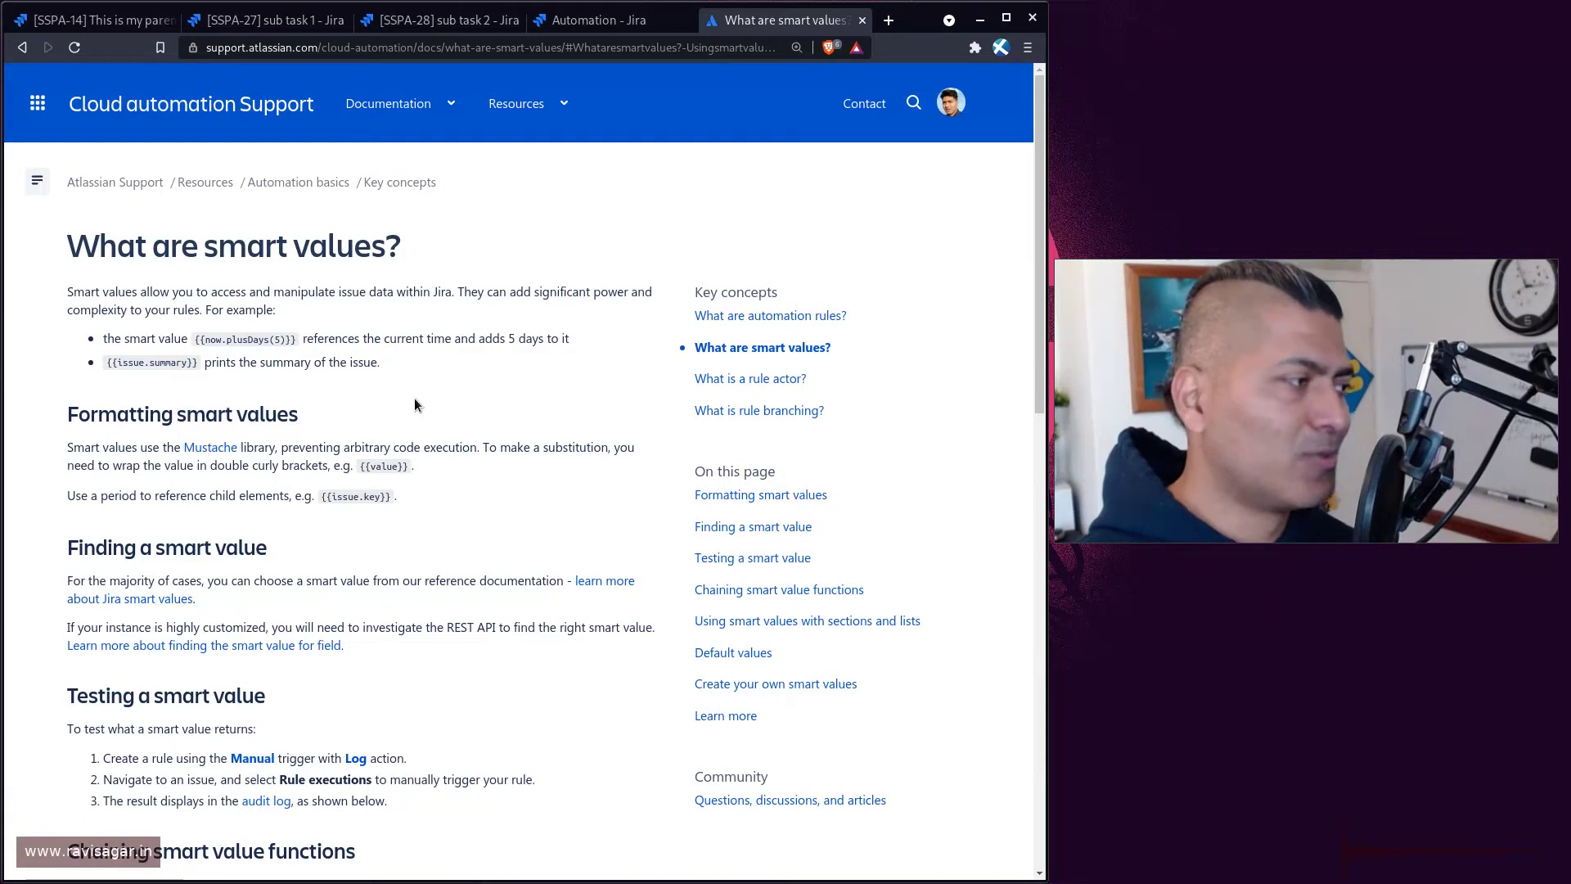
# - Search the smart values documentation page for "story points"
pyautogui.hotkey('ctrl', 'f')
pyautogui.write('s')
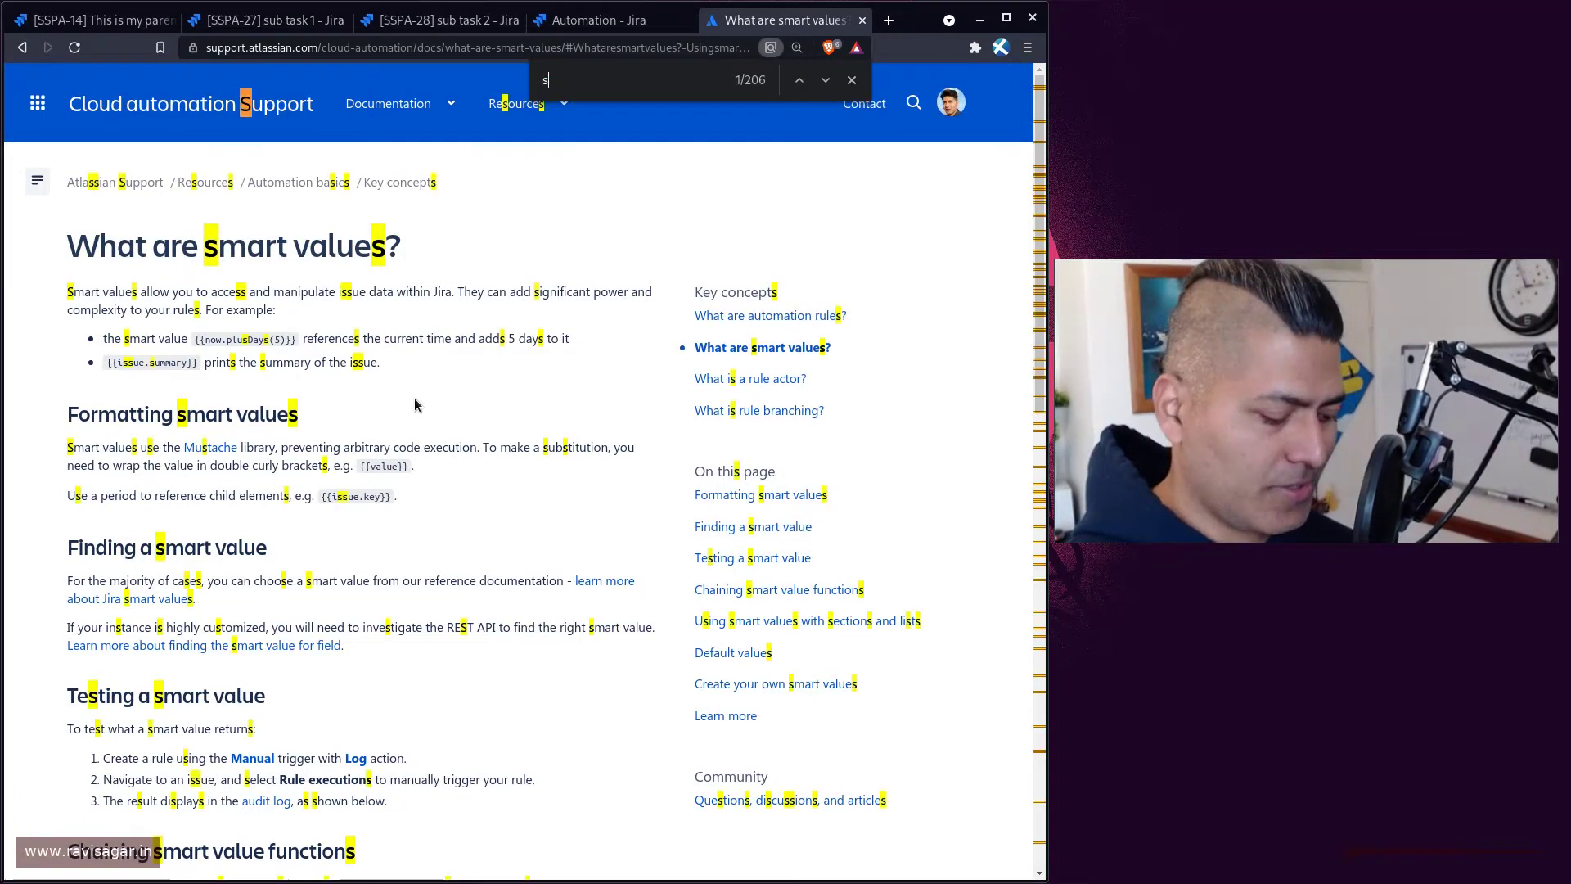
pyautogui.write('tory points')
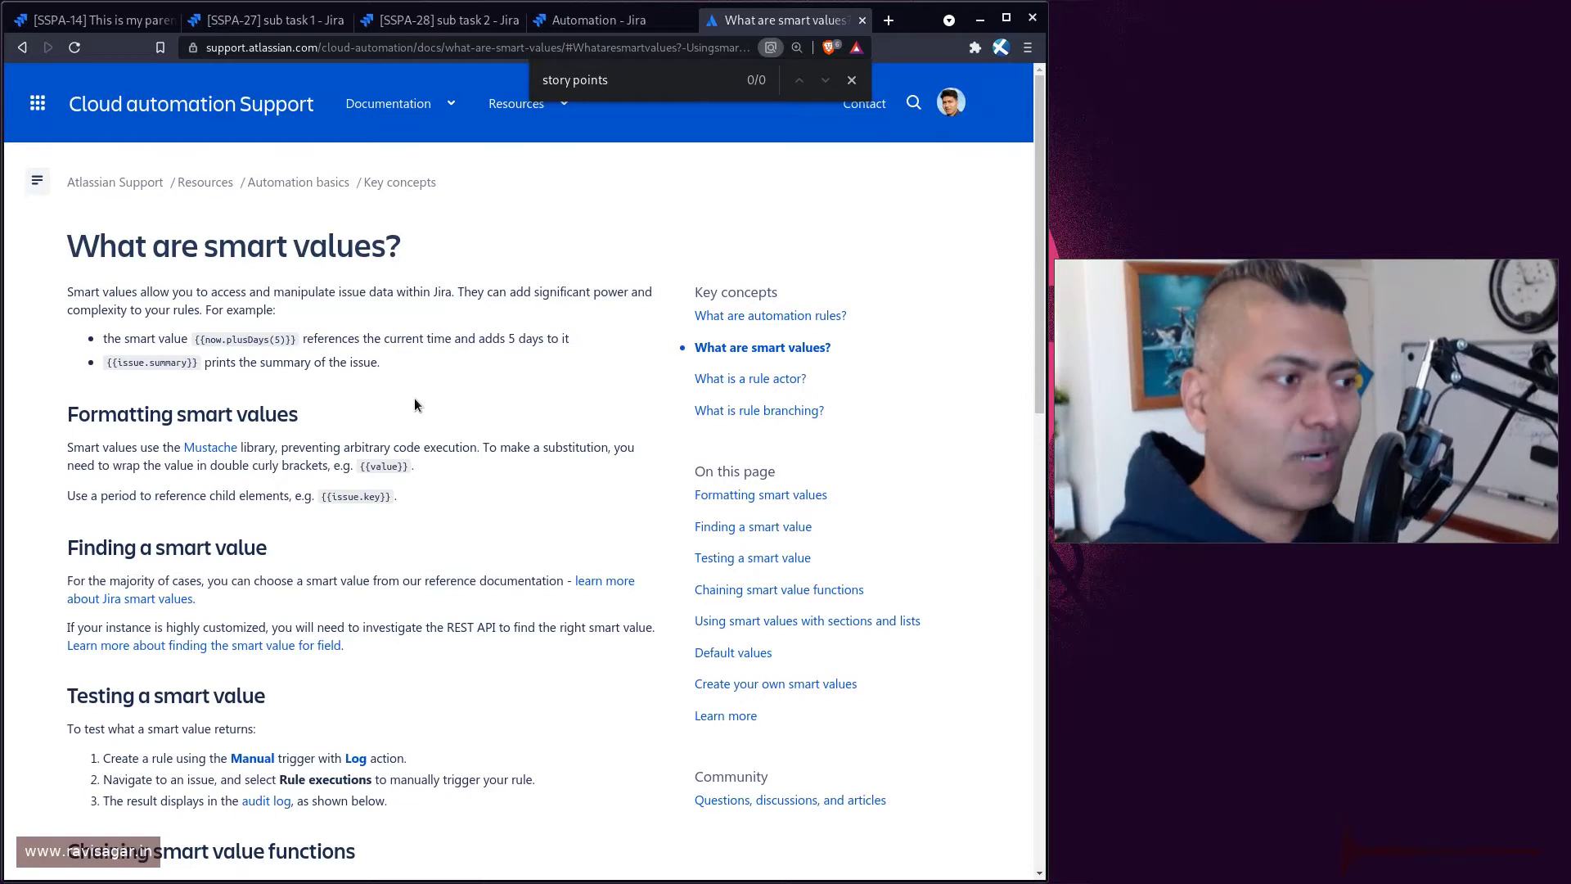
# - Review the Finding a smart value section and open its linked reference on Jira smart values
pyautogui.scroll(-1, 646, 618)
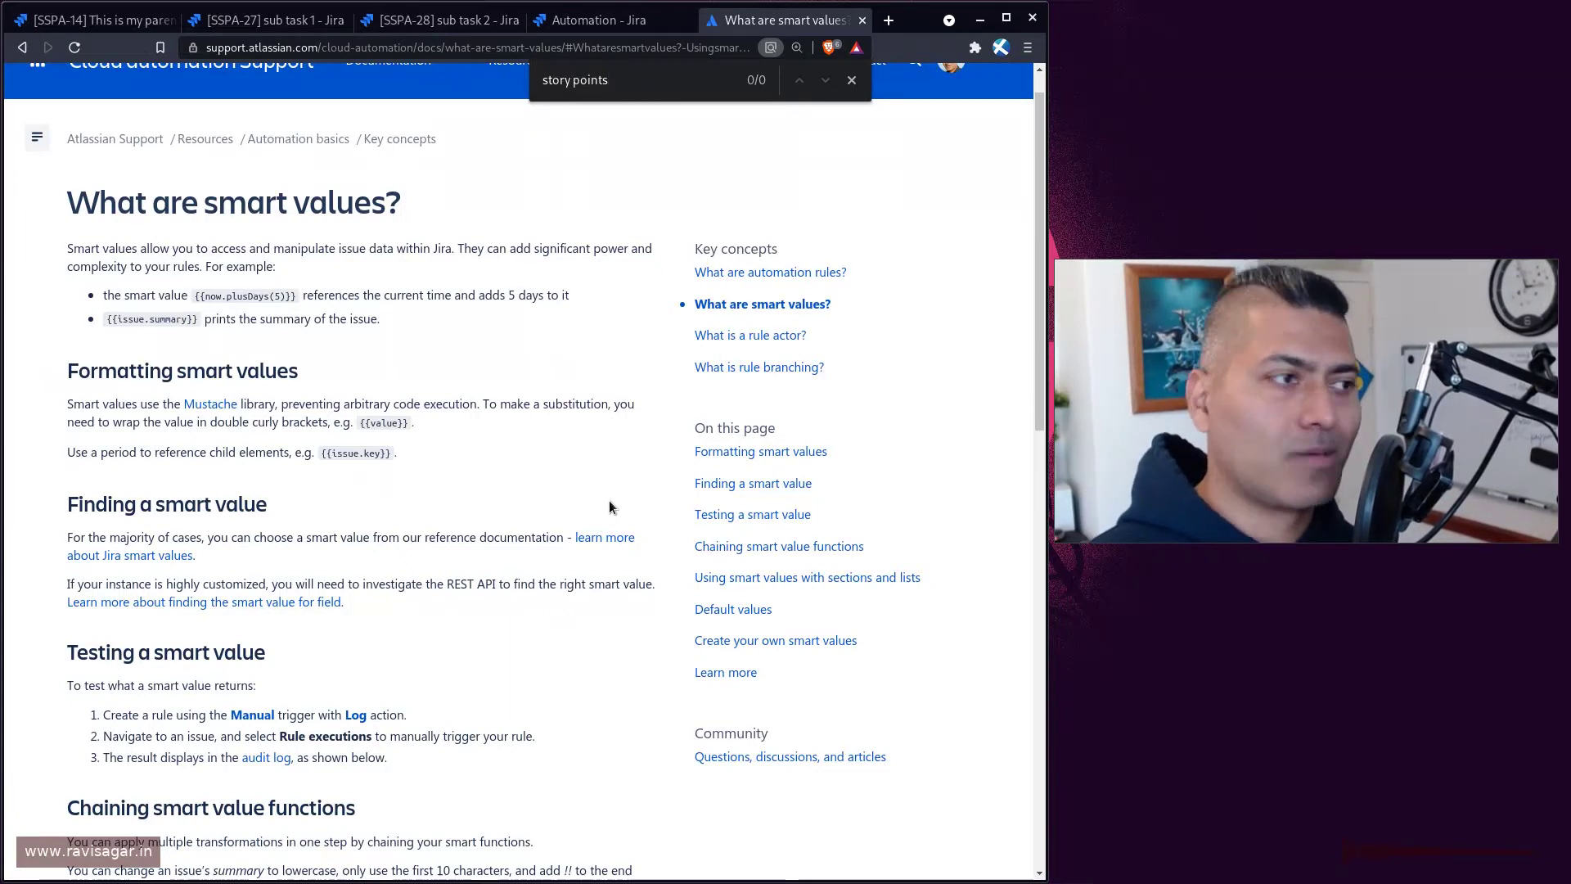
pyautogui.scroll(-3, 654, 535)
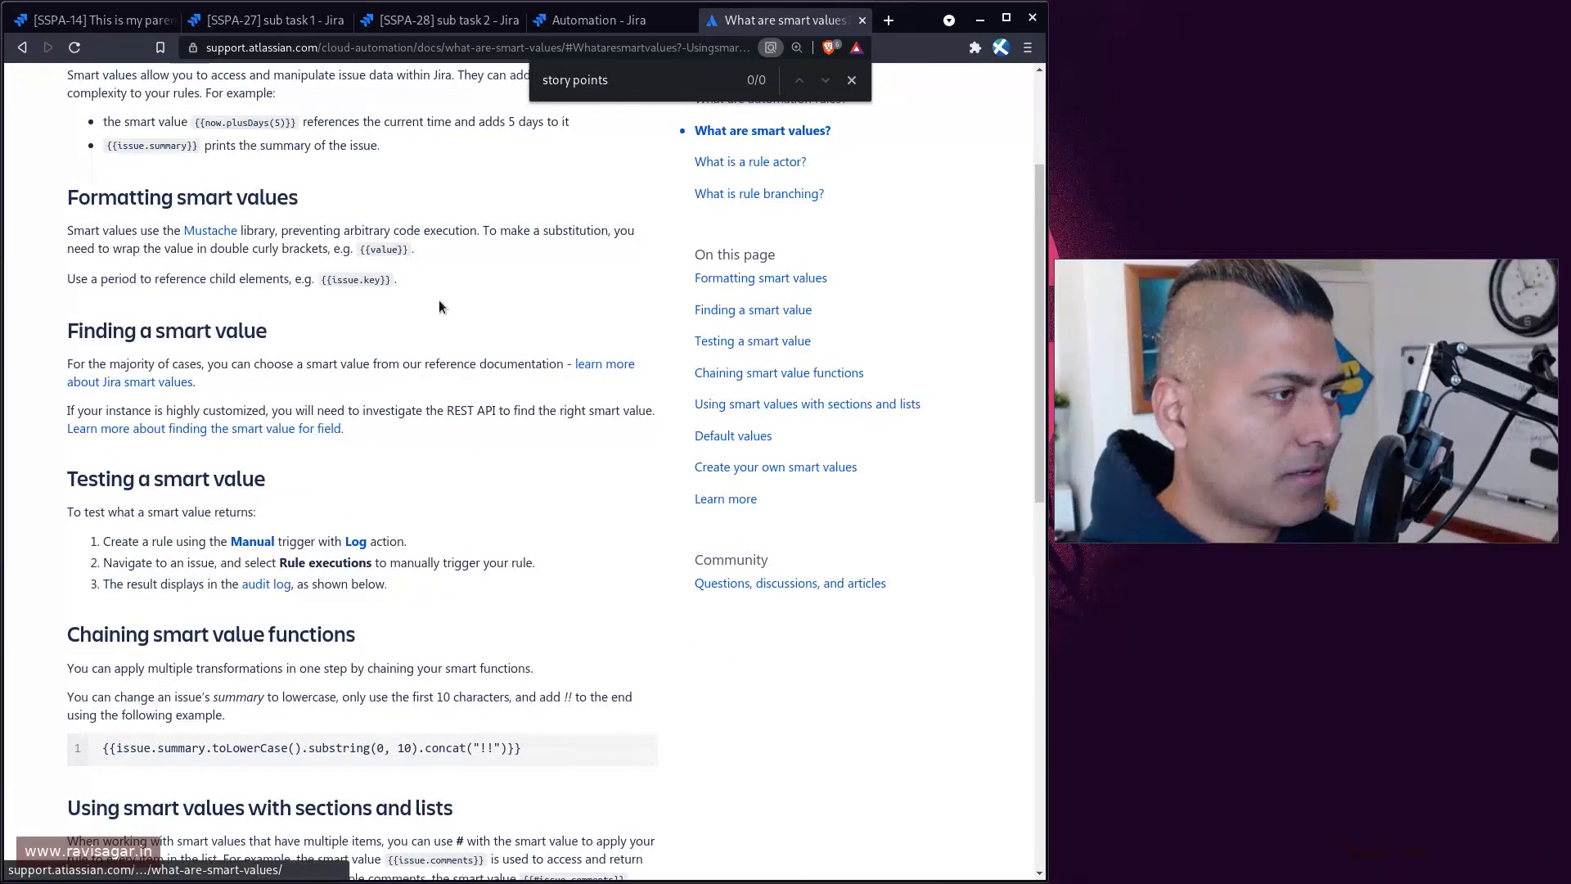
pyautogui.click(713, 311)
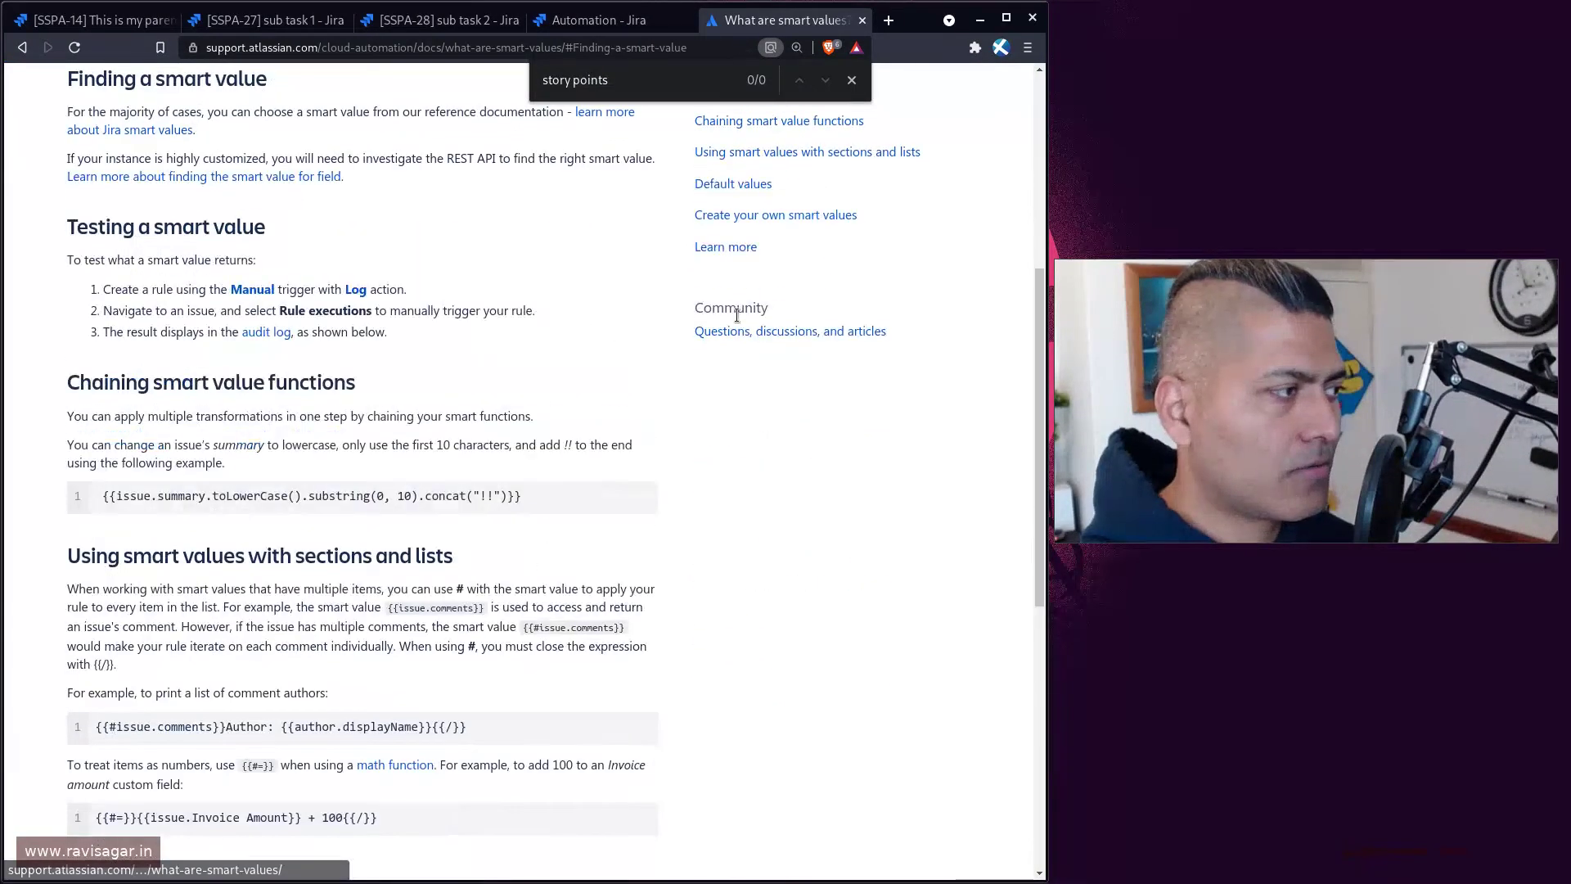
pyautogui.scroll(8, 750, 537)
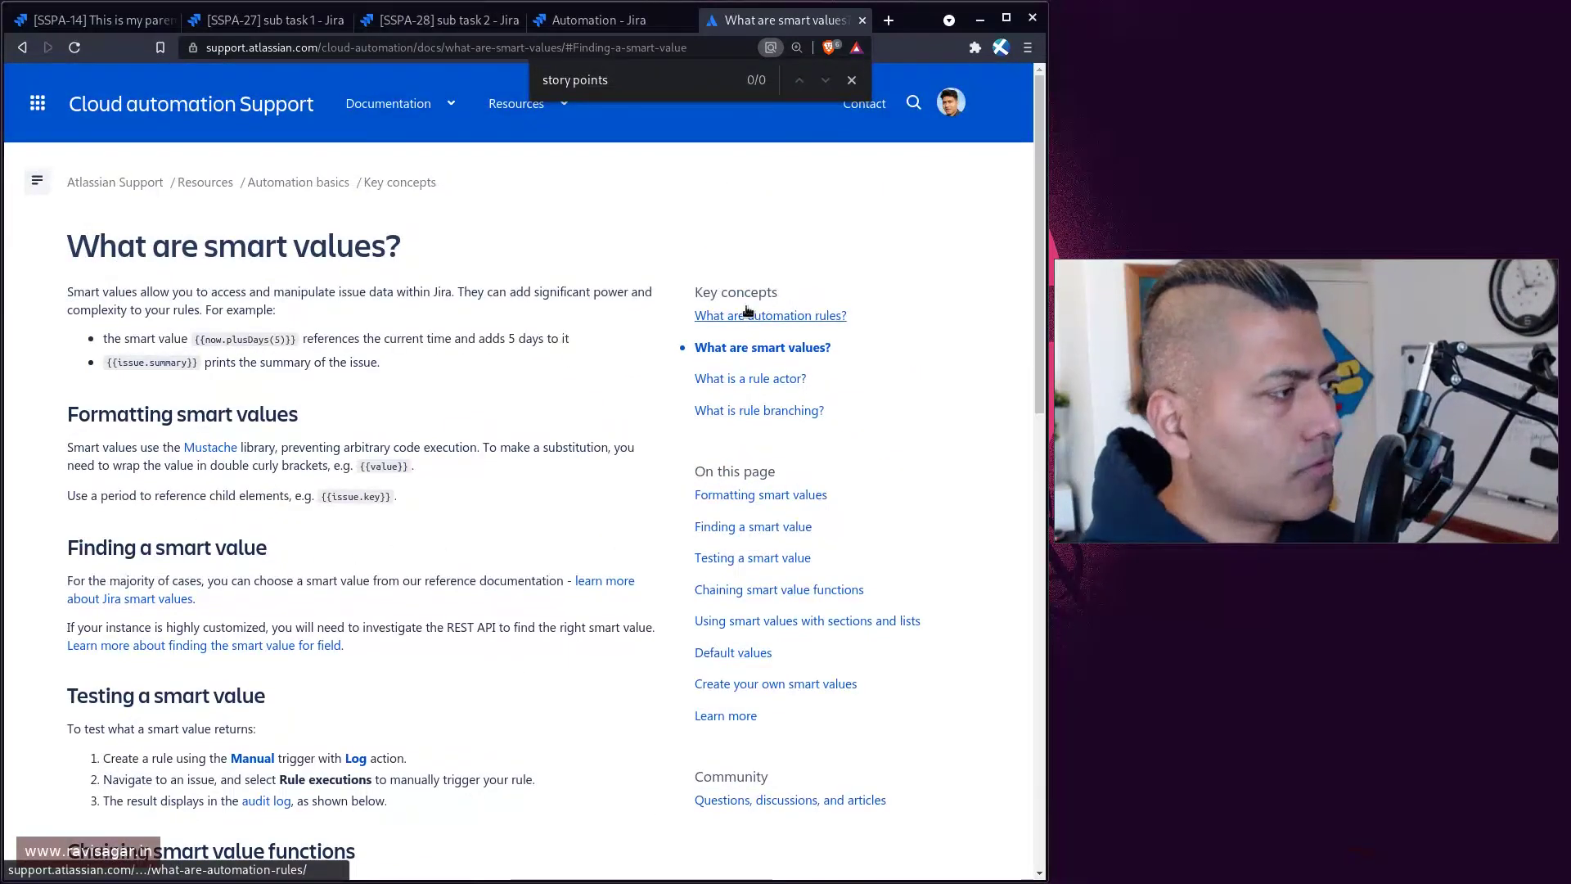
pyautogui.click(153, 603)
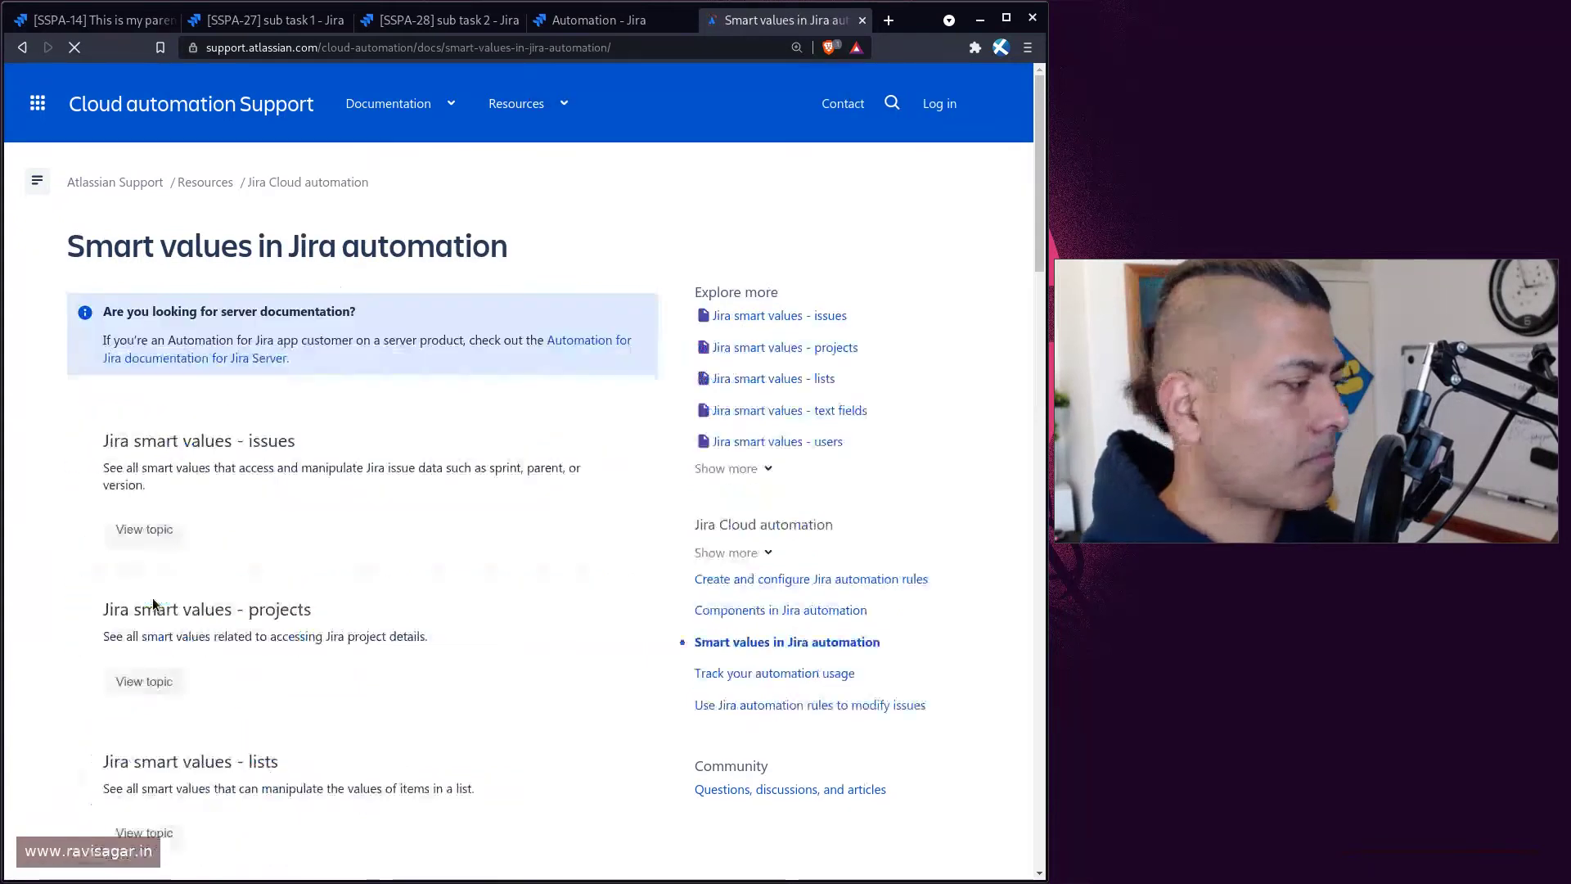
# - Look through the Jira automation smart value topics for the math expressions documentation
pyautogui.scroll(-6, 446, 450)
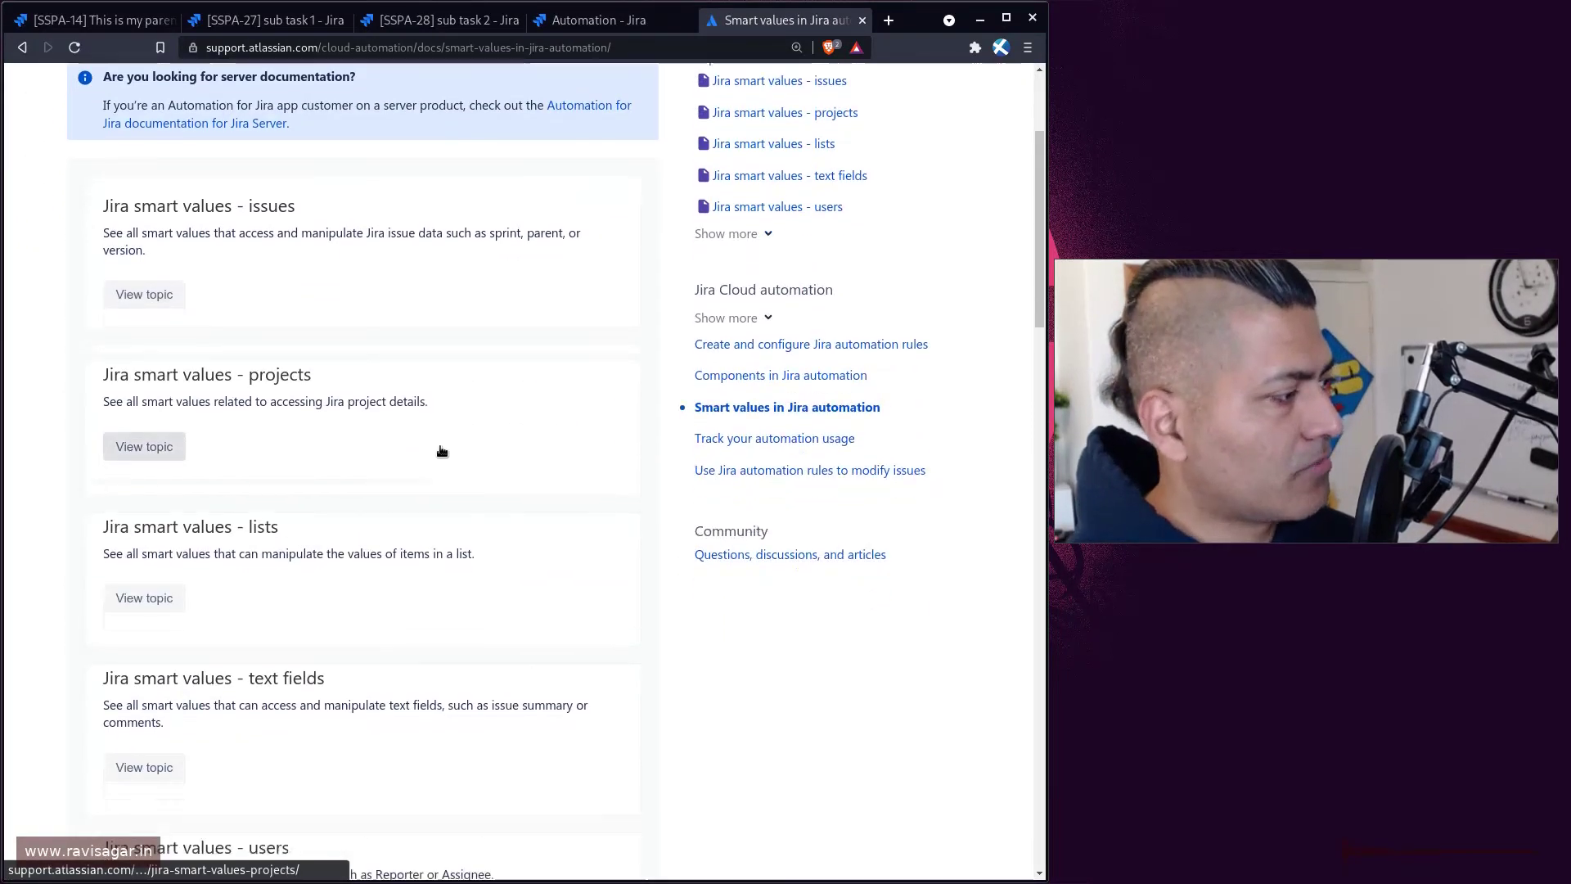
pyautogui.scroll(-8, 421, 491)
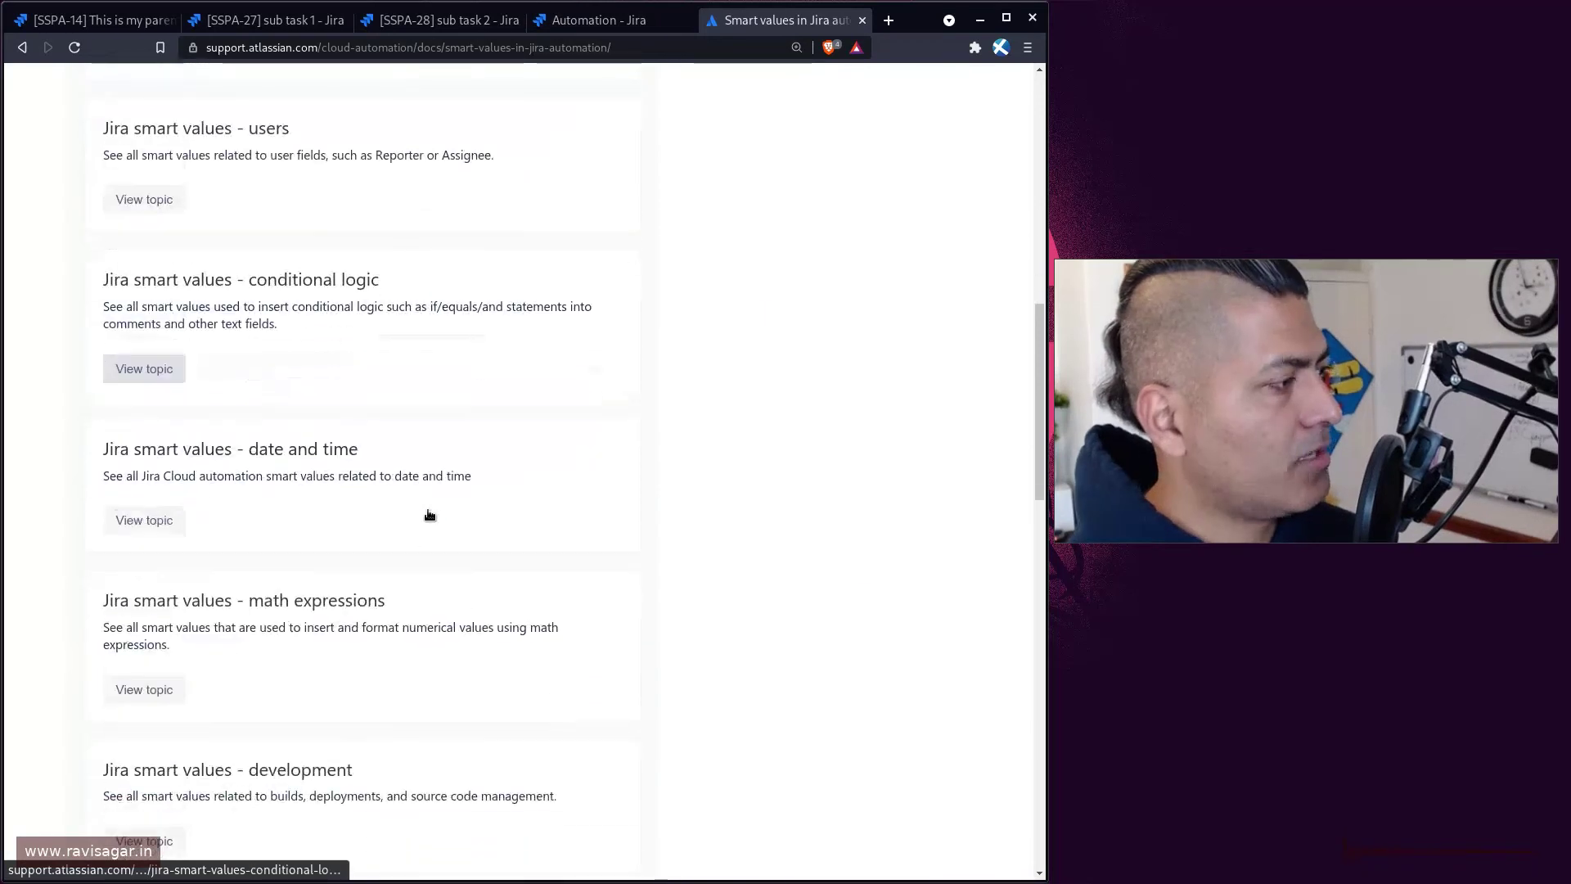
pyautogui.scroll(-3, 429, 514)
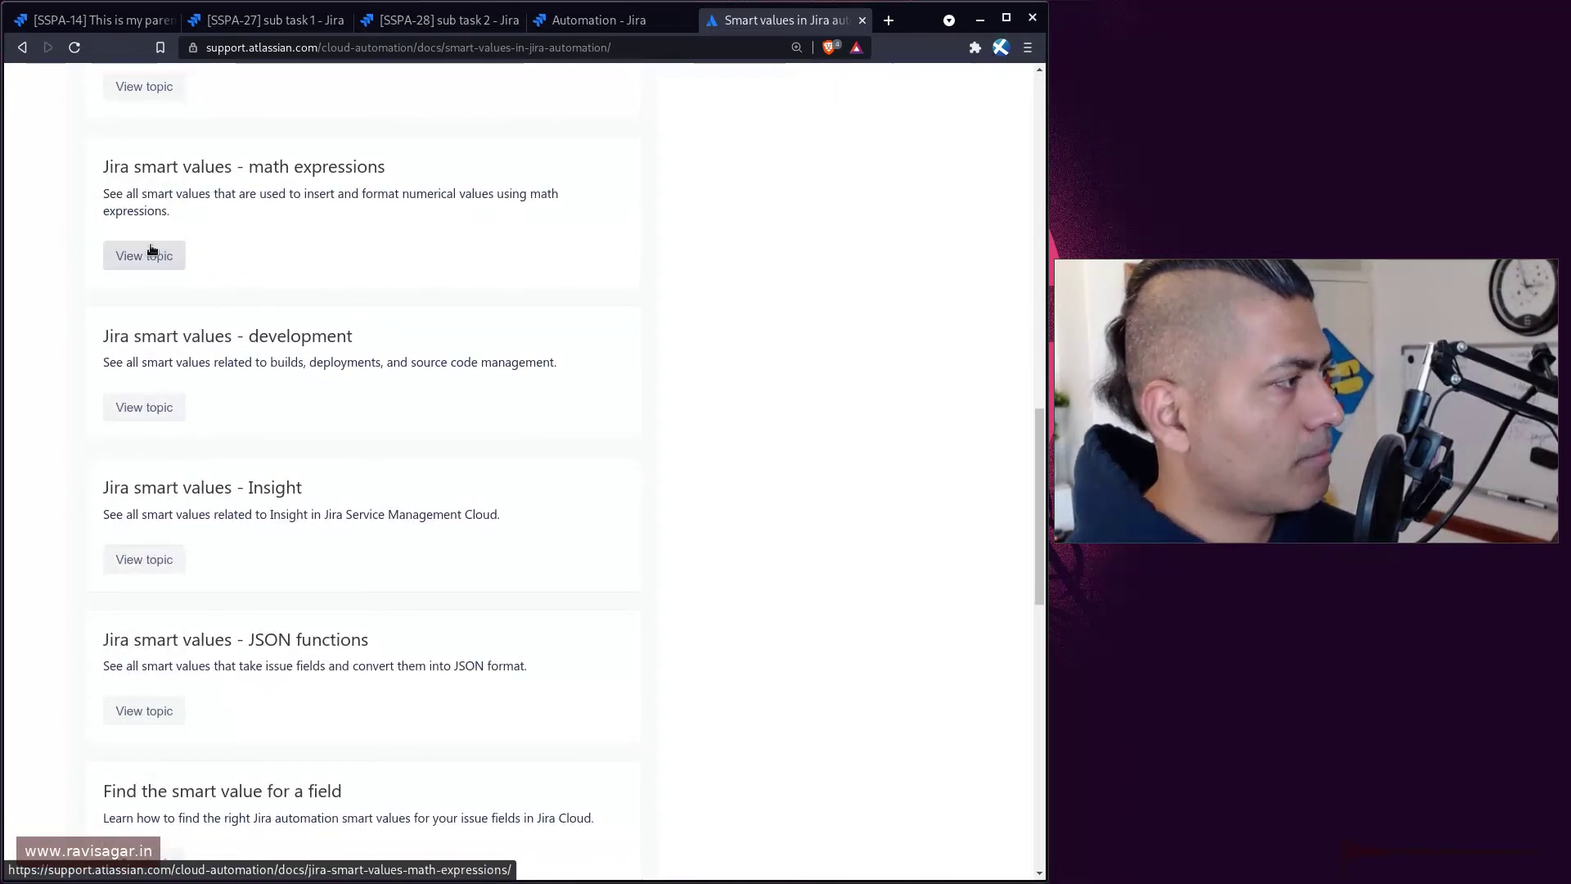
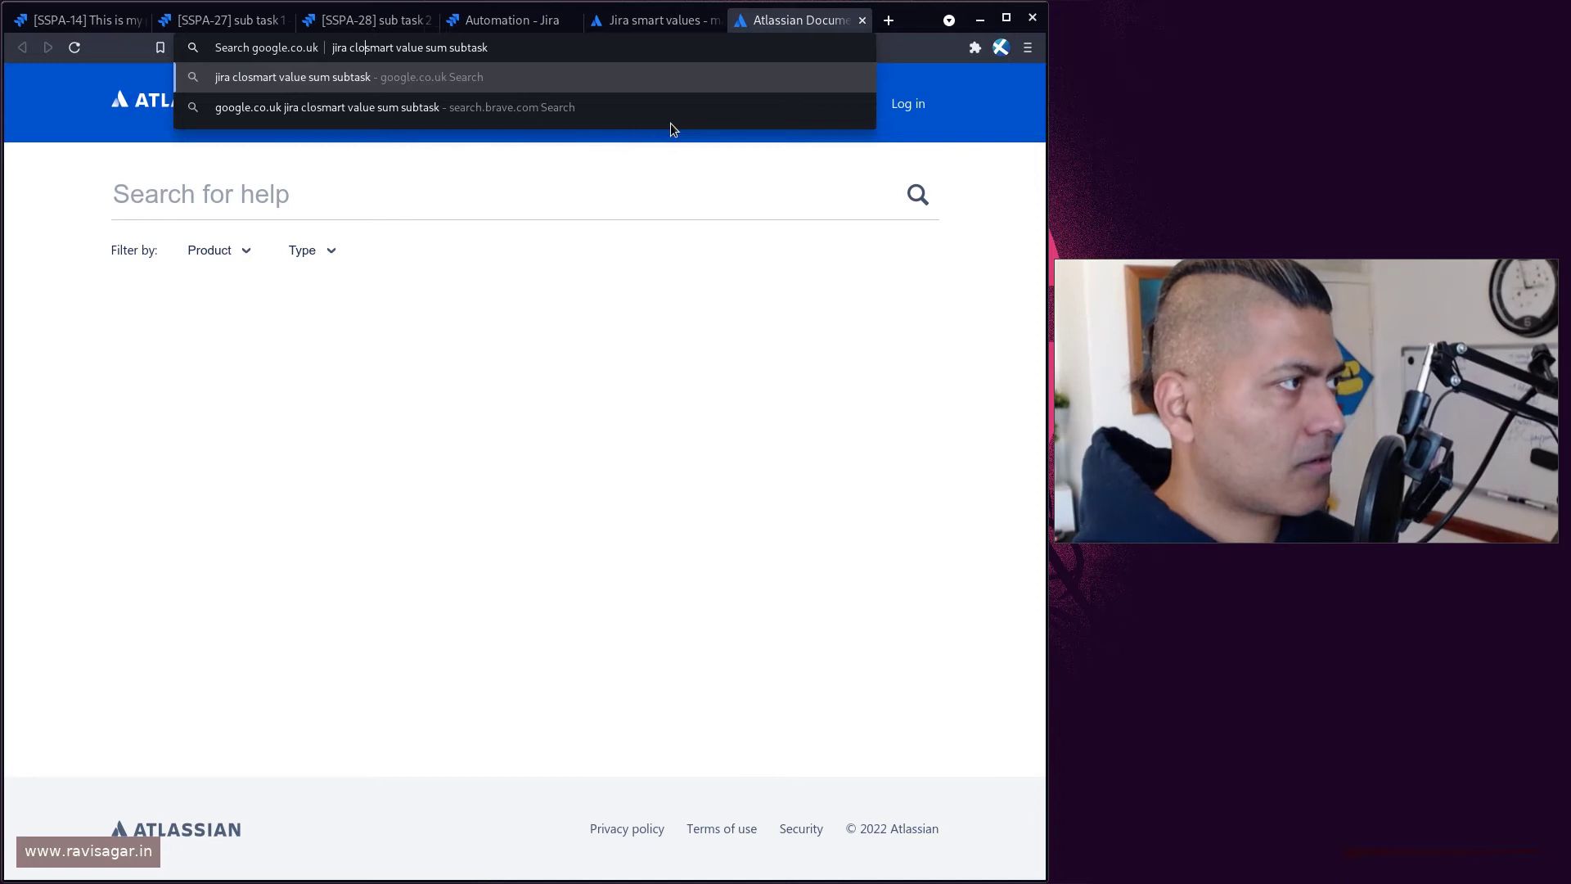
# - Search the web for "jira cloud smart value sum subtask" and look through the results
pyautogui.press('Return')
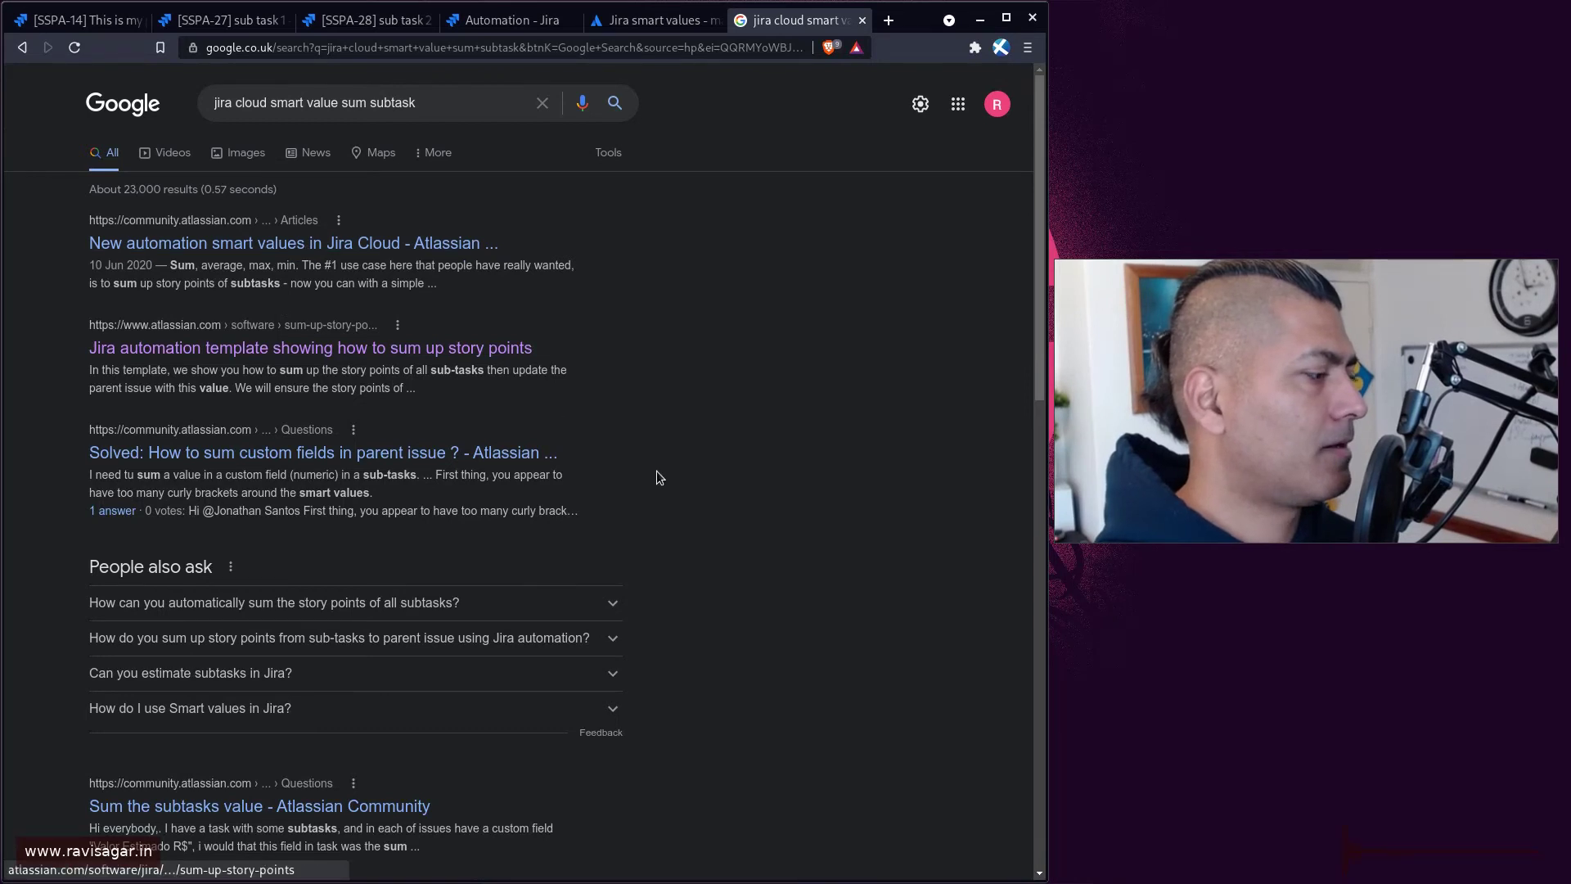
pyautogui.scroll(-3, 657, 473)
pyautogui.scroll(-1, 658, 473)
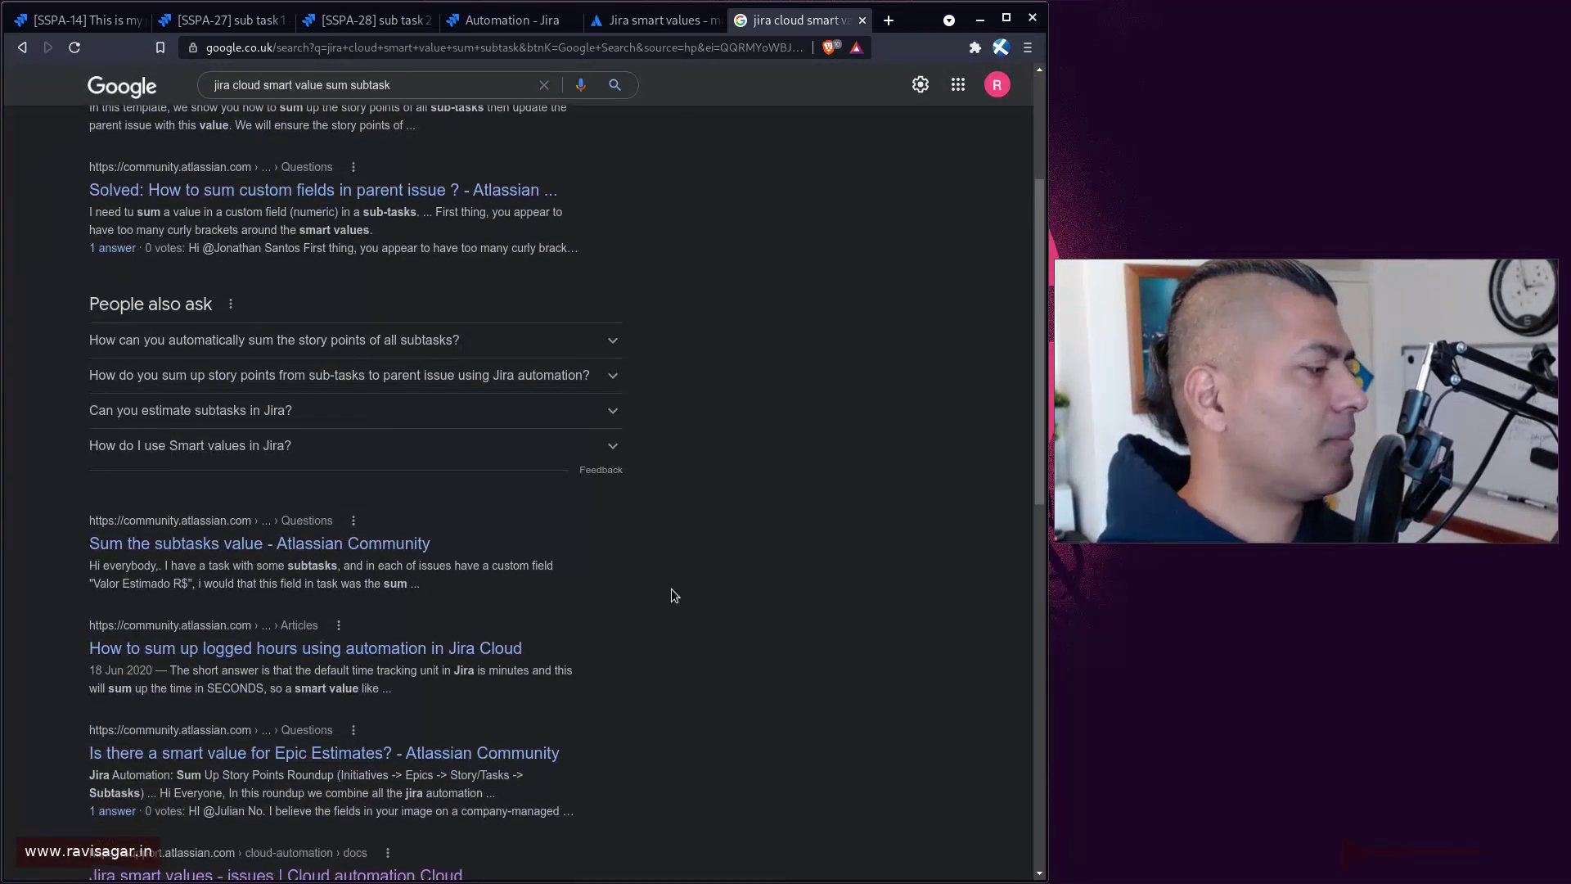
pyautogui.scroll(-1, 669, 587)
pyautogui.scroll(-3, 664, 584)
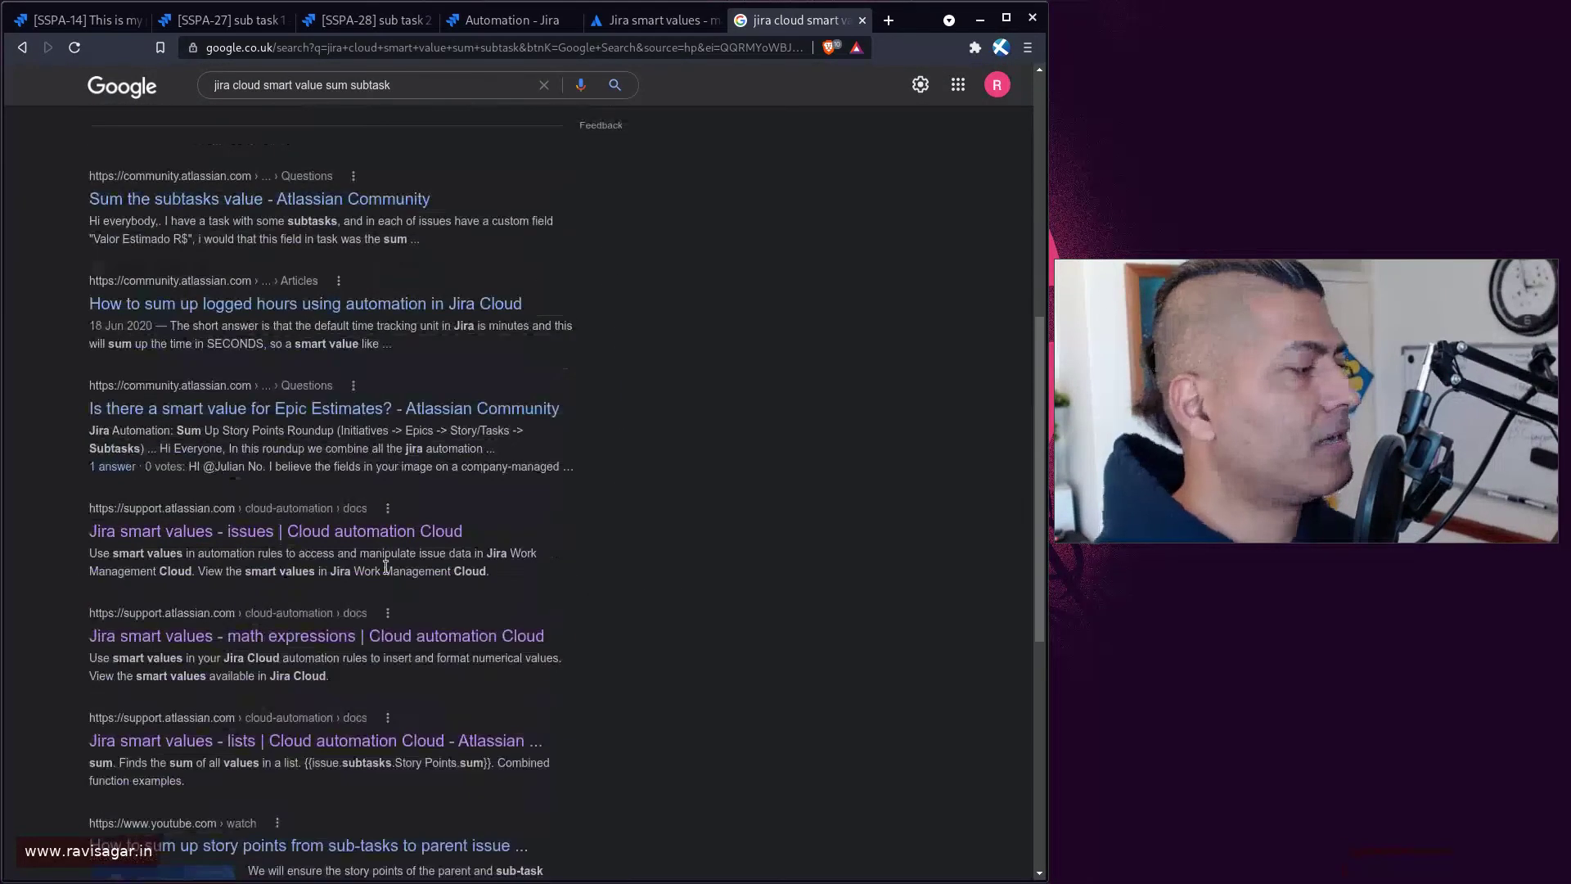
# - Examine the Jira smart values math expressions page, its numerical operations and its full list of related topics for a sum function
pyautogui.hotkey('ctrl', 'shift', 'Tab')
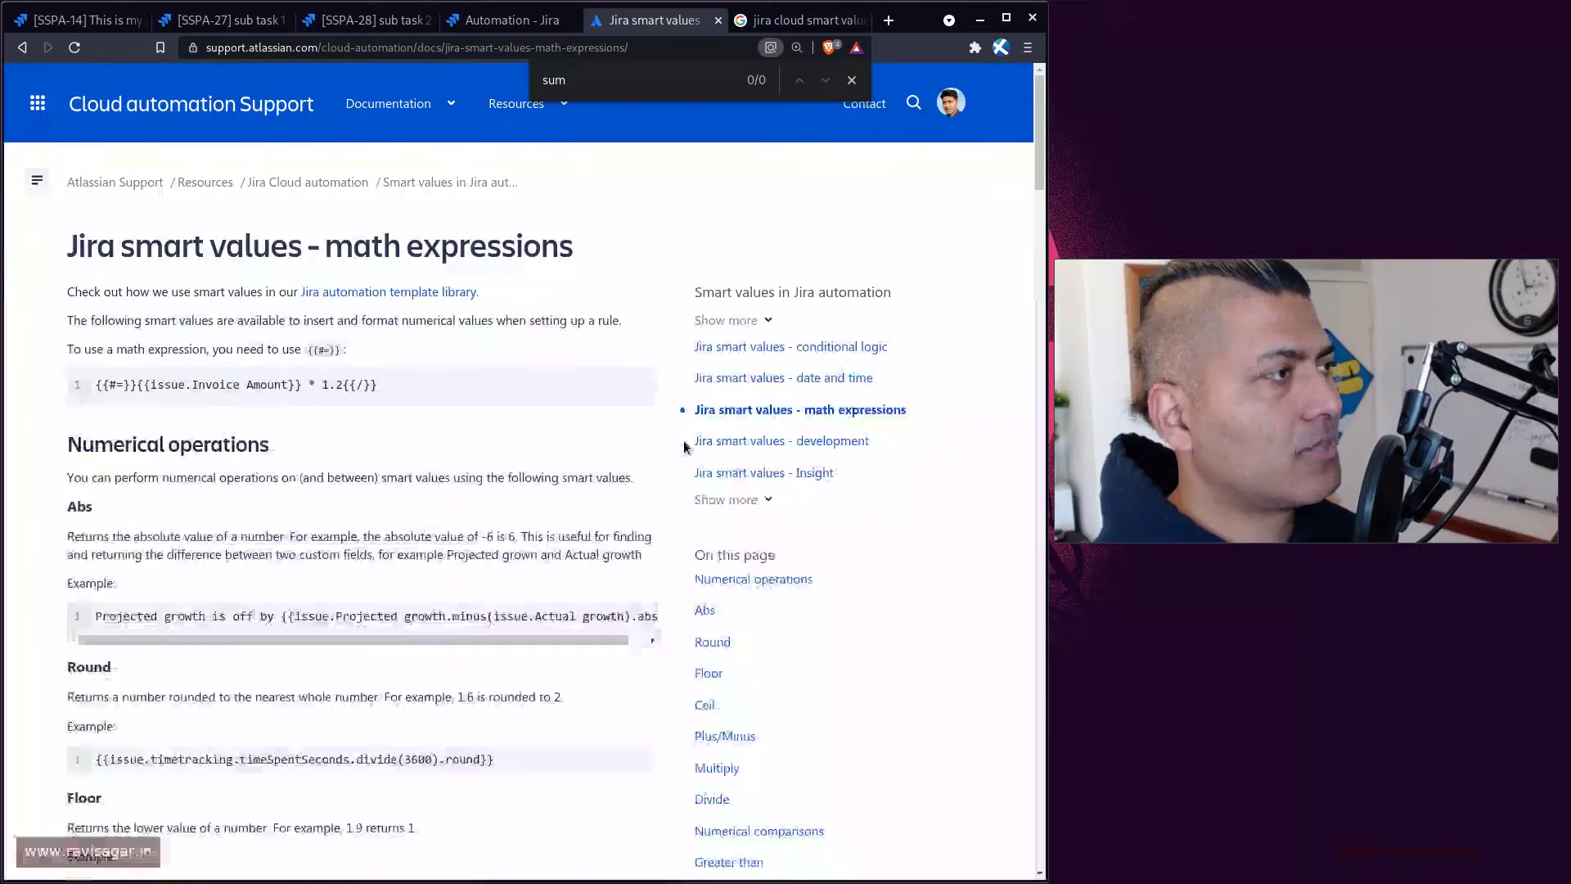
pyautogui.scroll(-3, 646, 432)
pyautogui.scroll(3, 806, 397)
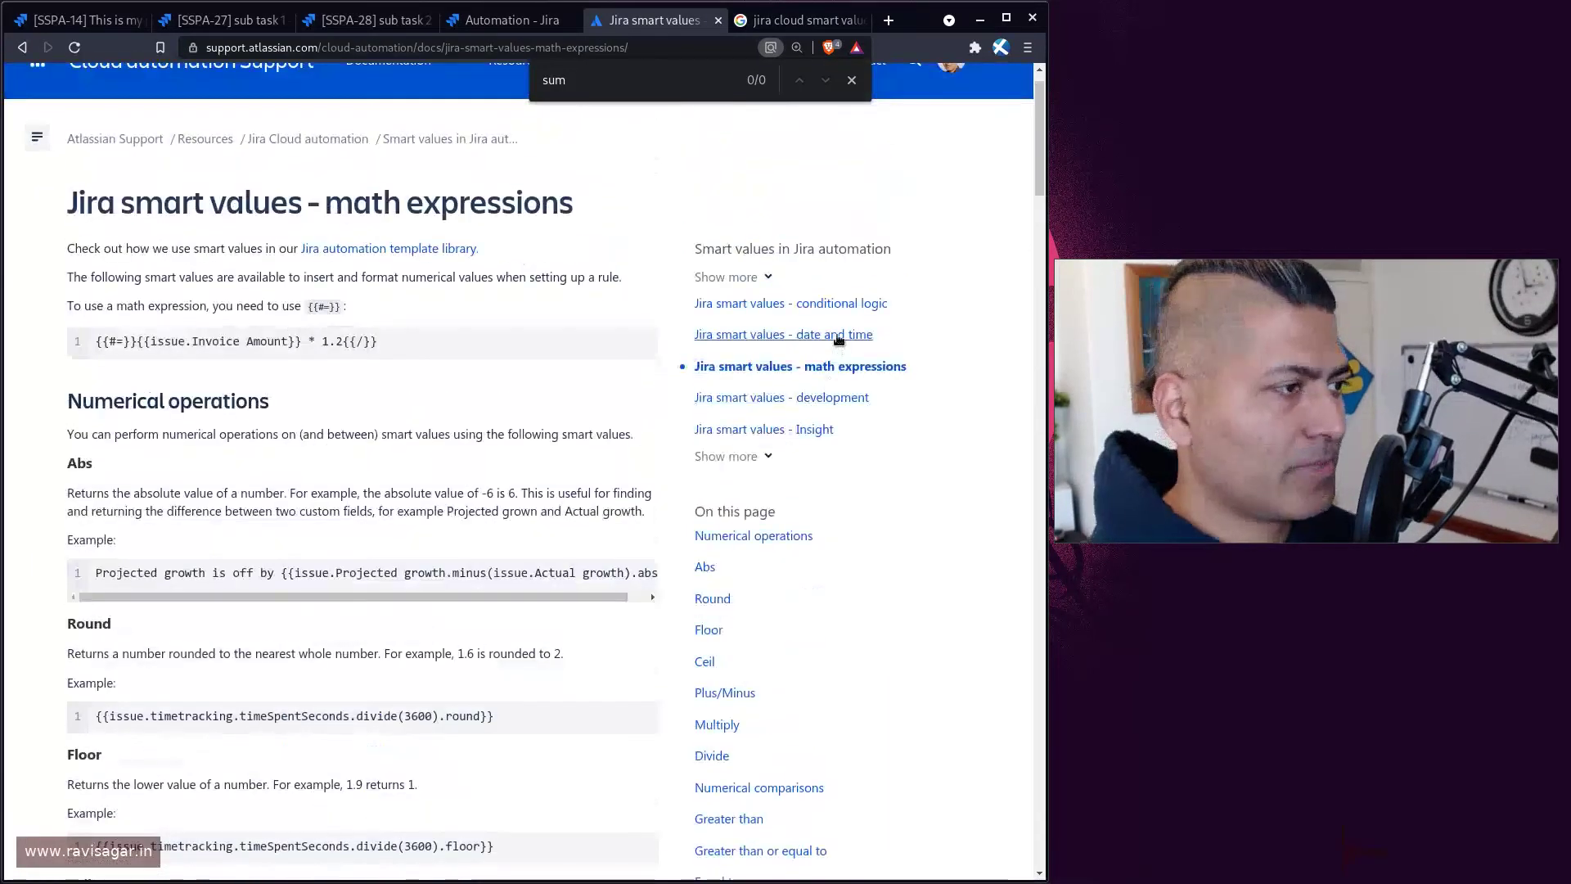
pyautogui.click(760, 452)
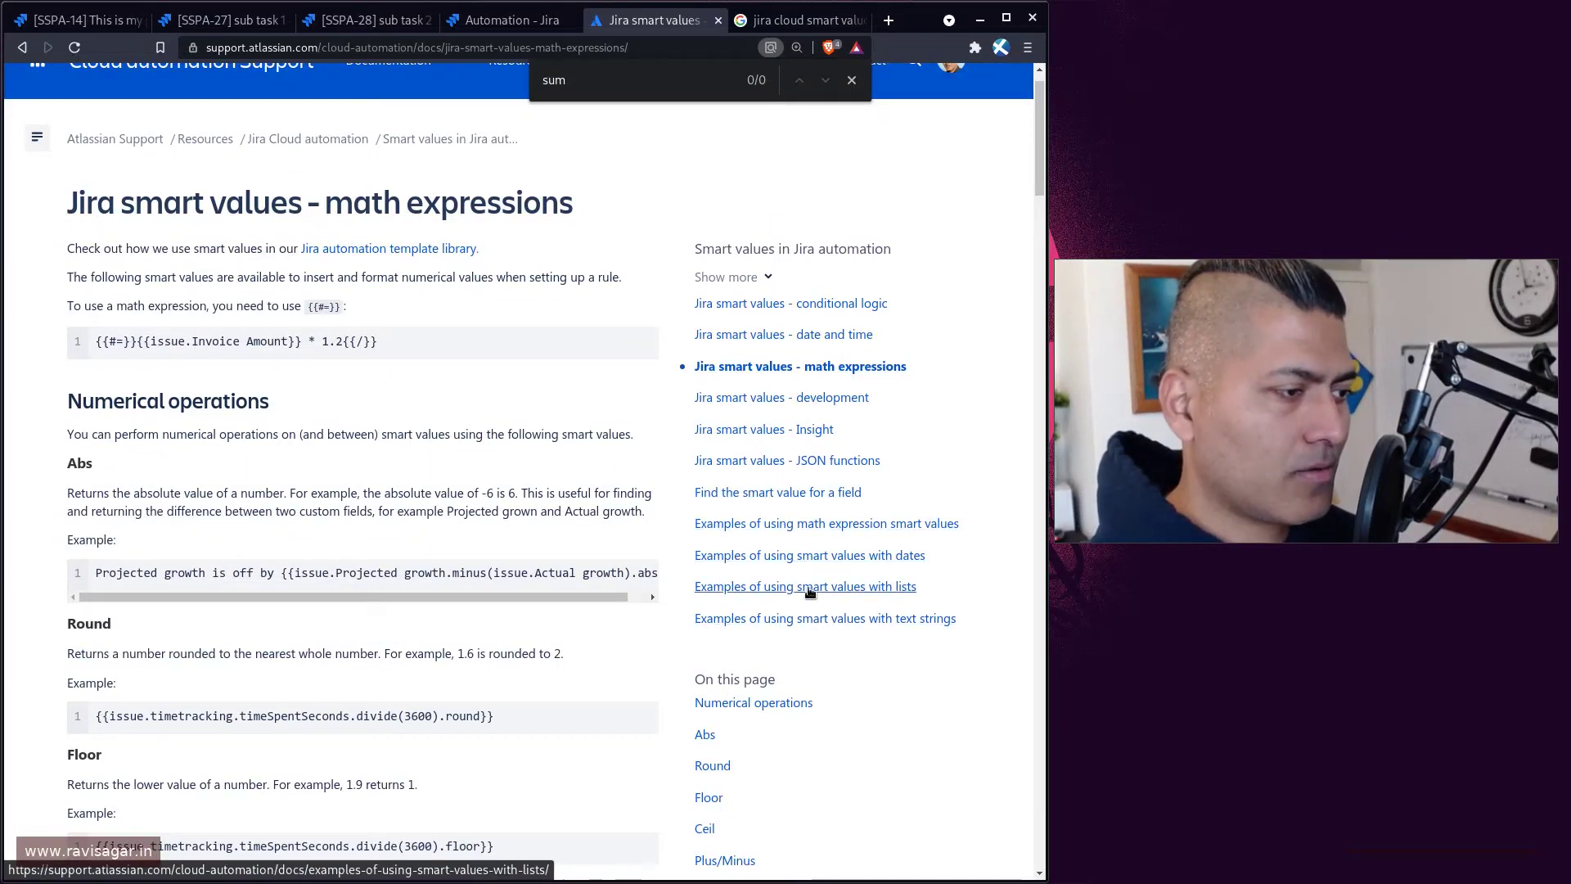
pyautogui.scroll(-5, 809, 589)
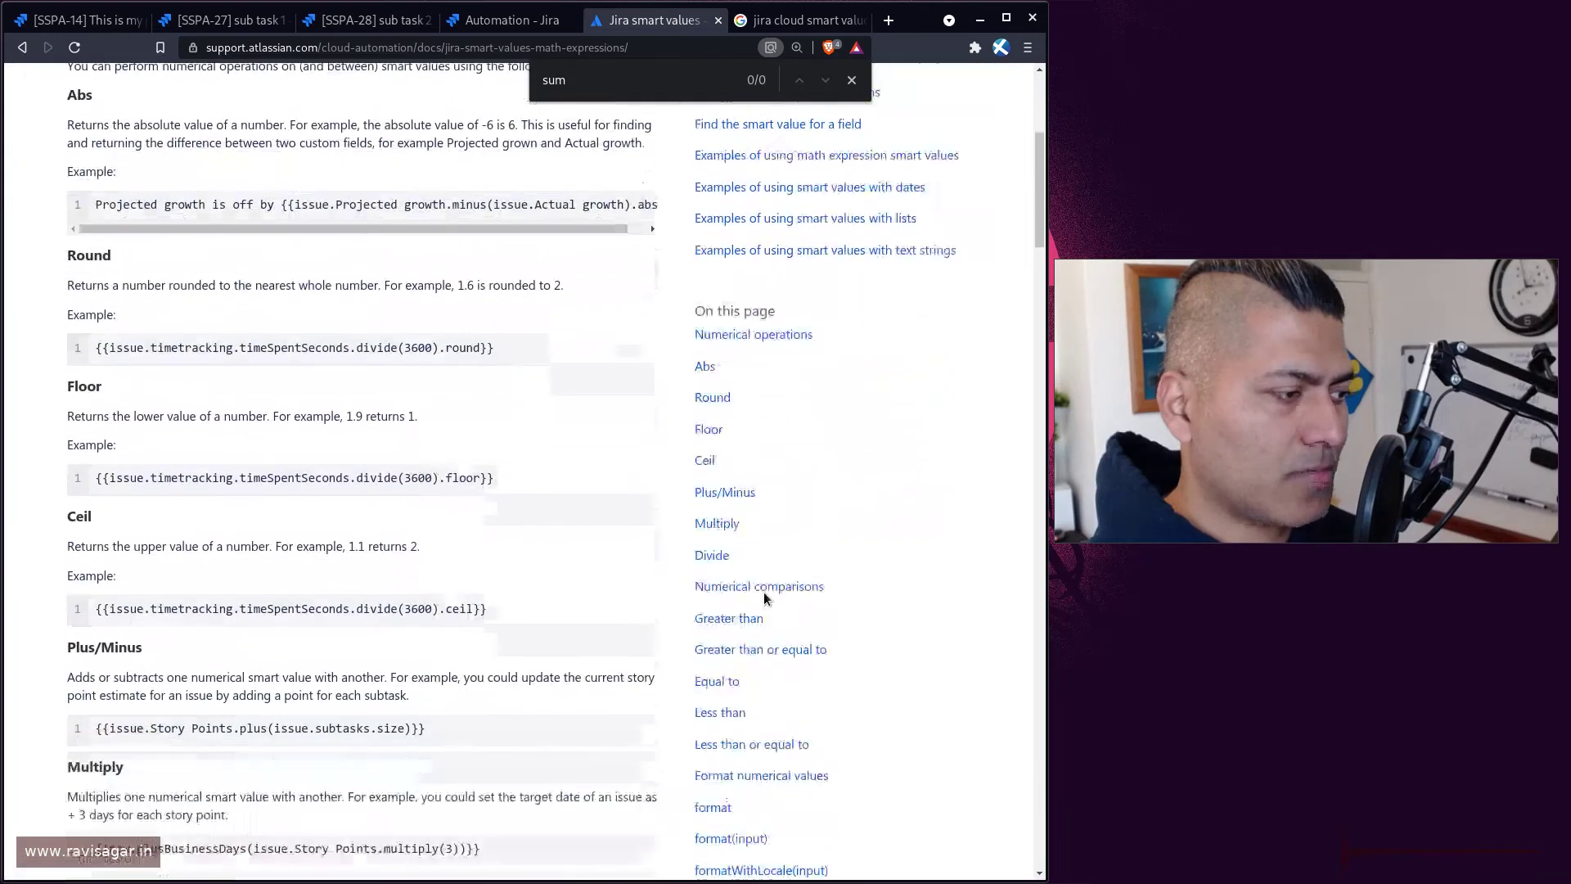
pyautogui.scroll(-3, 808, 534)
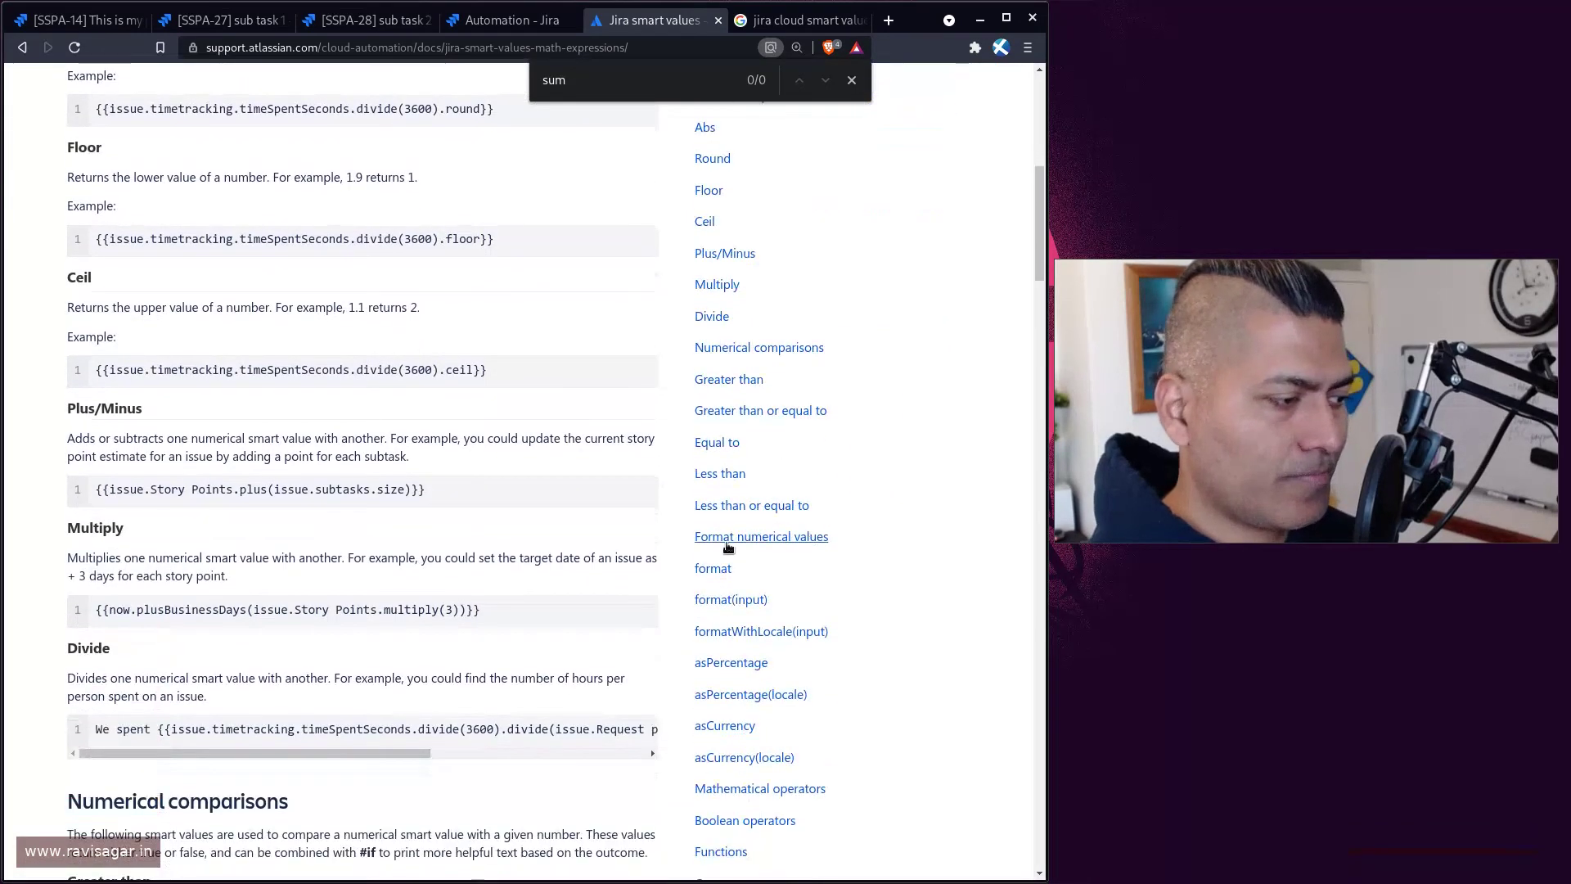
pyautogui.scroll(9, 729, 546)
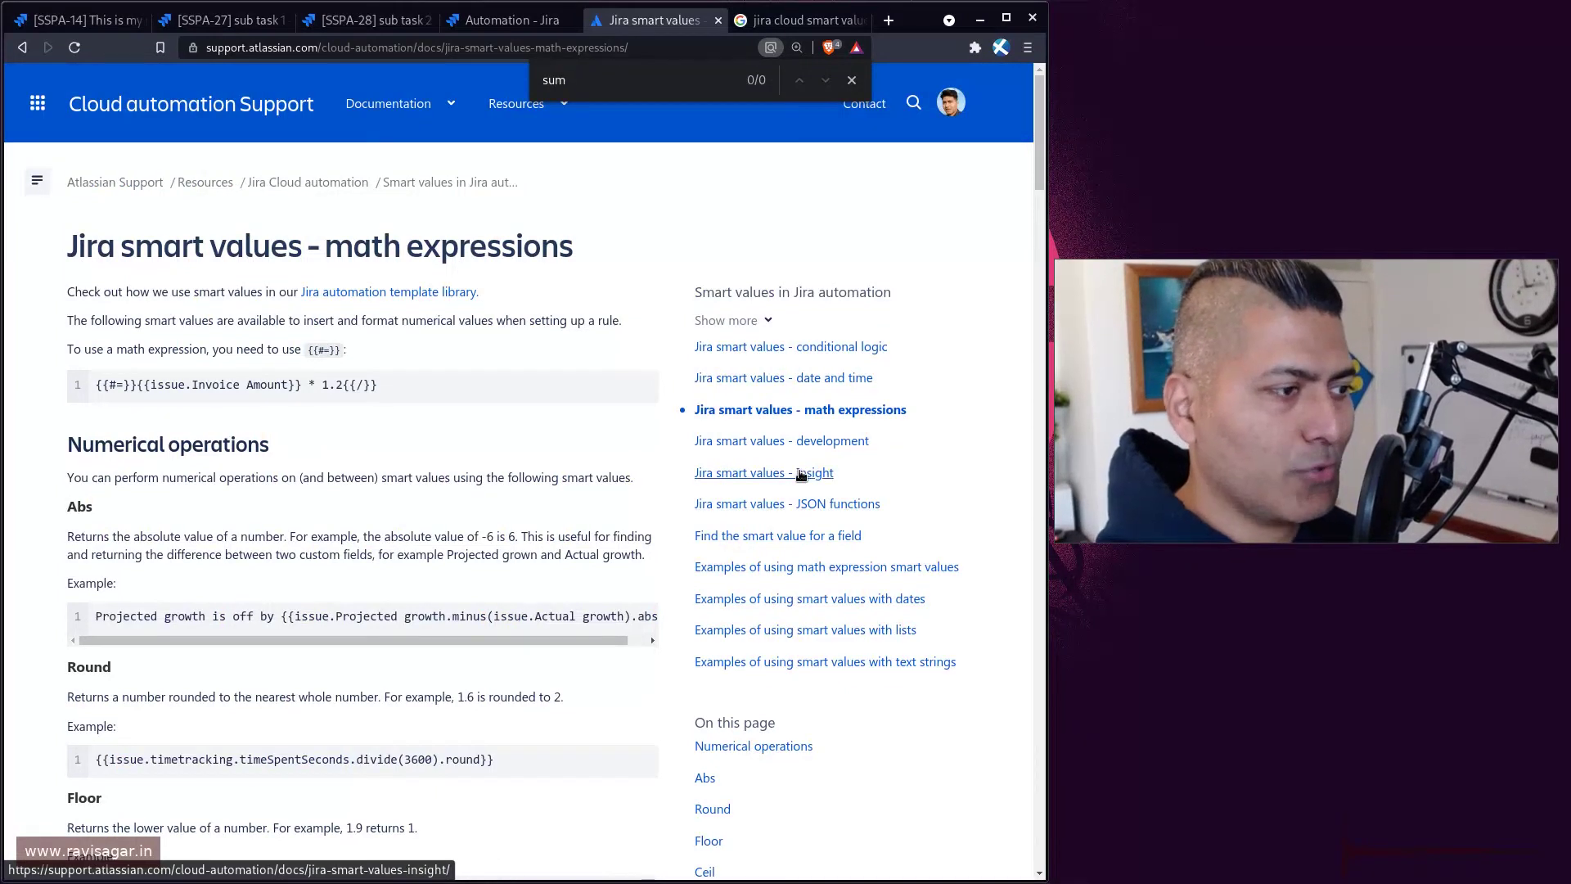
pyautogui.scroll(-1, 810, 543)
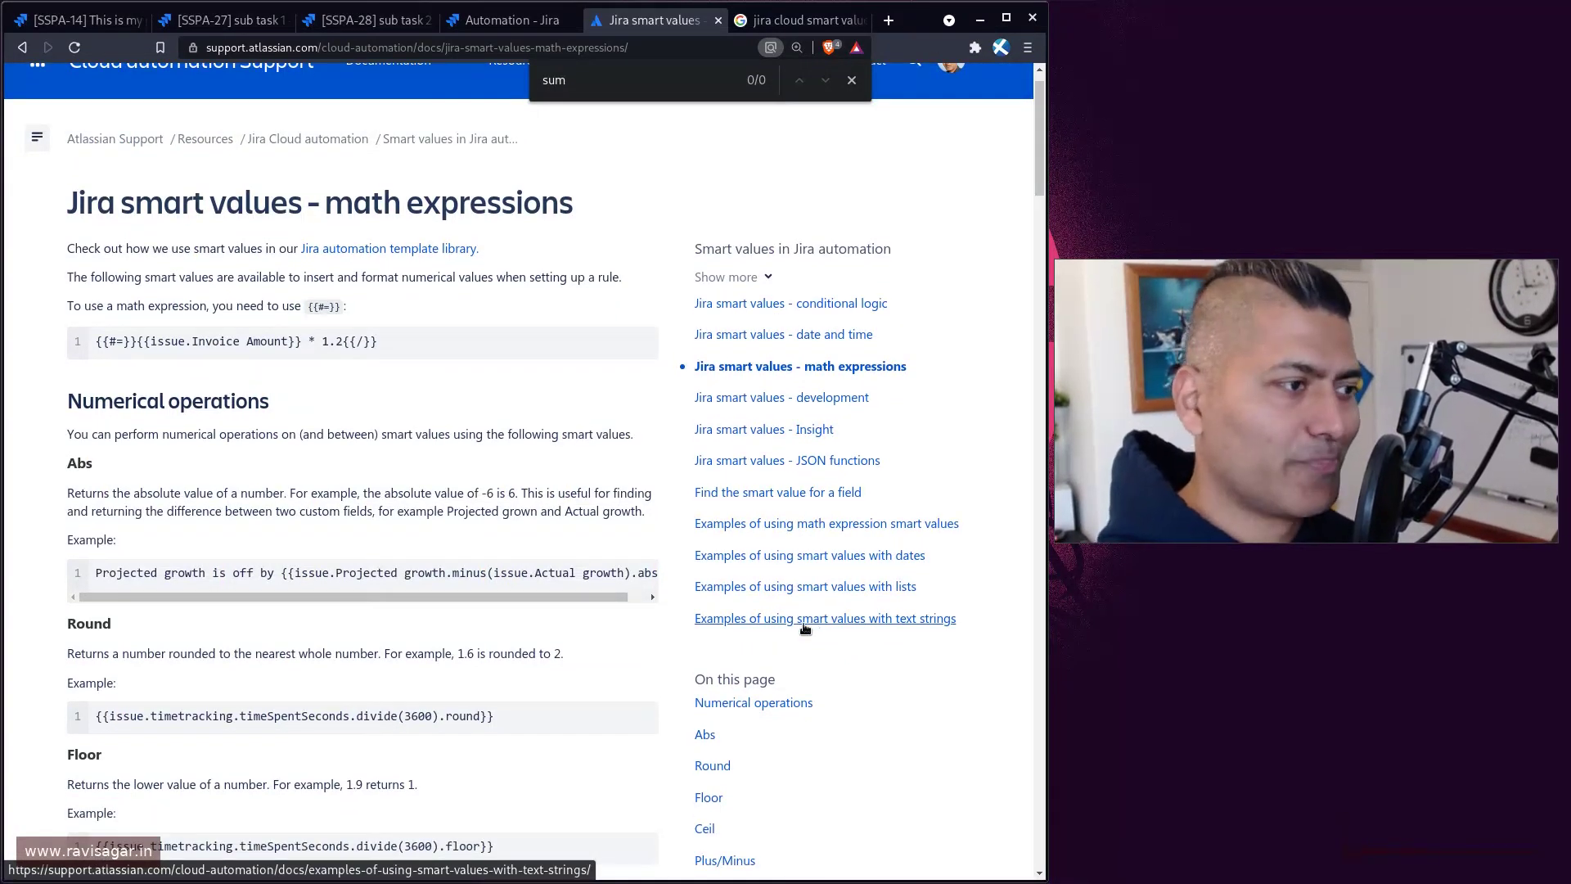
pyautogui.scroll(-3, 805, 628)
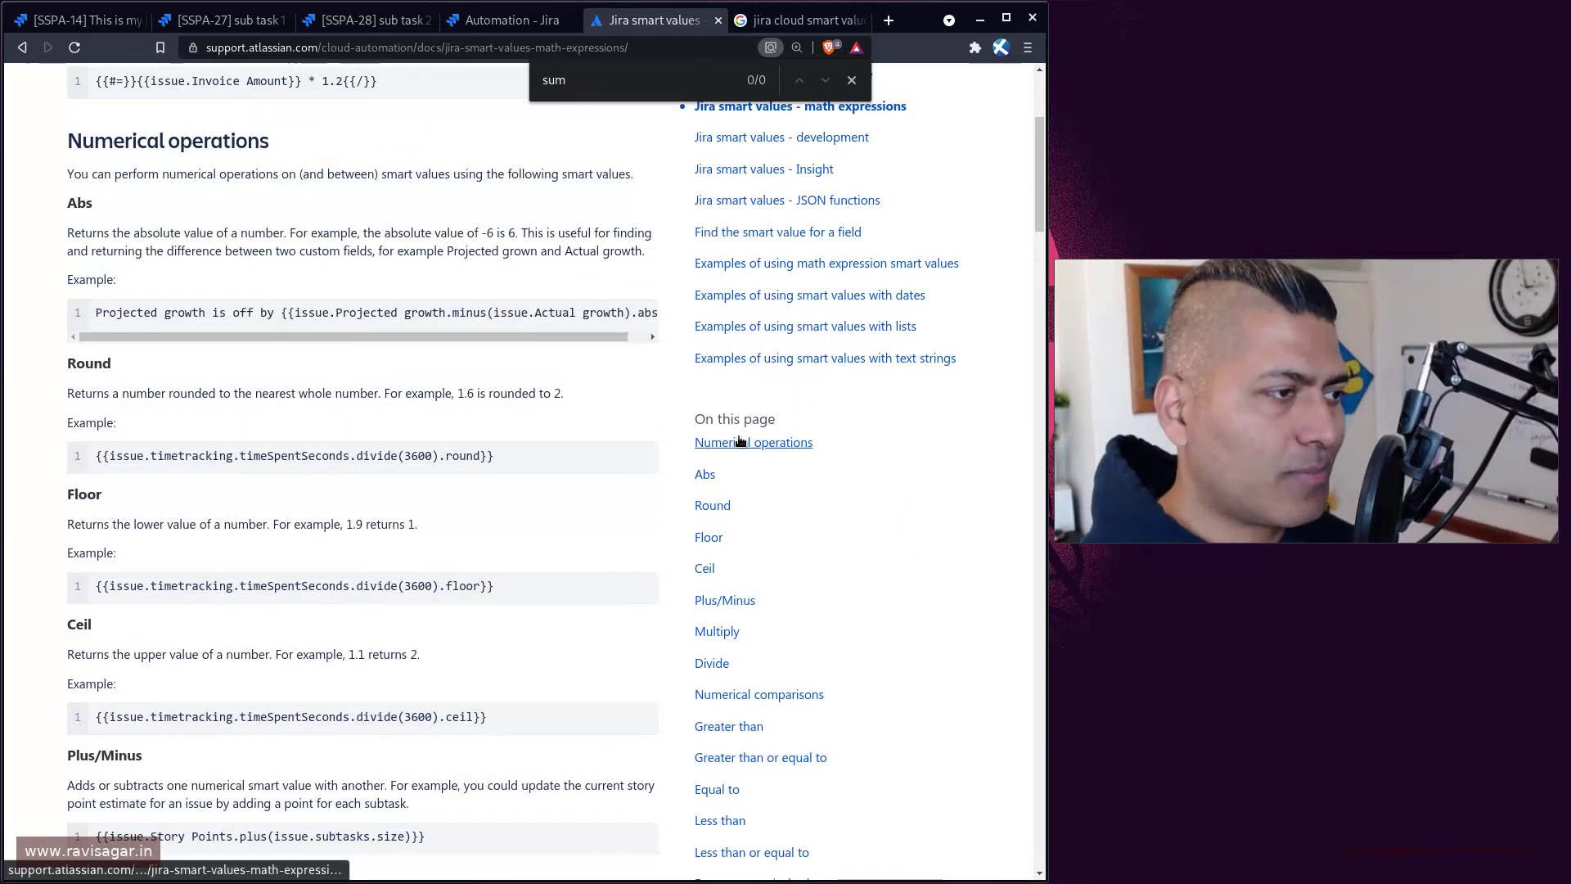
pyautogui.scroll(1, 843, 409)
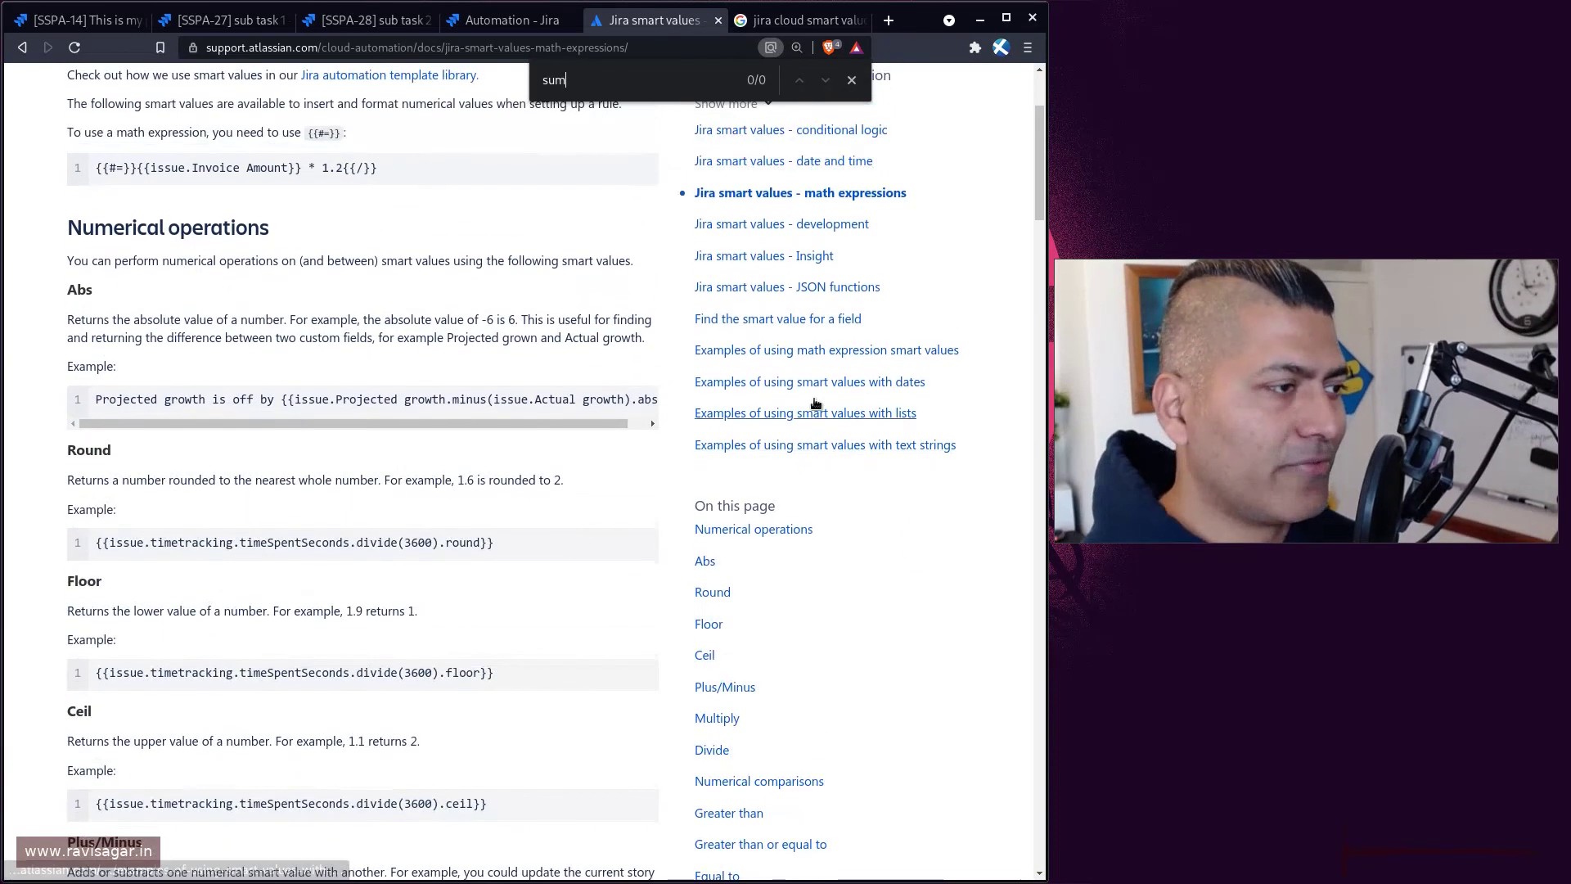
# - Open the "Examples of using math expression smart values" page and search it for "sum"
pyautogui.click(818, 350)
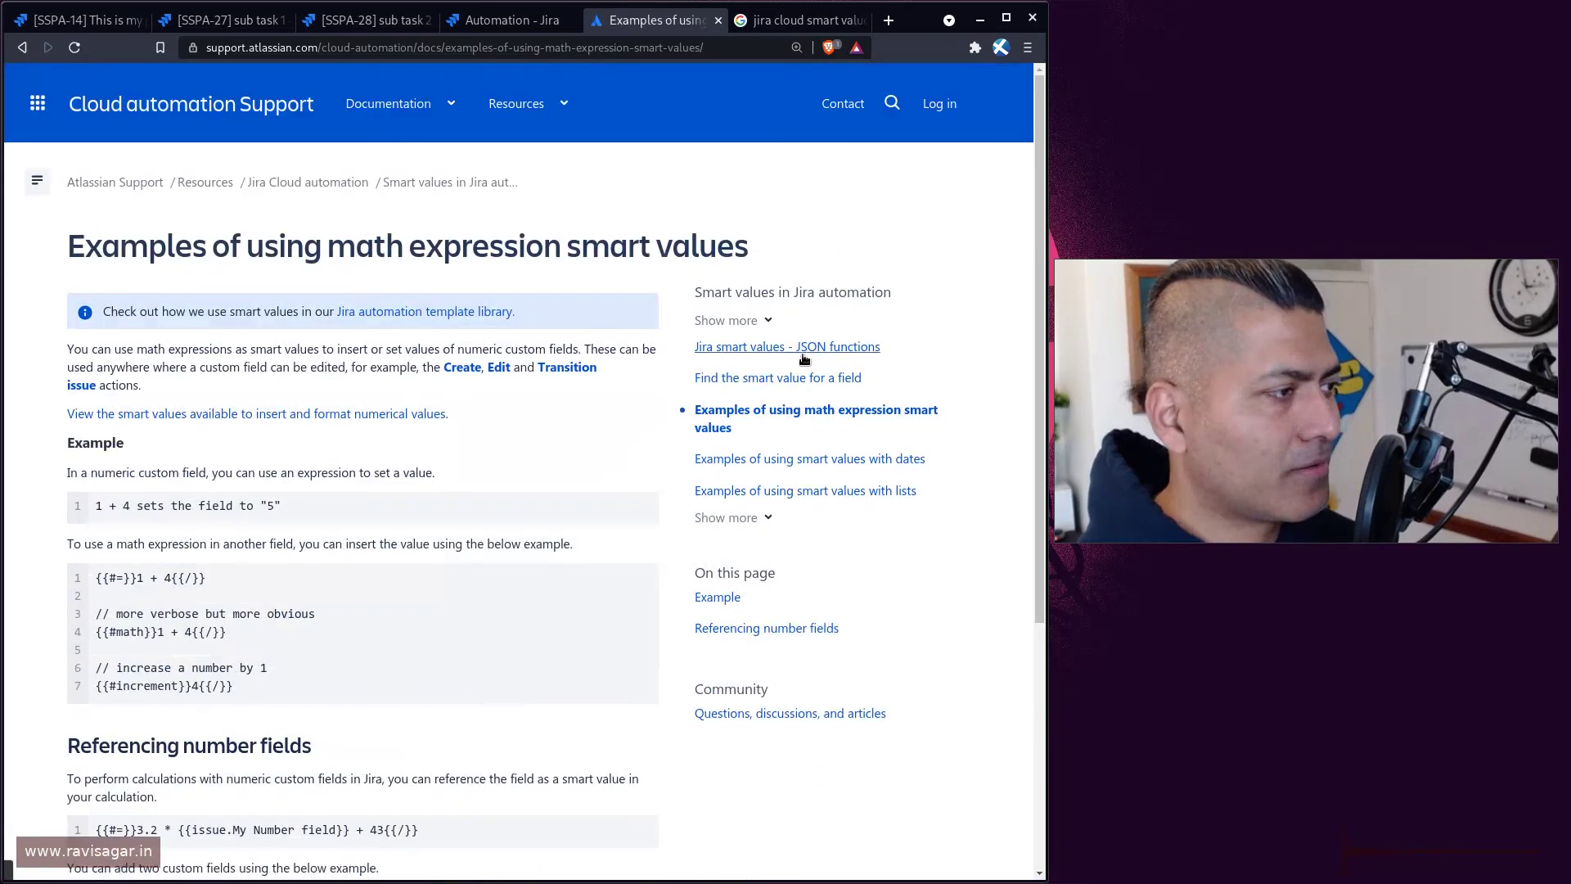
pyautogui.hotkey('ctrl', 'f')
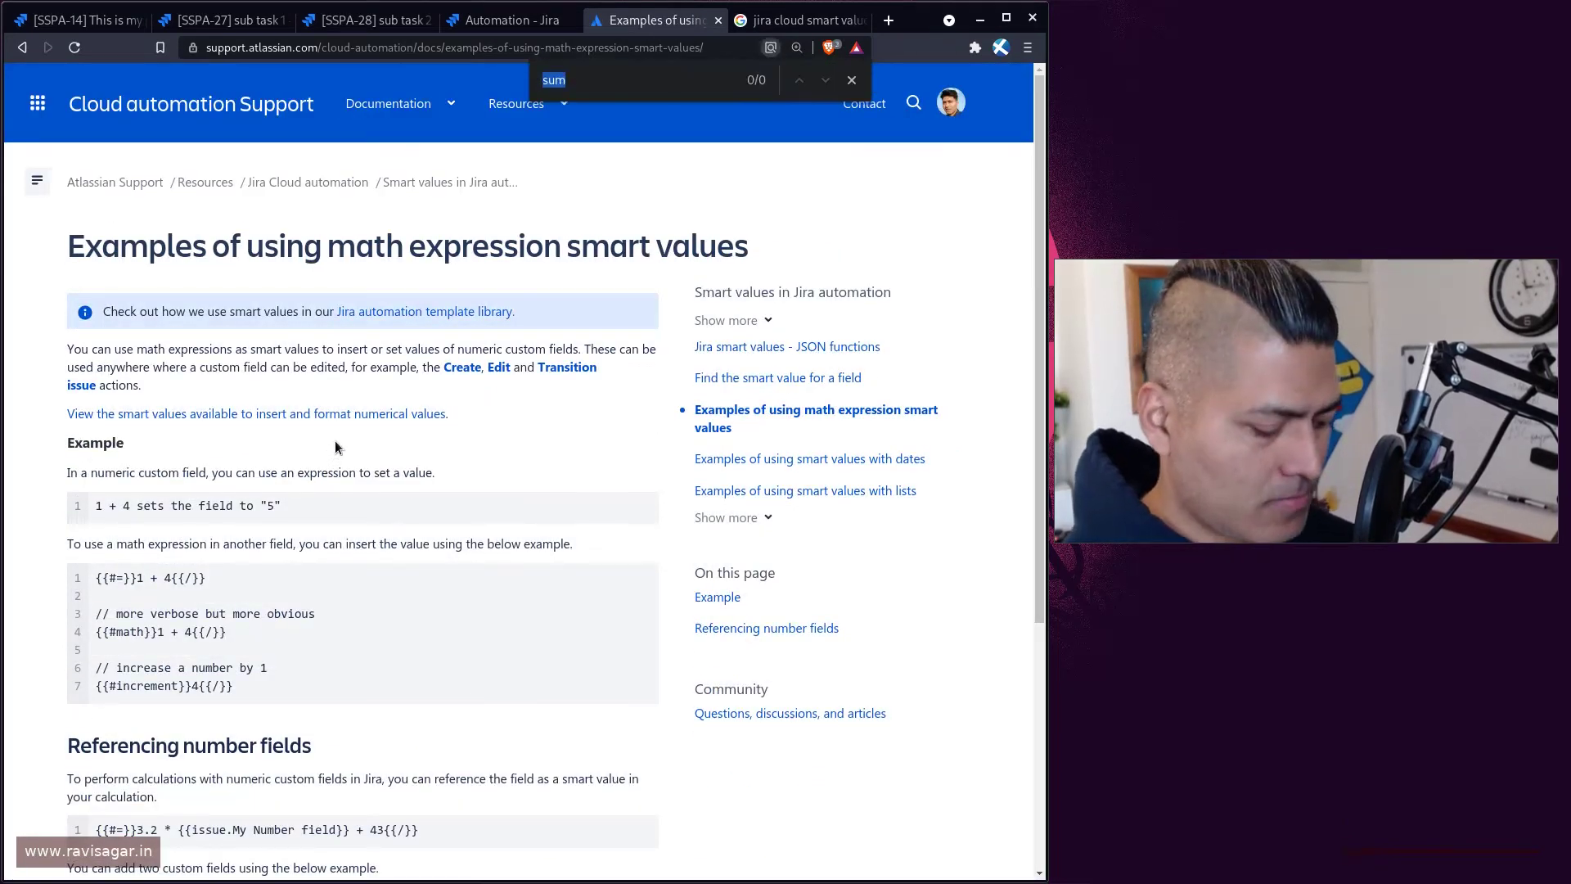
pyautogui.write('sum')
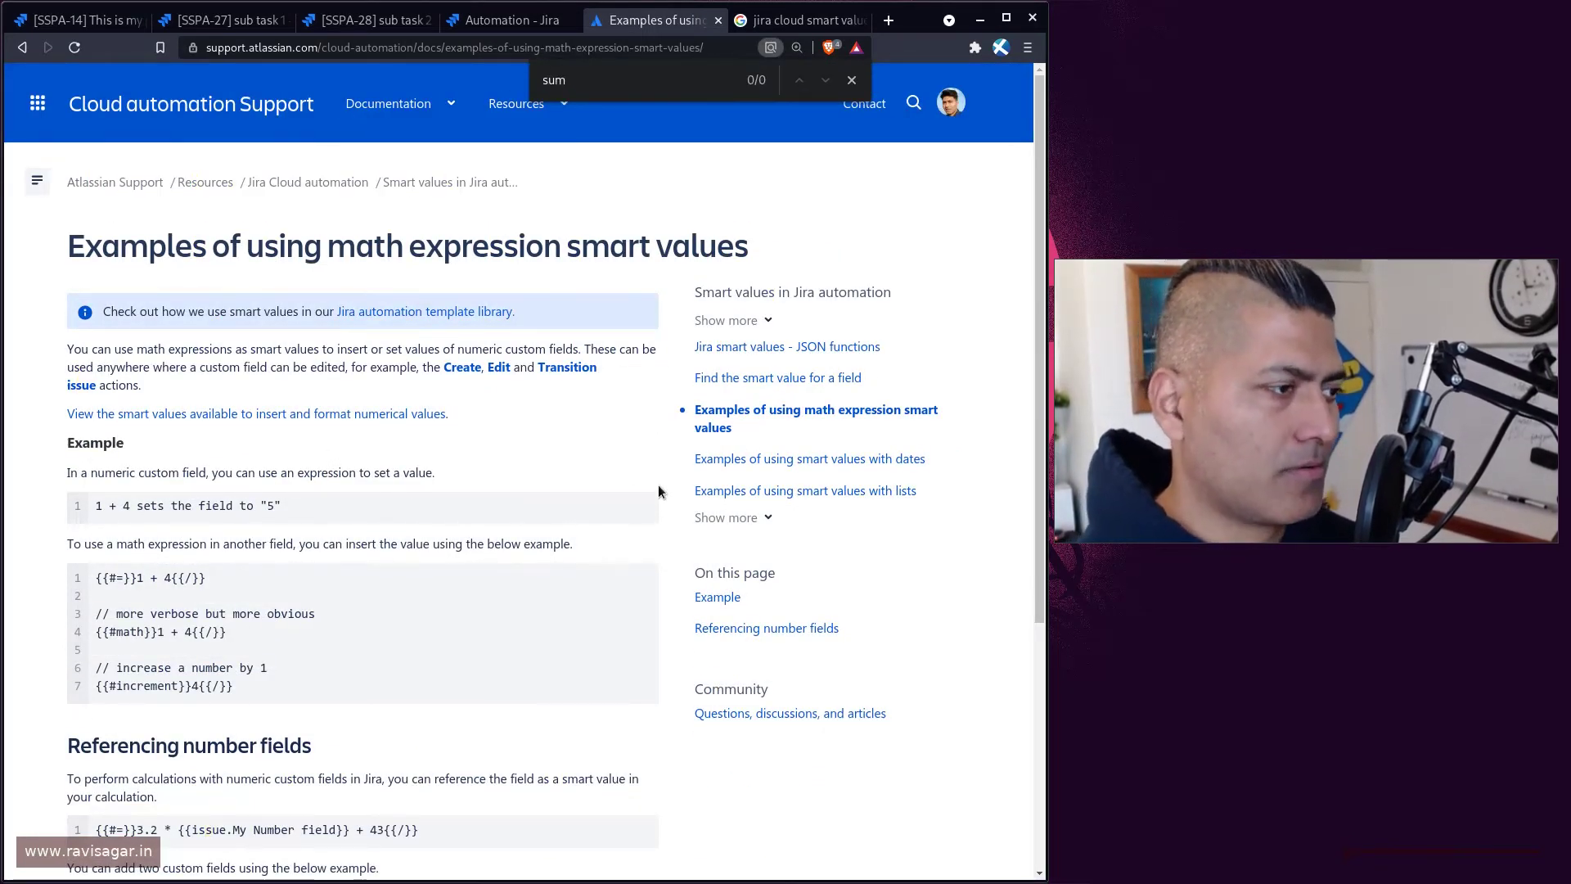
pyautogui.click(733, 519)
pyautogui.scroll(-2, 871, 607)
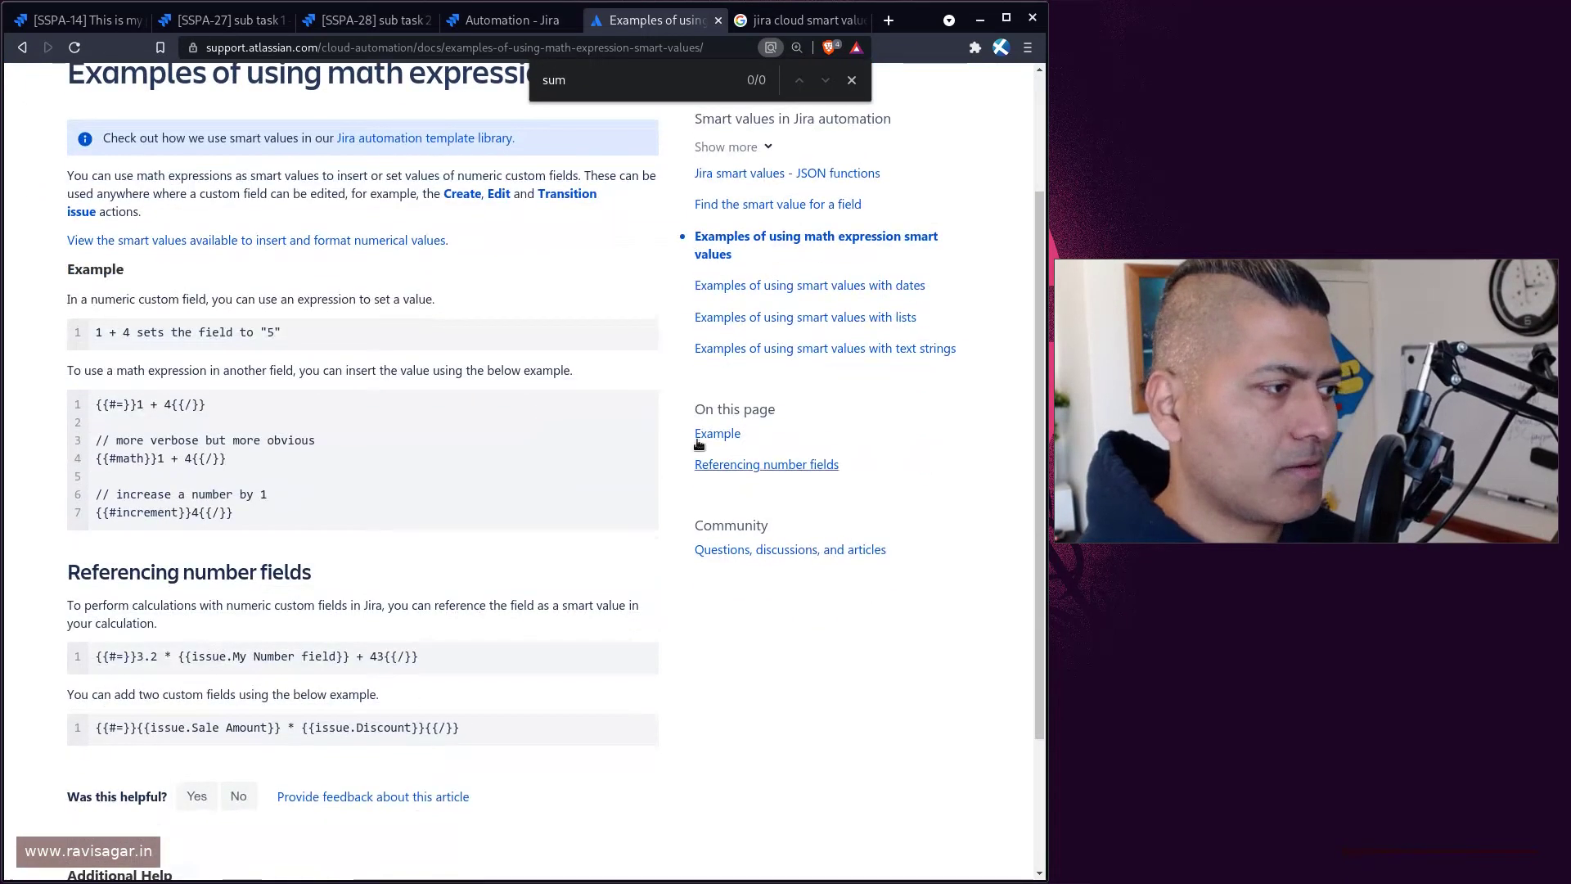
# - Set Story Points in the rule's Edit issue action to {{issue.subtasks.Story Points.sum}}, save the action, and turn on the rule
pyautogui.hotkey('ctrl', 'shift', 'Tab')
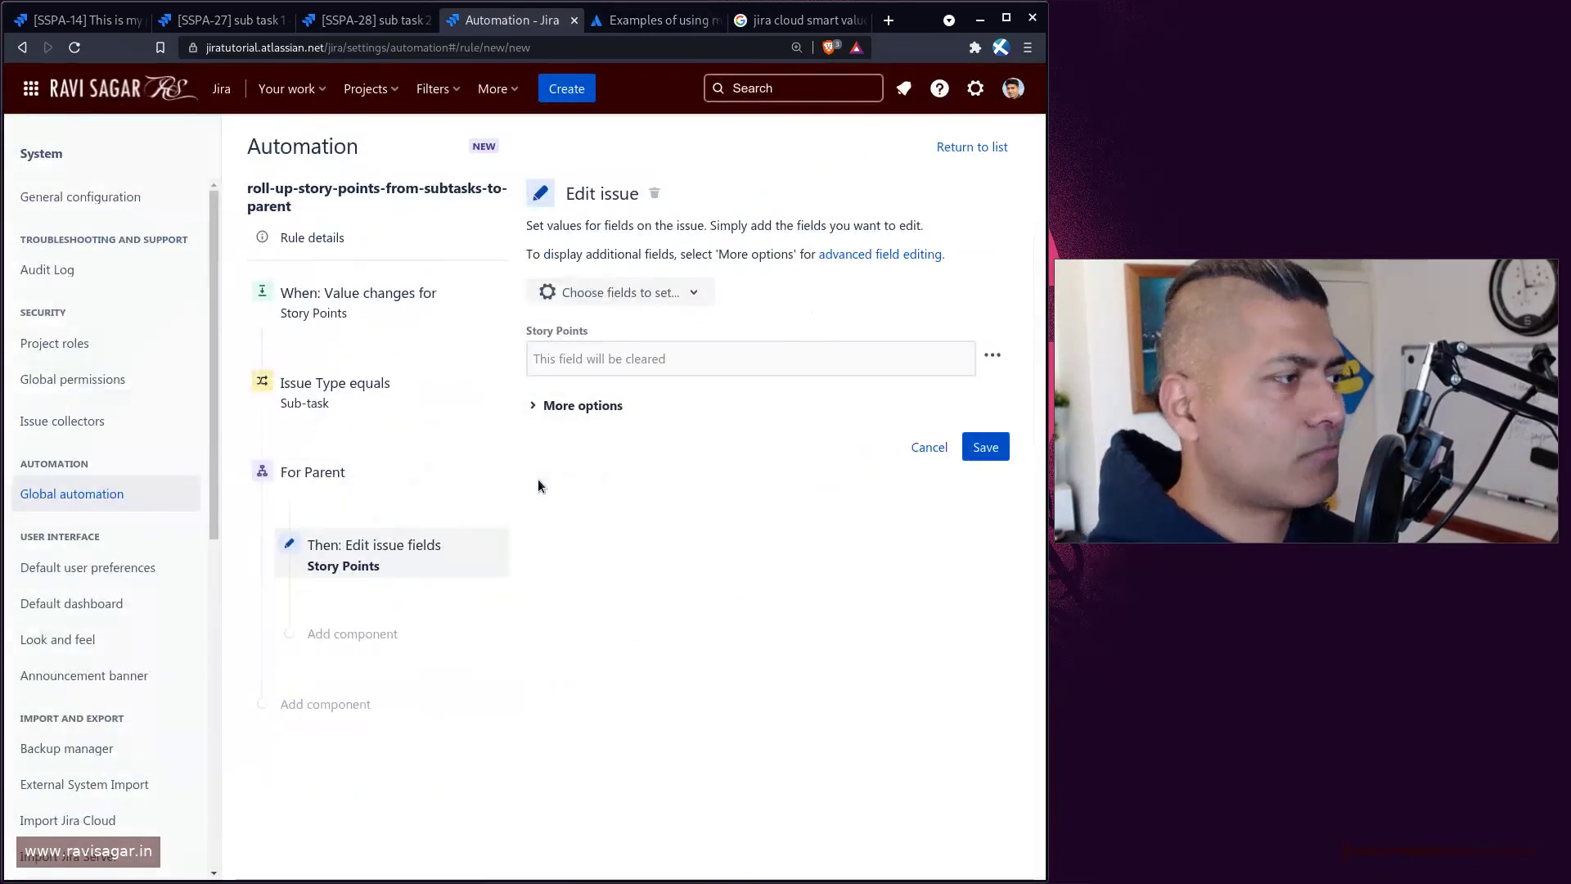
pyautogui.click(596, 360)
pyautogui.write('{{')
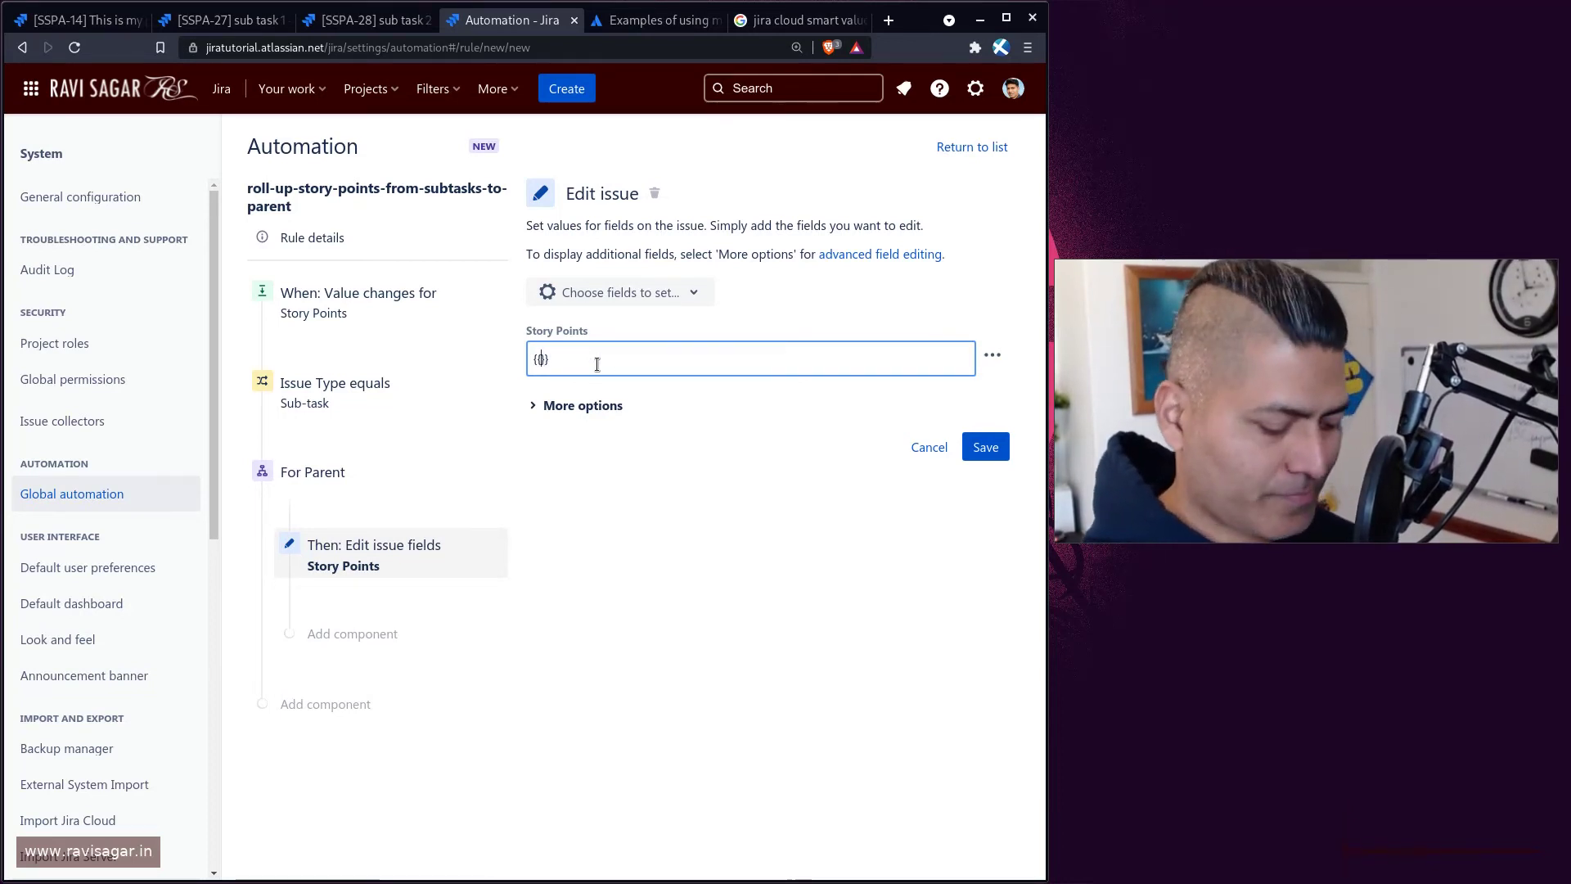
pyautogui.write('issue.sub')
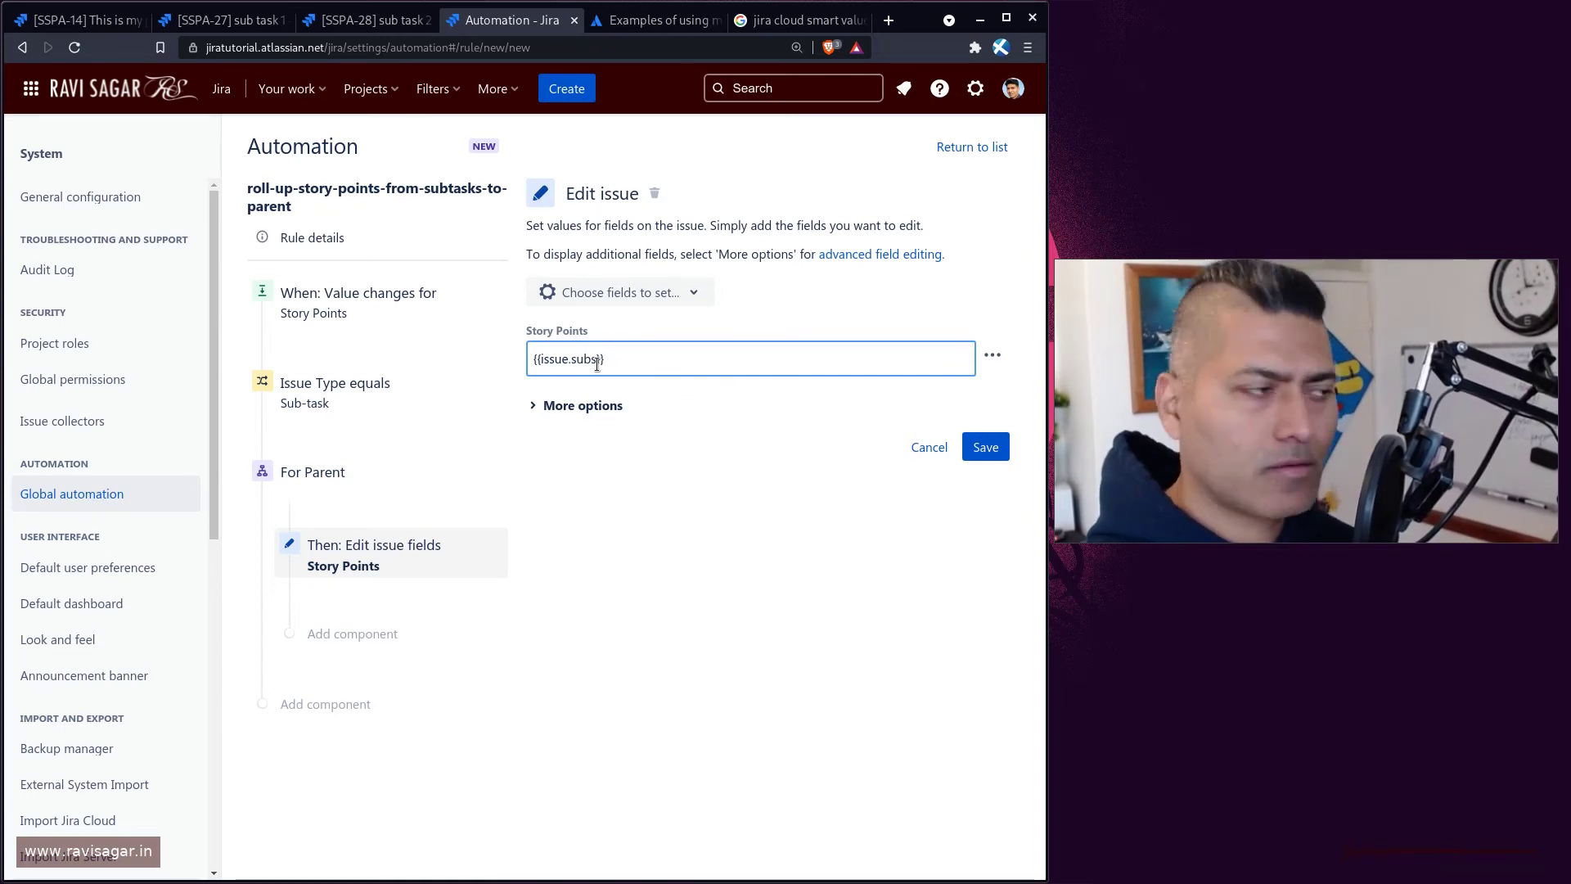
pyautogui.write('tasks')
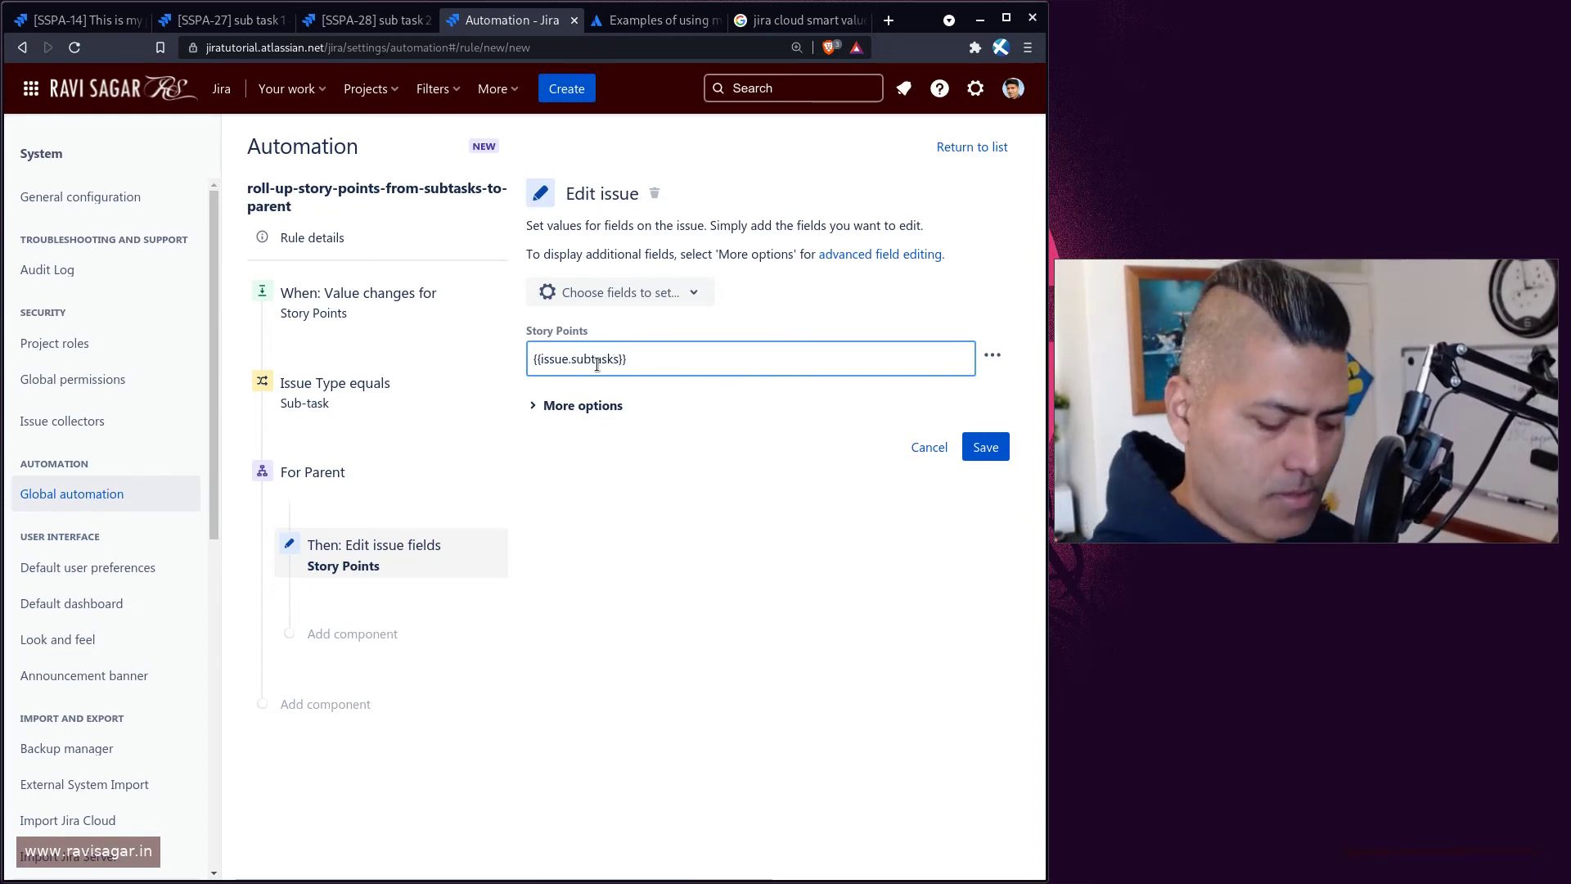
pyautogui.write('.Story P')
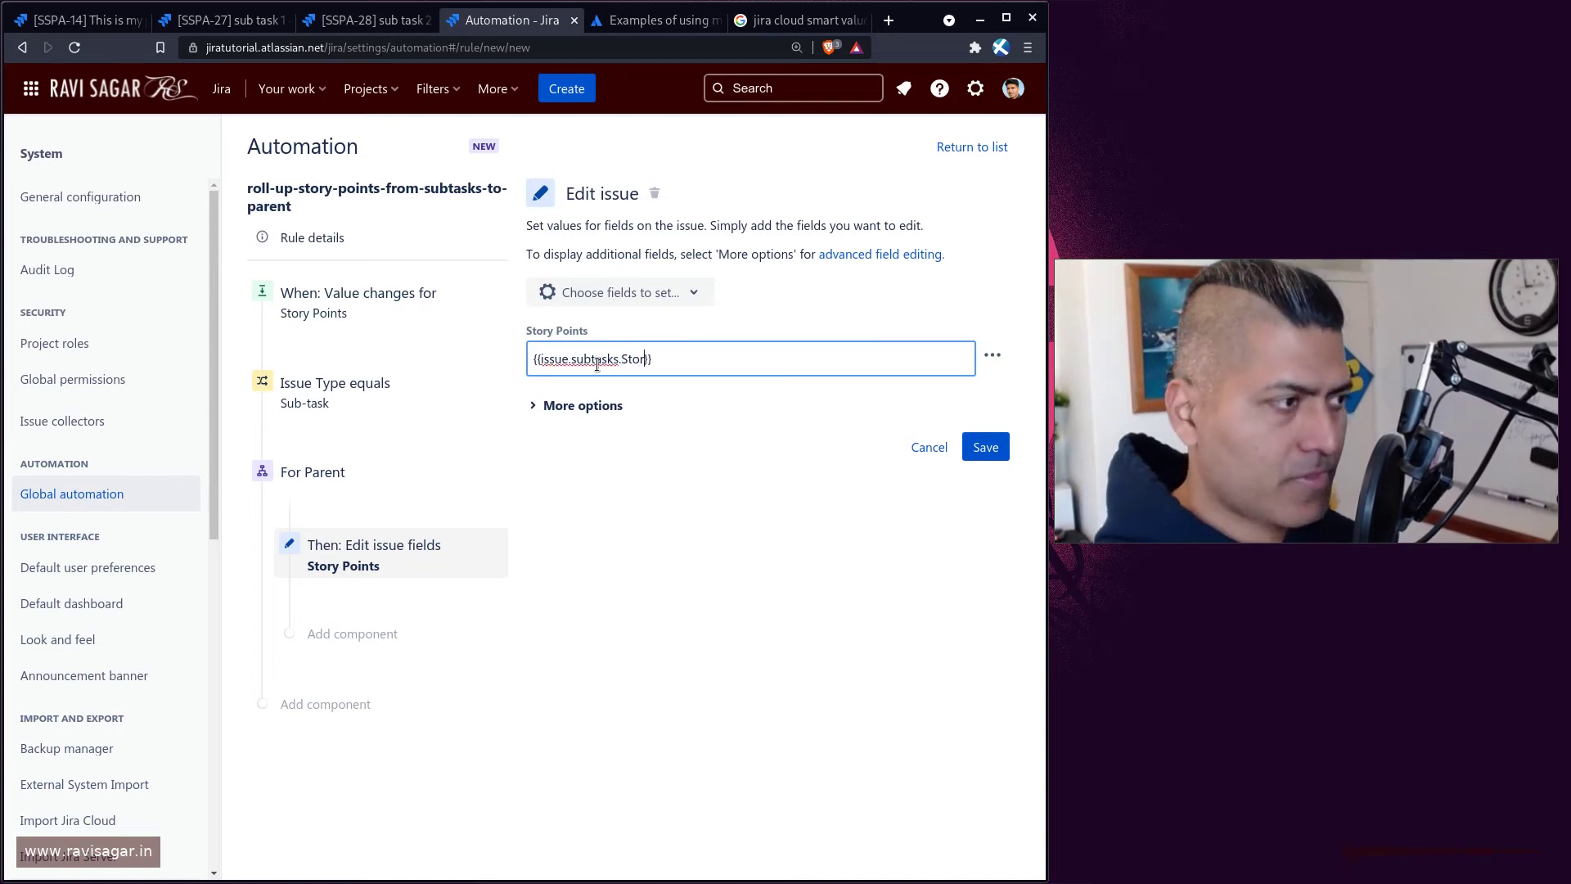
pyautogui.write('oints.su')
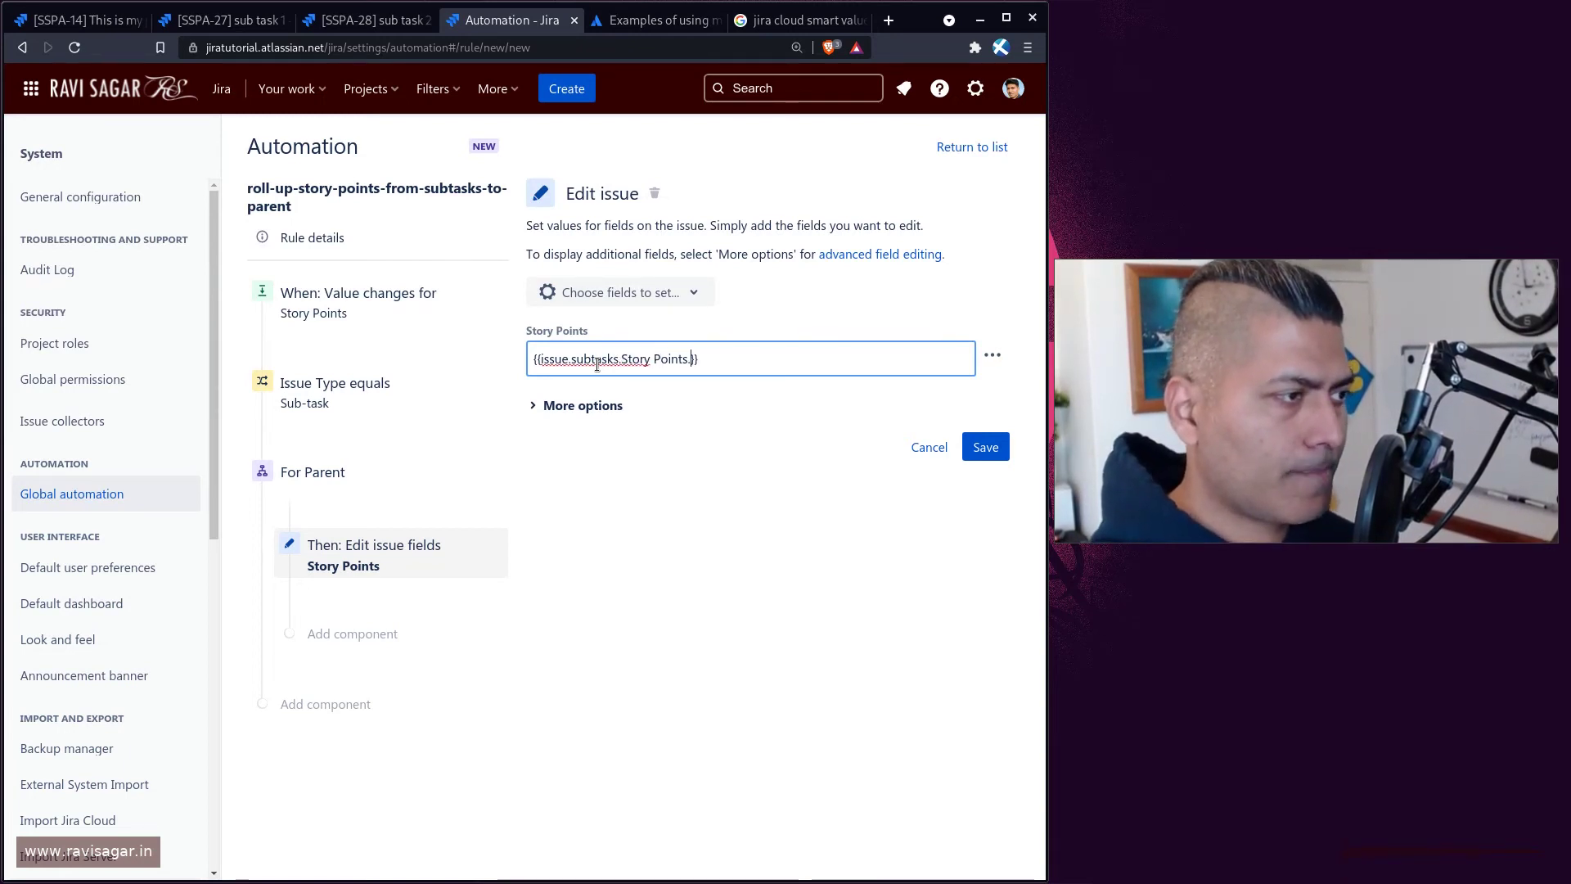
pyautogui.write('m')
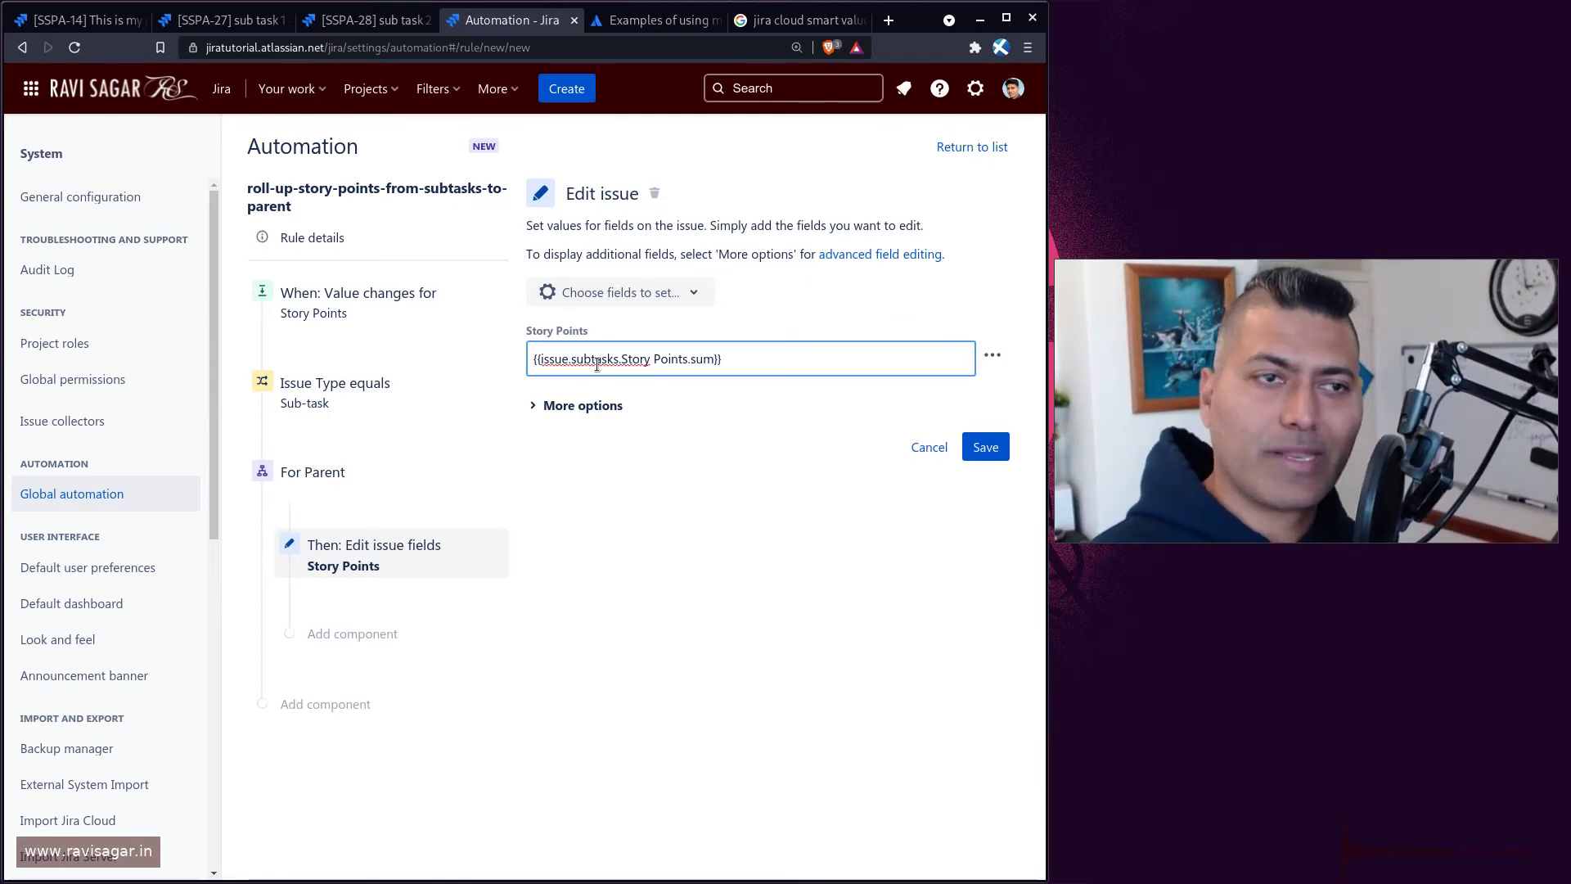
pyautogui.click(986, 448)
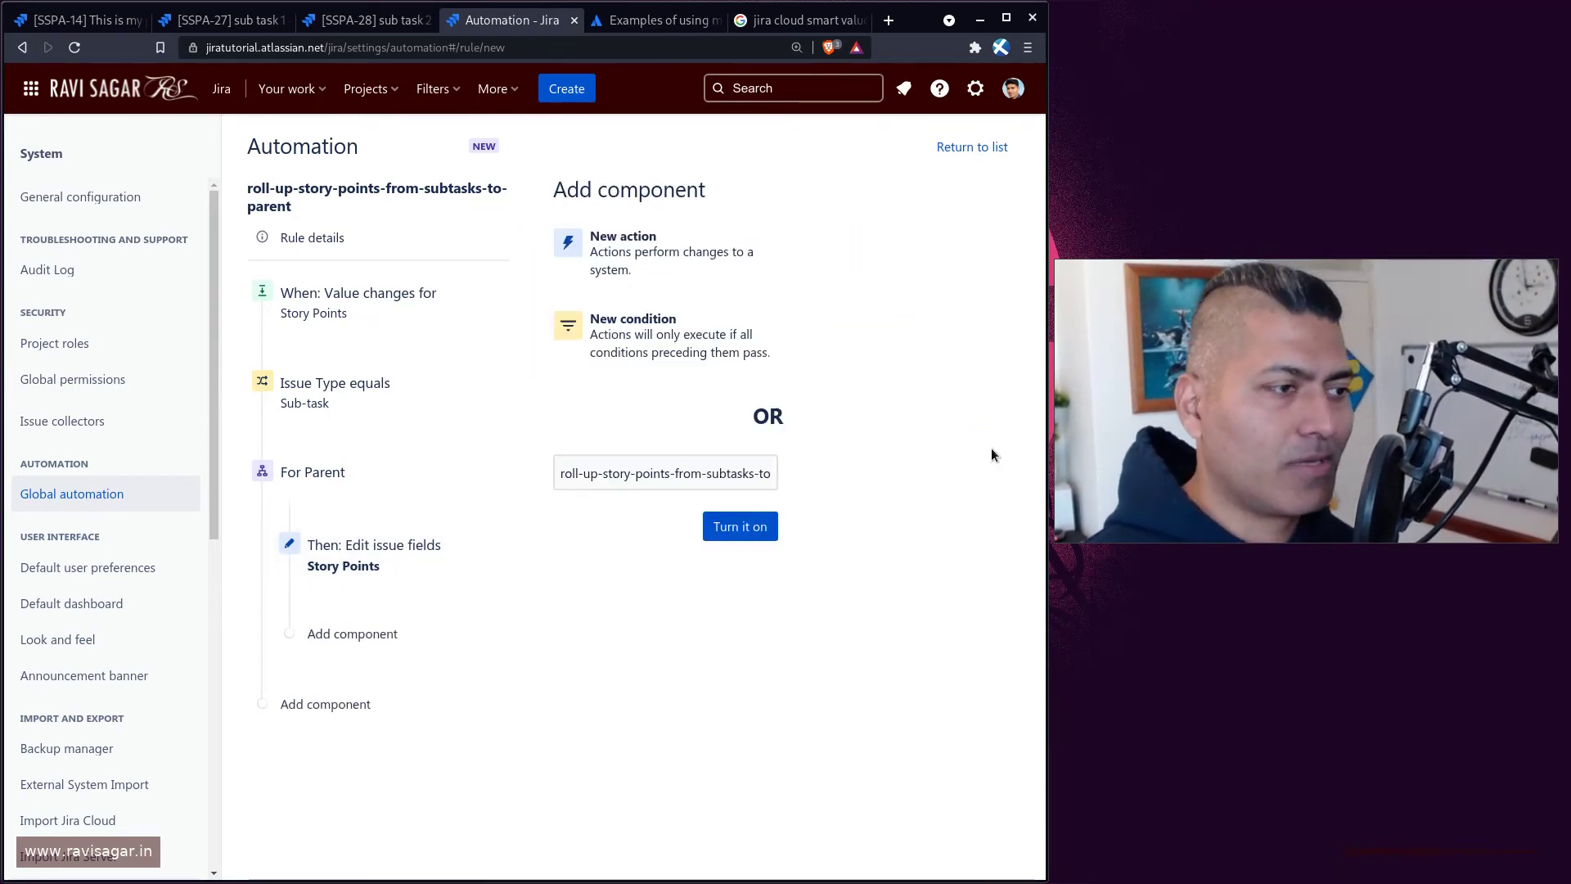
pyautogui.click(751, 528)
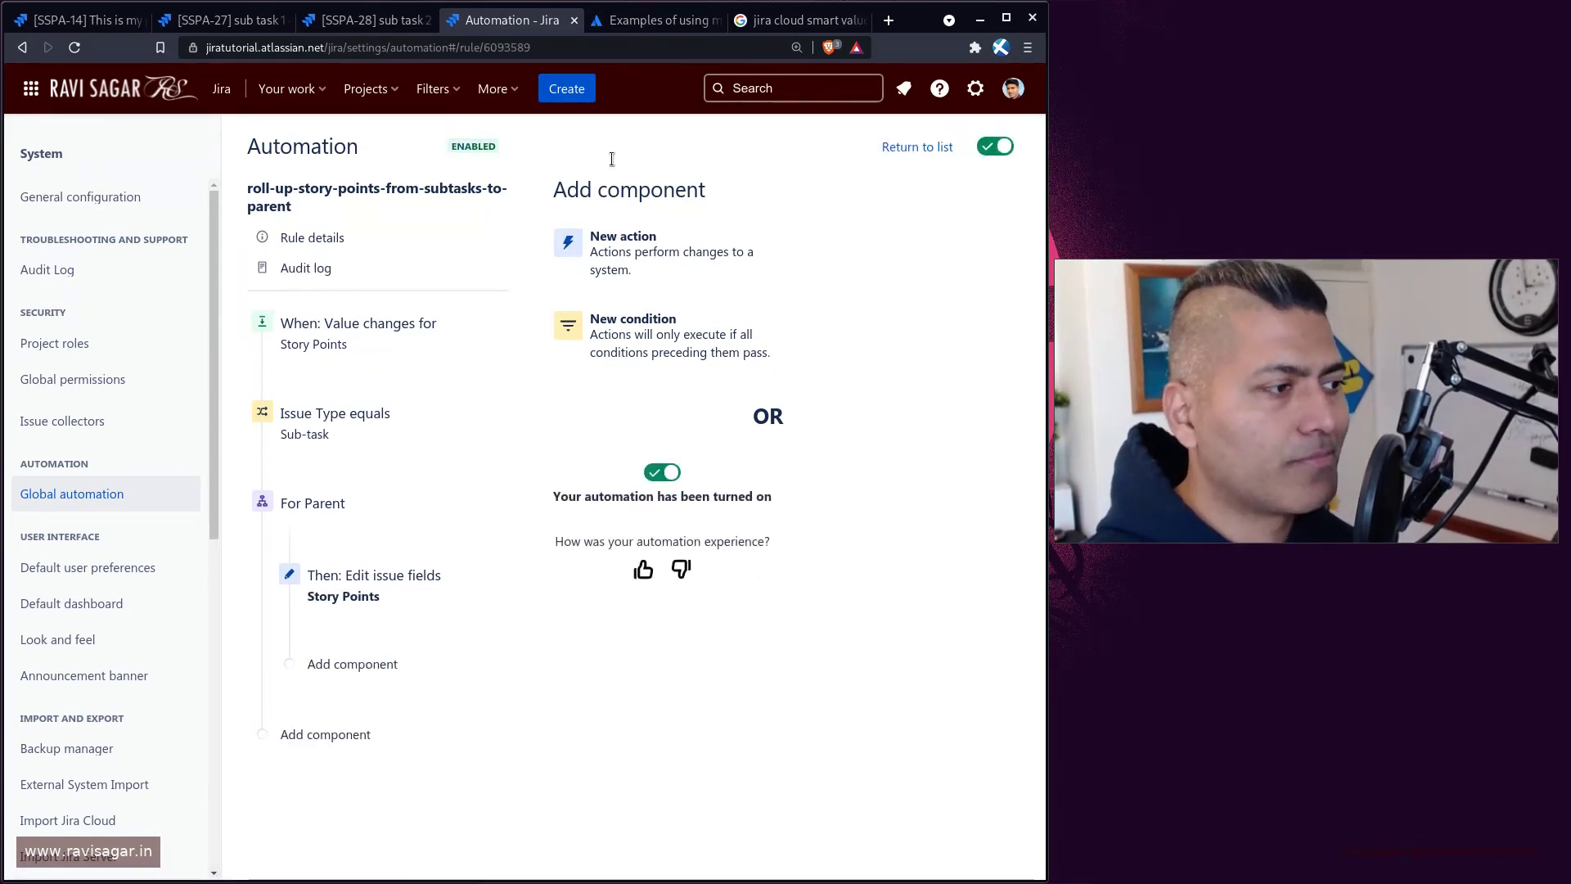
# - Check the Story Points fields on sub task 1, sub task 2 and their parent issue SSPA-14
pyautogui.click(392, 24)
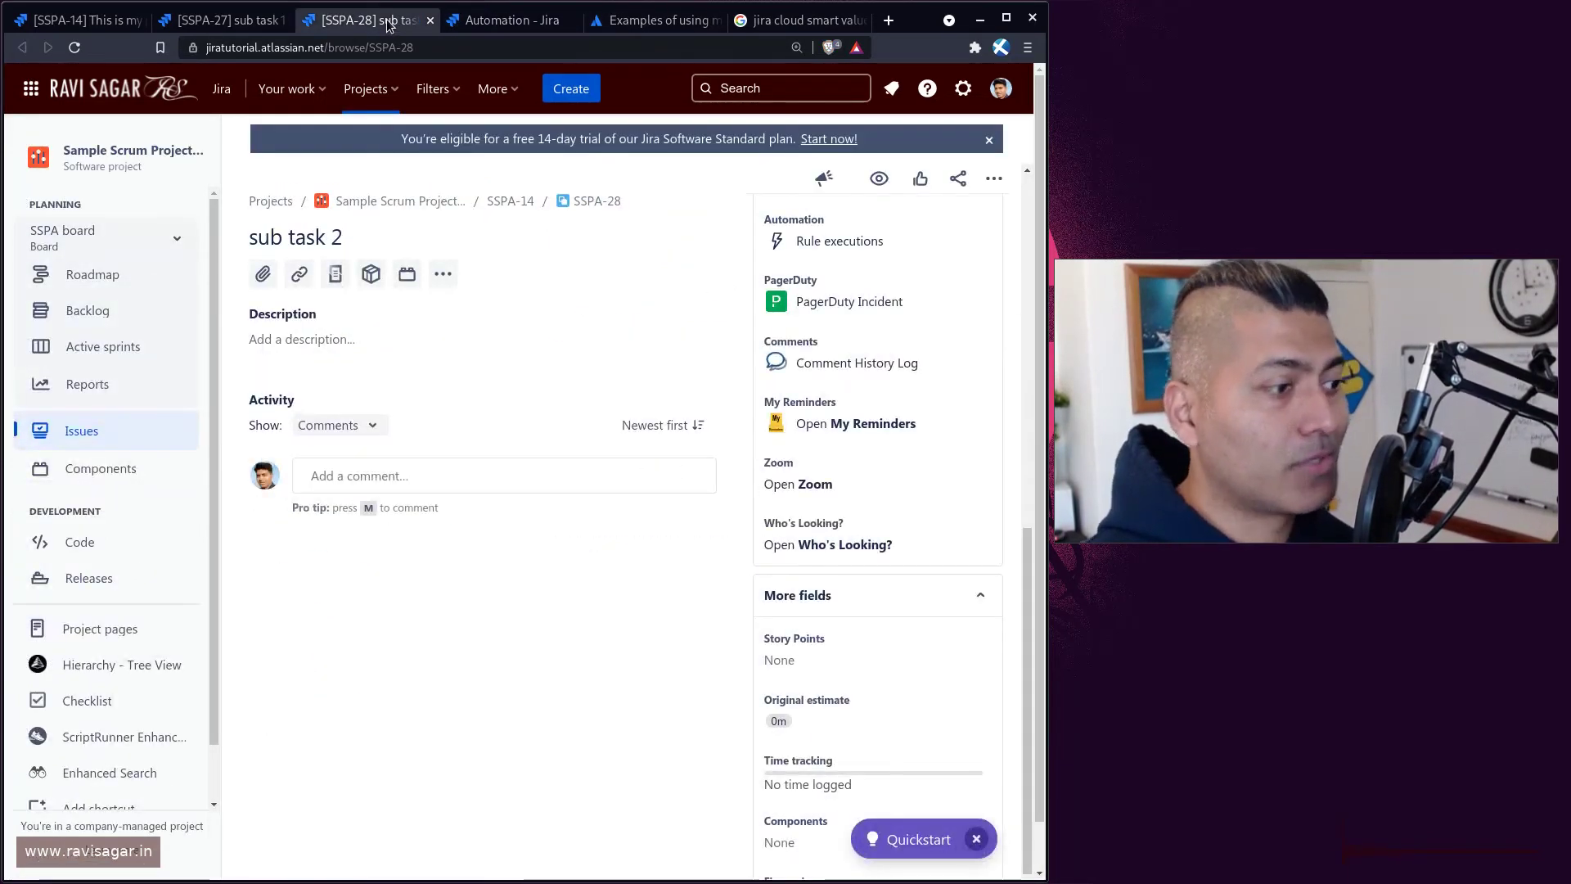
pyautogui.click(245, 20)
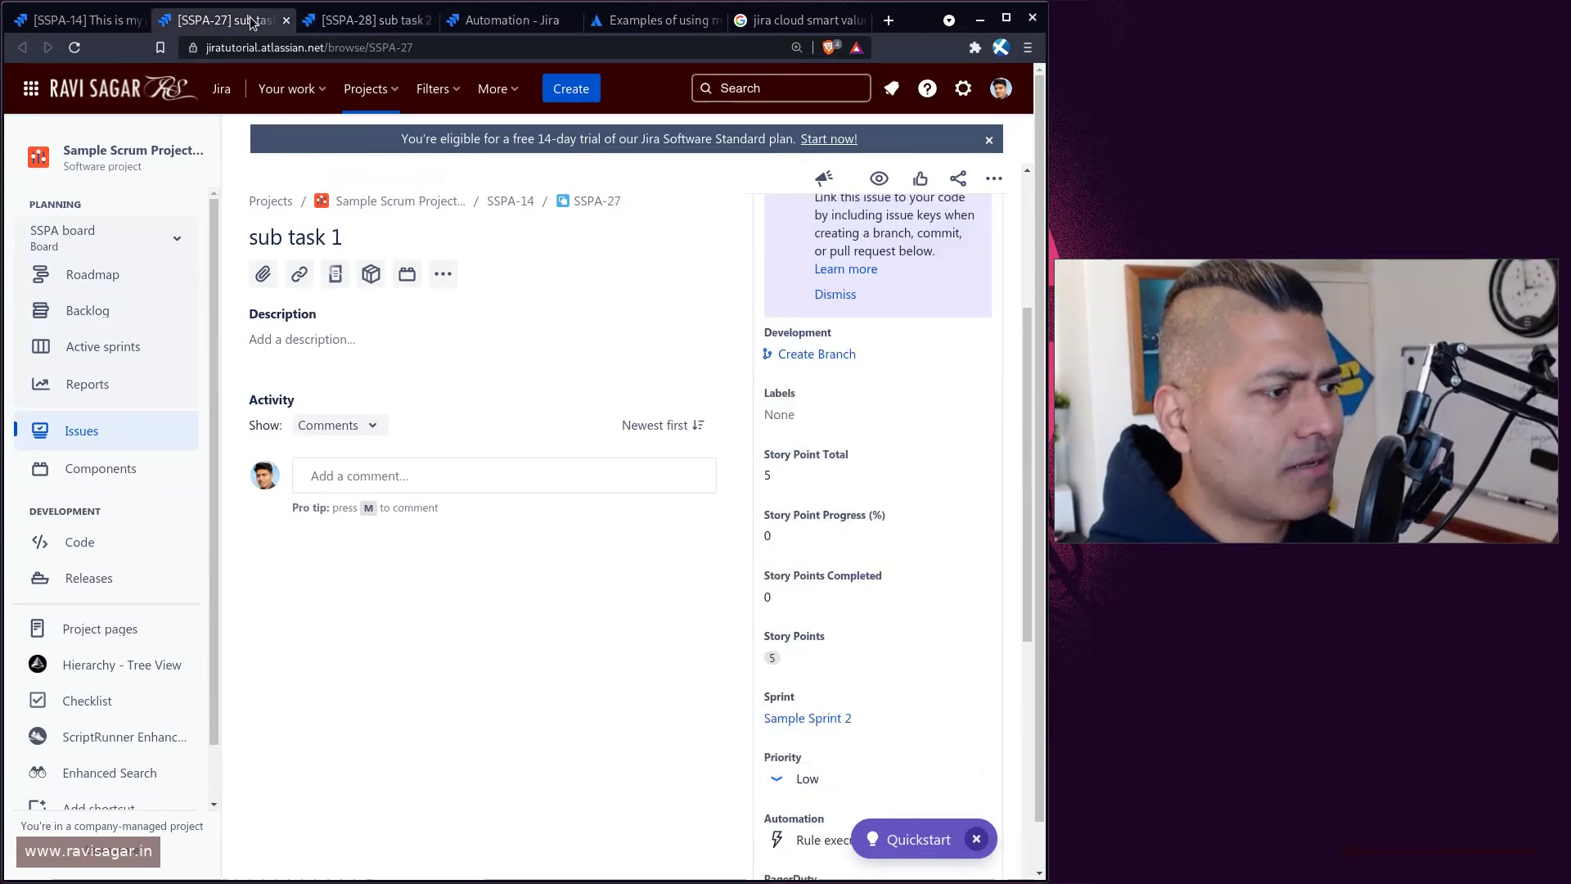
pyautogui.click(81, 20)
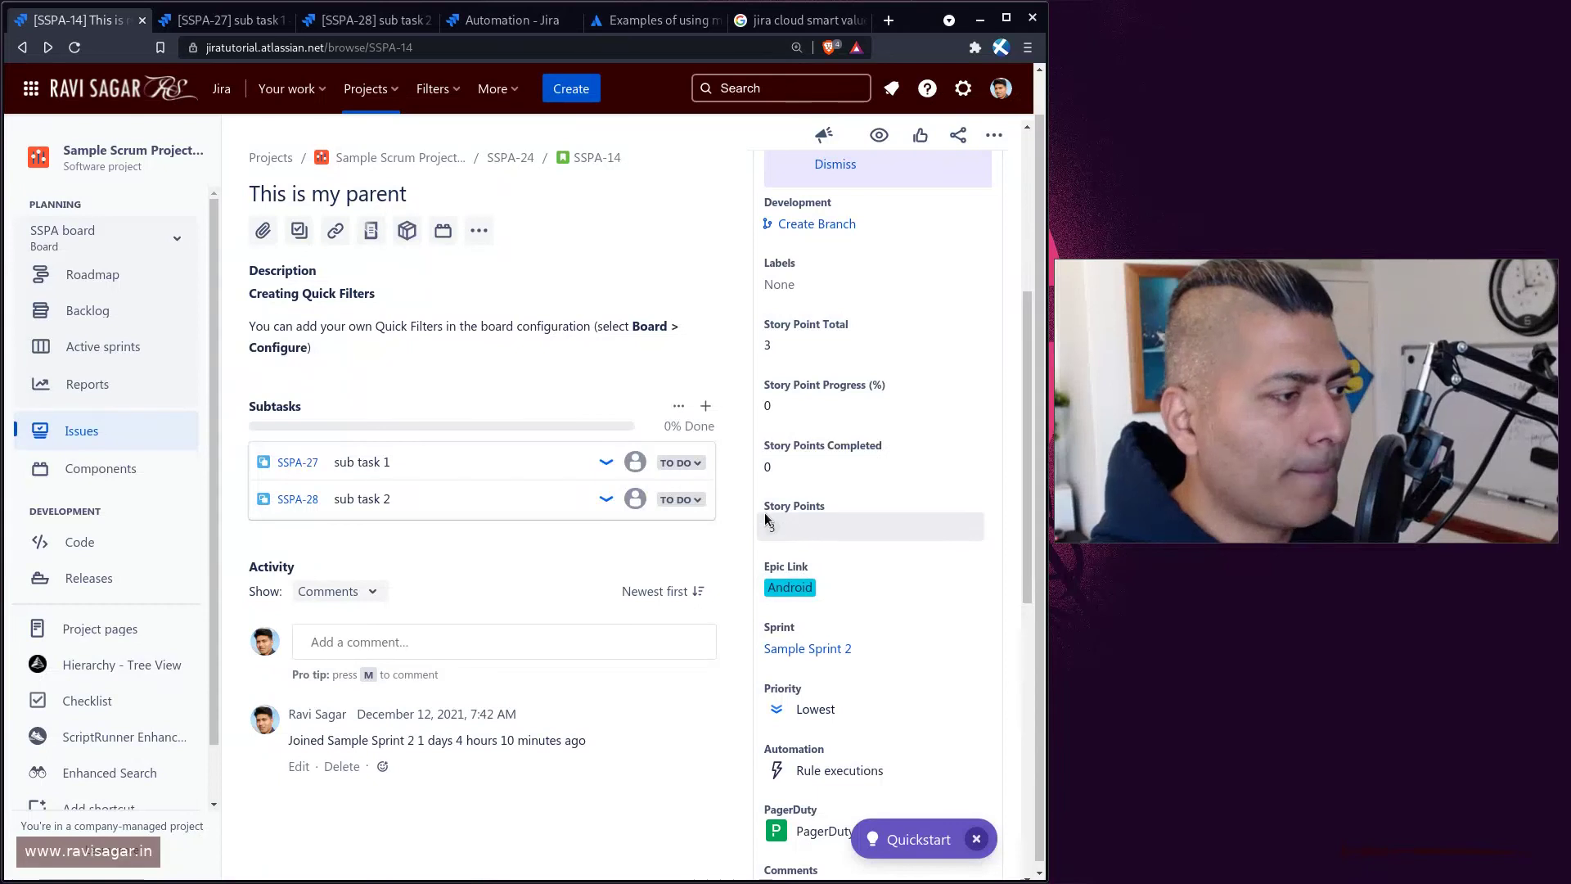
pyautogui.click(239, 21)
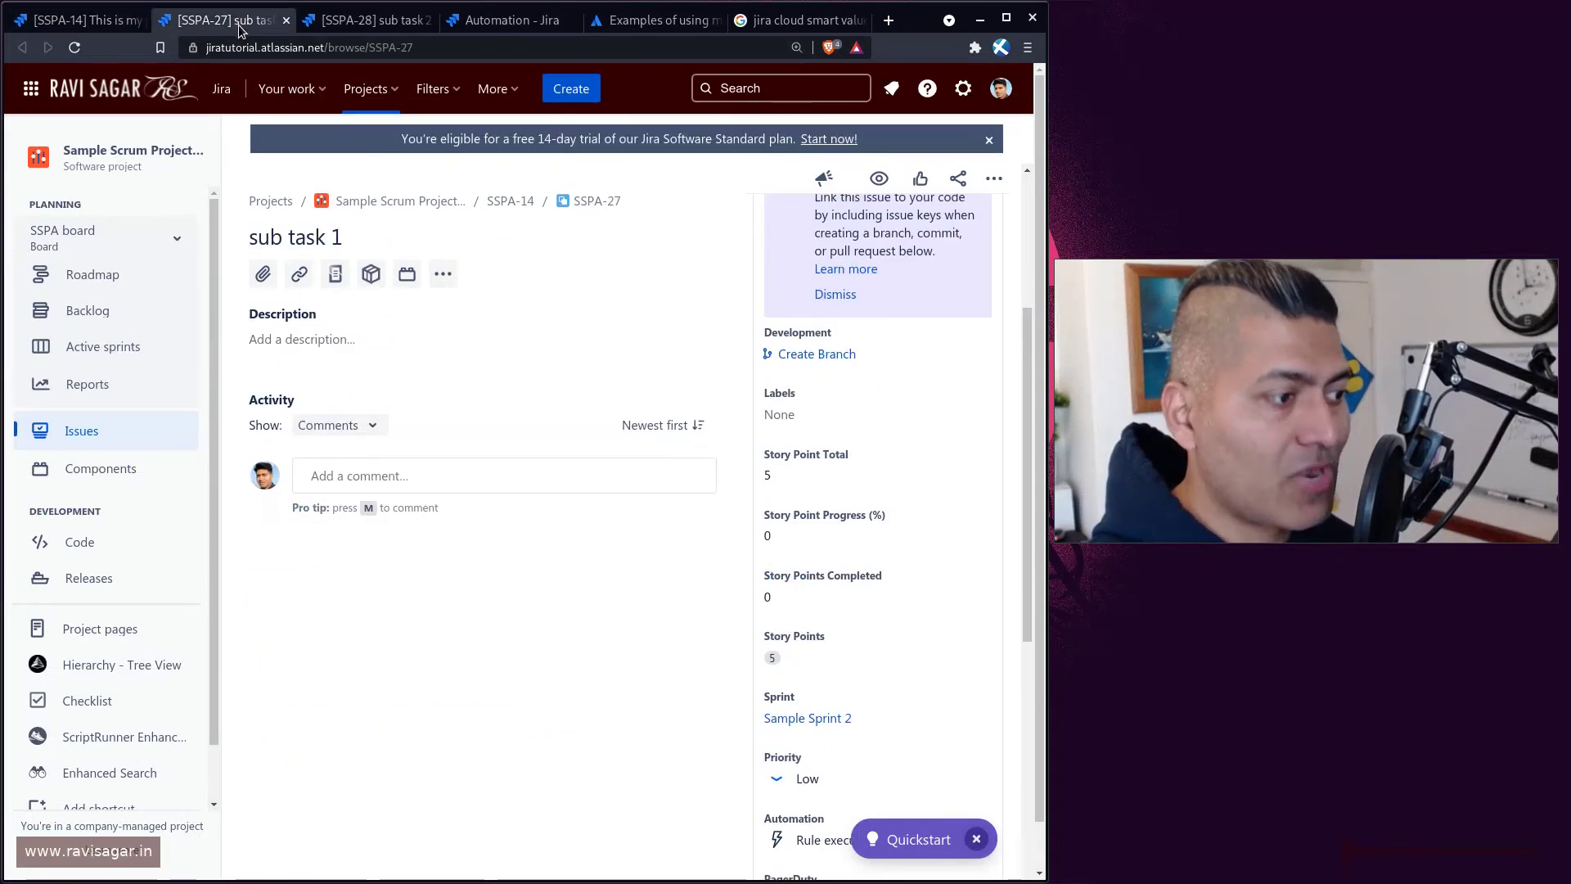
pyautogui.scroll(-1, 665, 463)
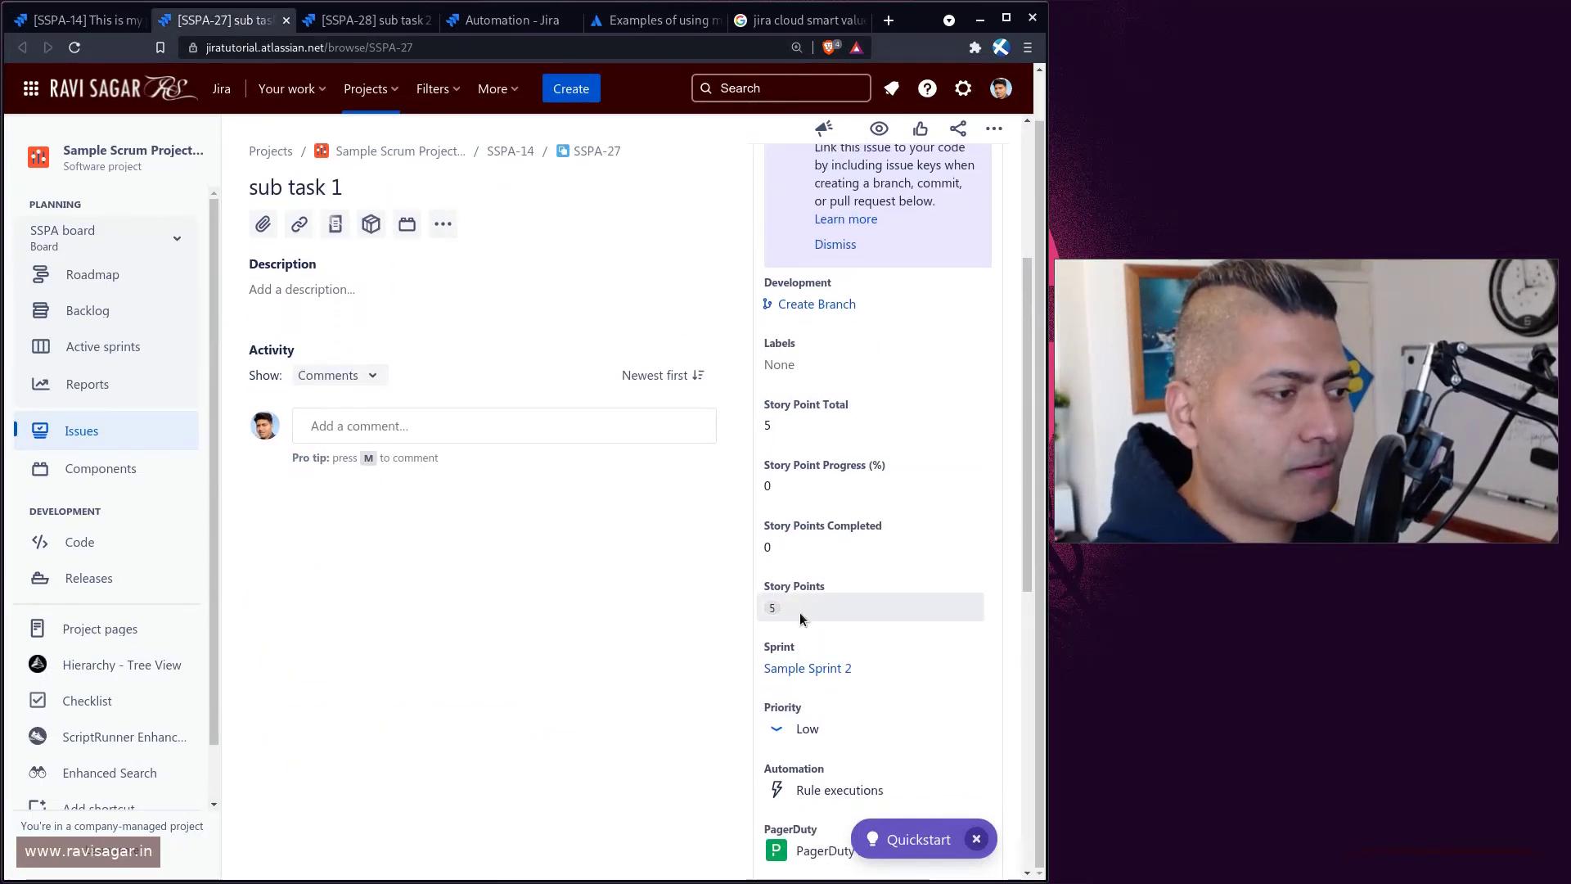
pyautogui.click(381, 24)
pyautogui.scroll(-2, 807, 741)
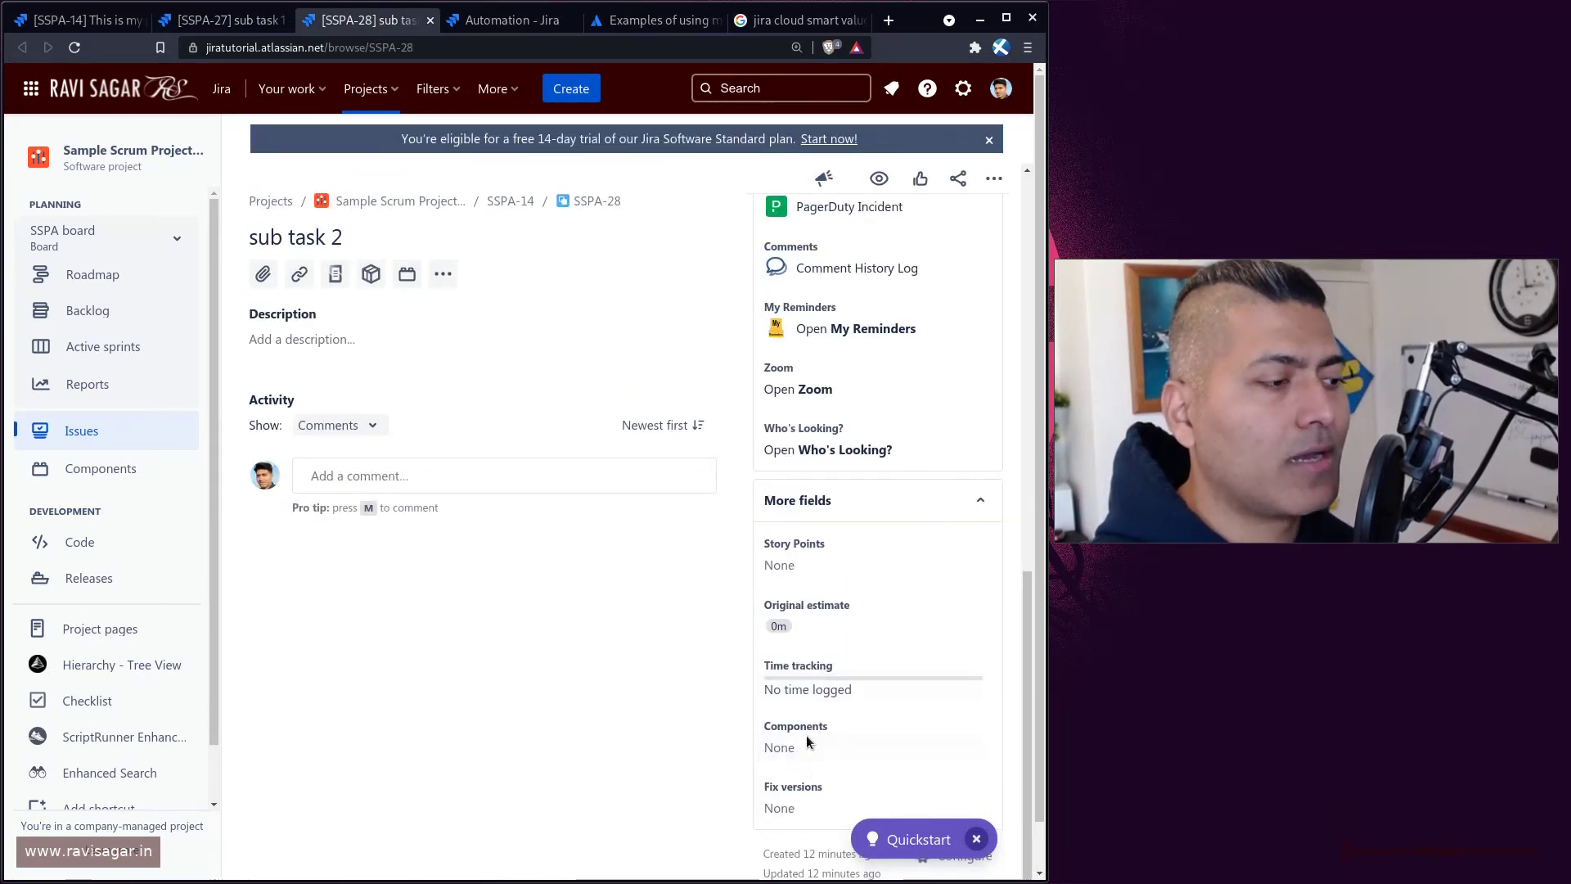
# - Set the Story Points of sub task 2 (SSPA-28) to 14
pyautogui.click(827, 565)
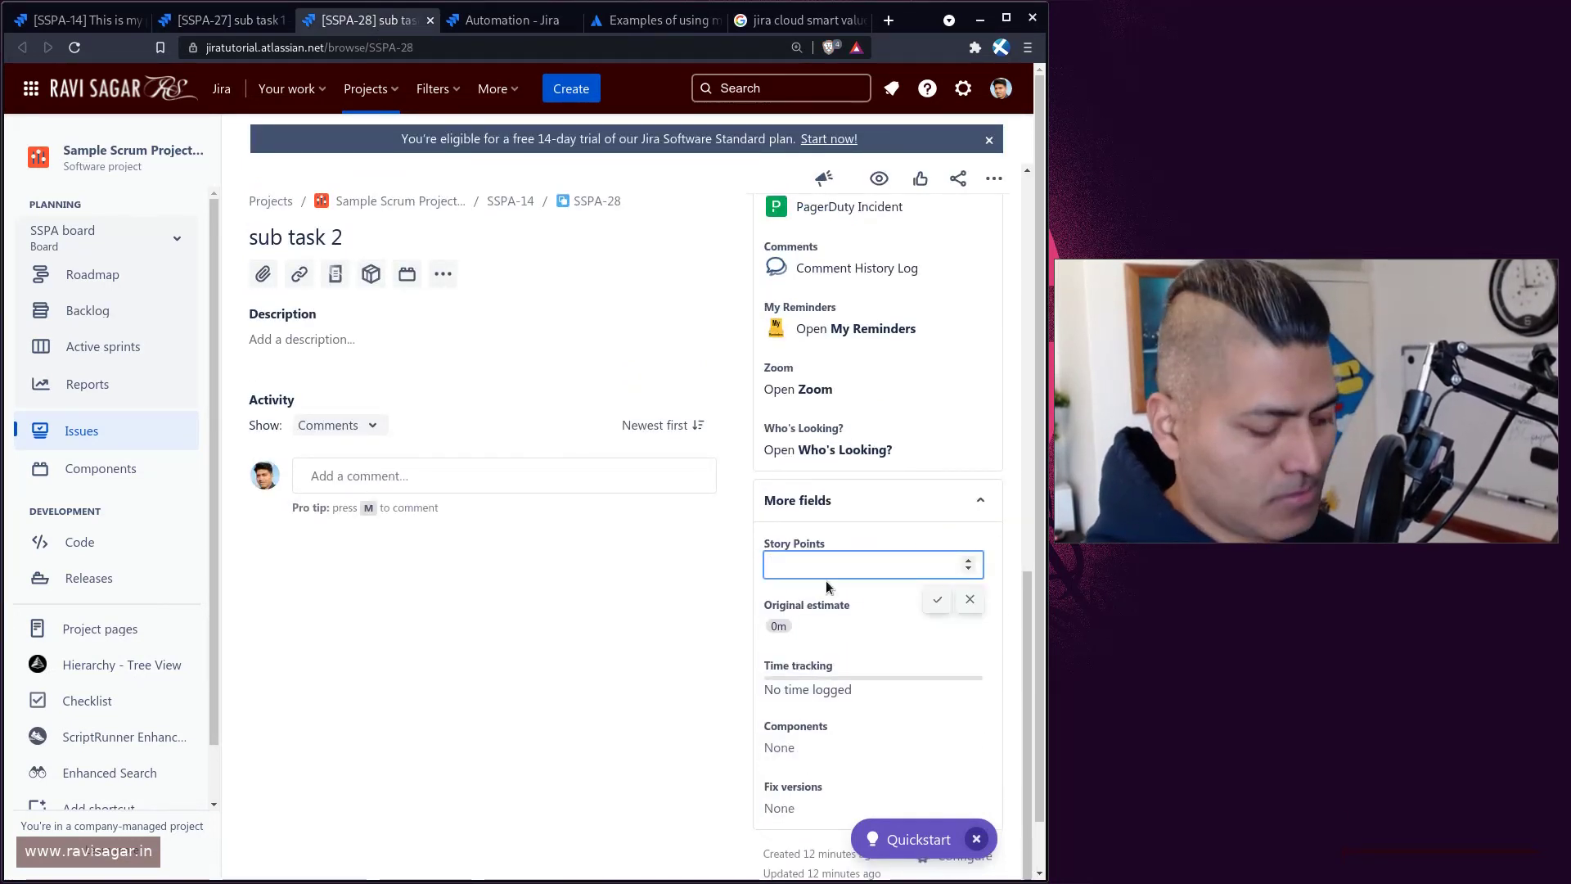
pyautogui.write('14')
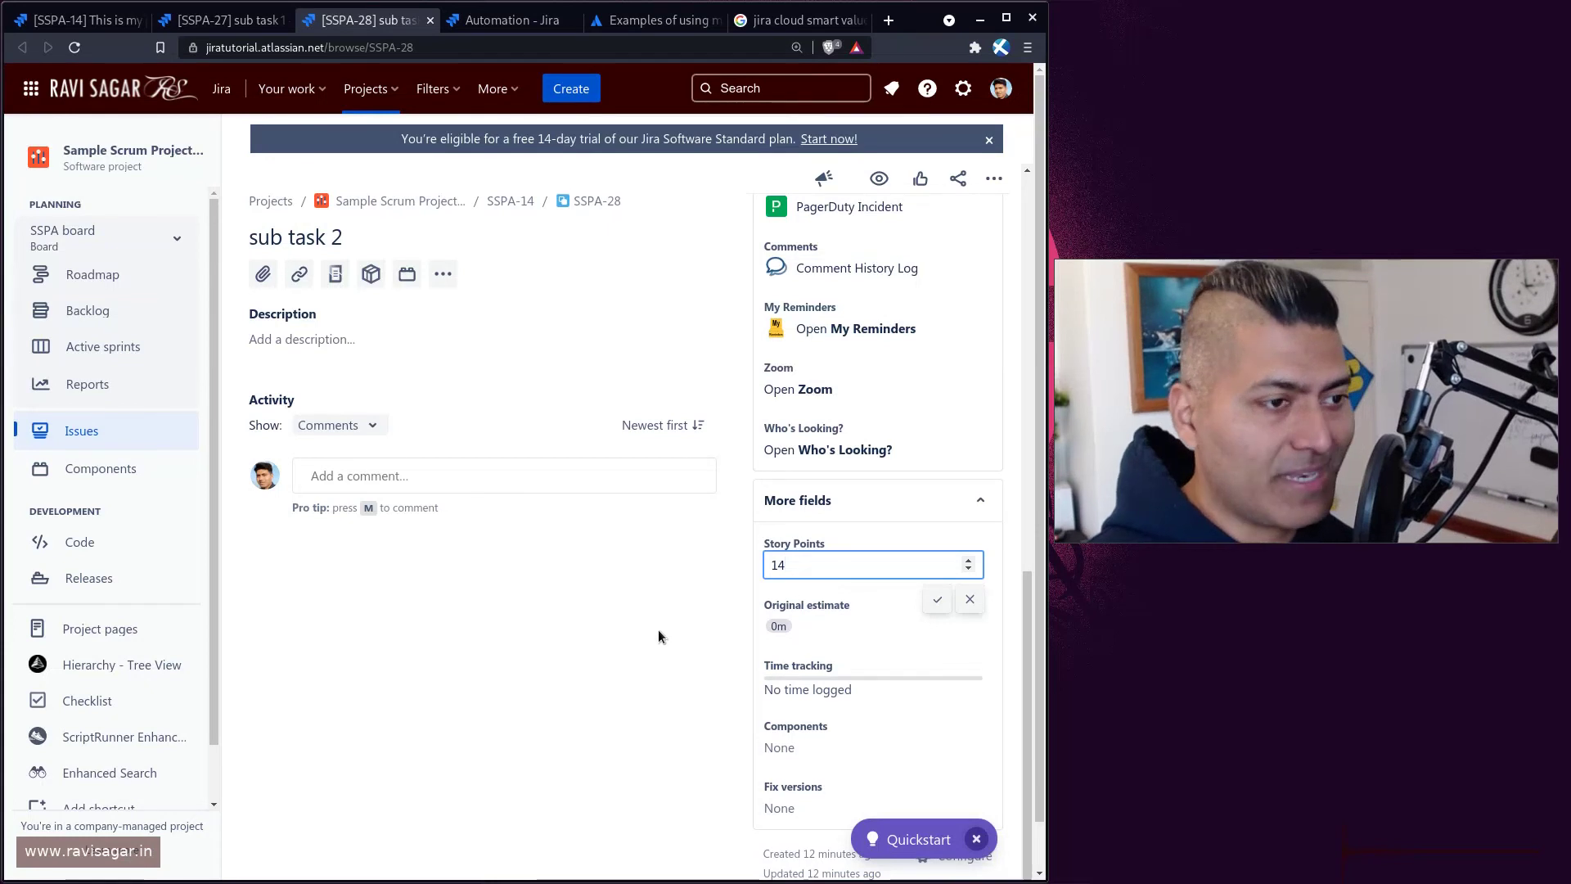
pyautogui.press('Return')
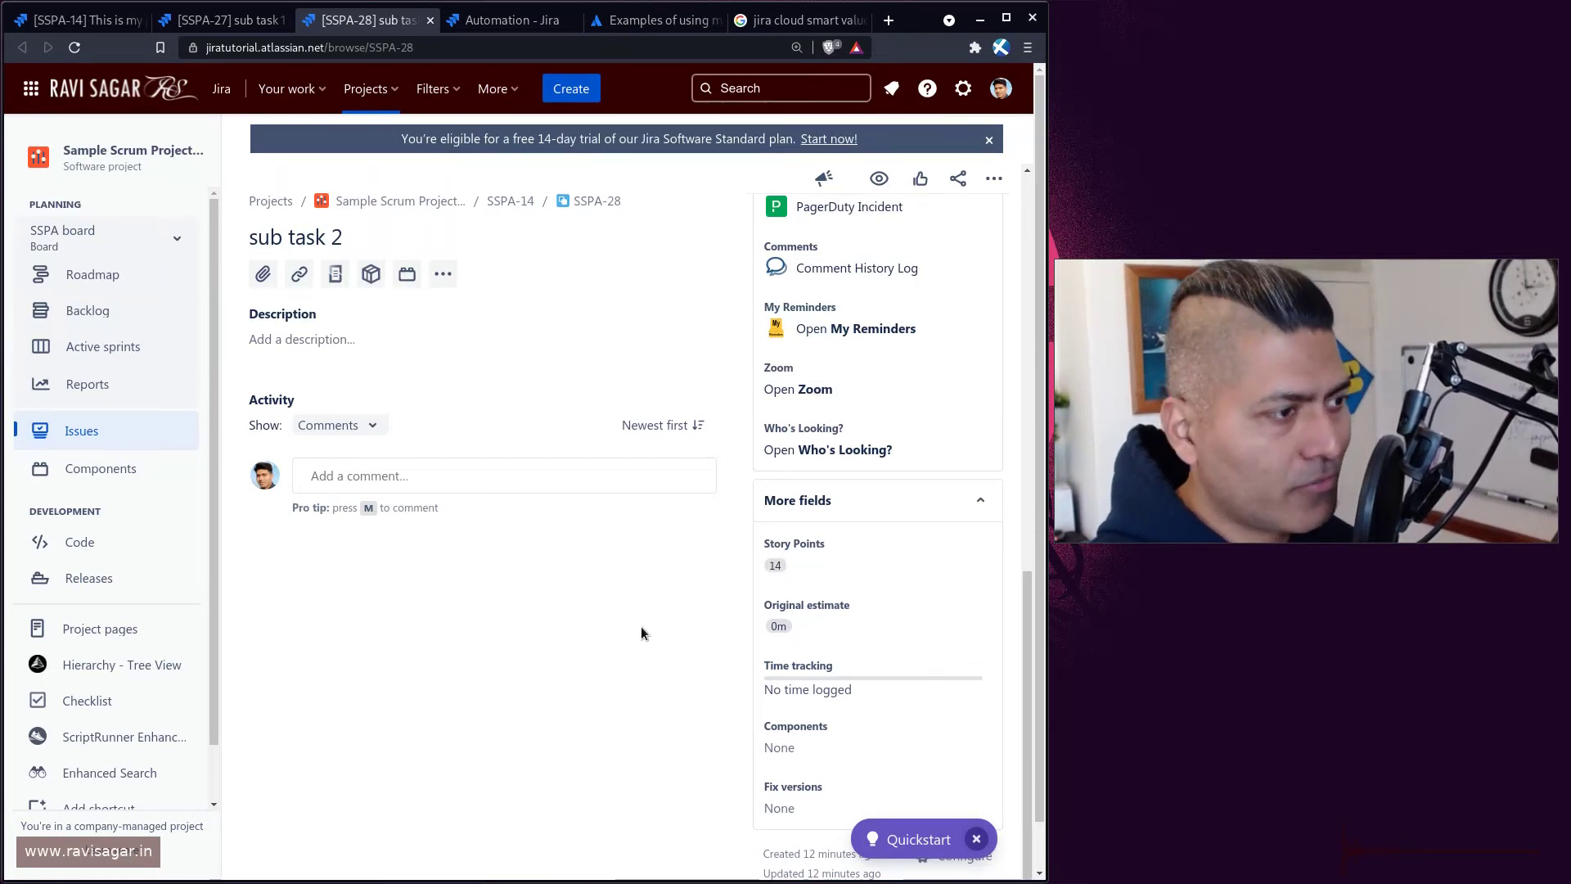
# - Review the latest run's details in the roll-up rule's refreshed audit log, and check Story Points on the reloaded parent issue SSPA-14
pyautogui.click(491, 20)
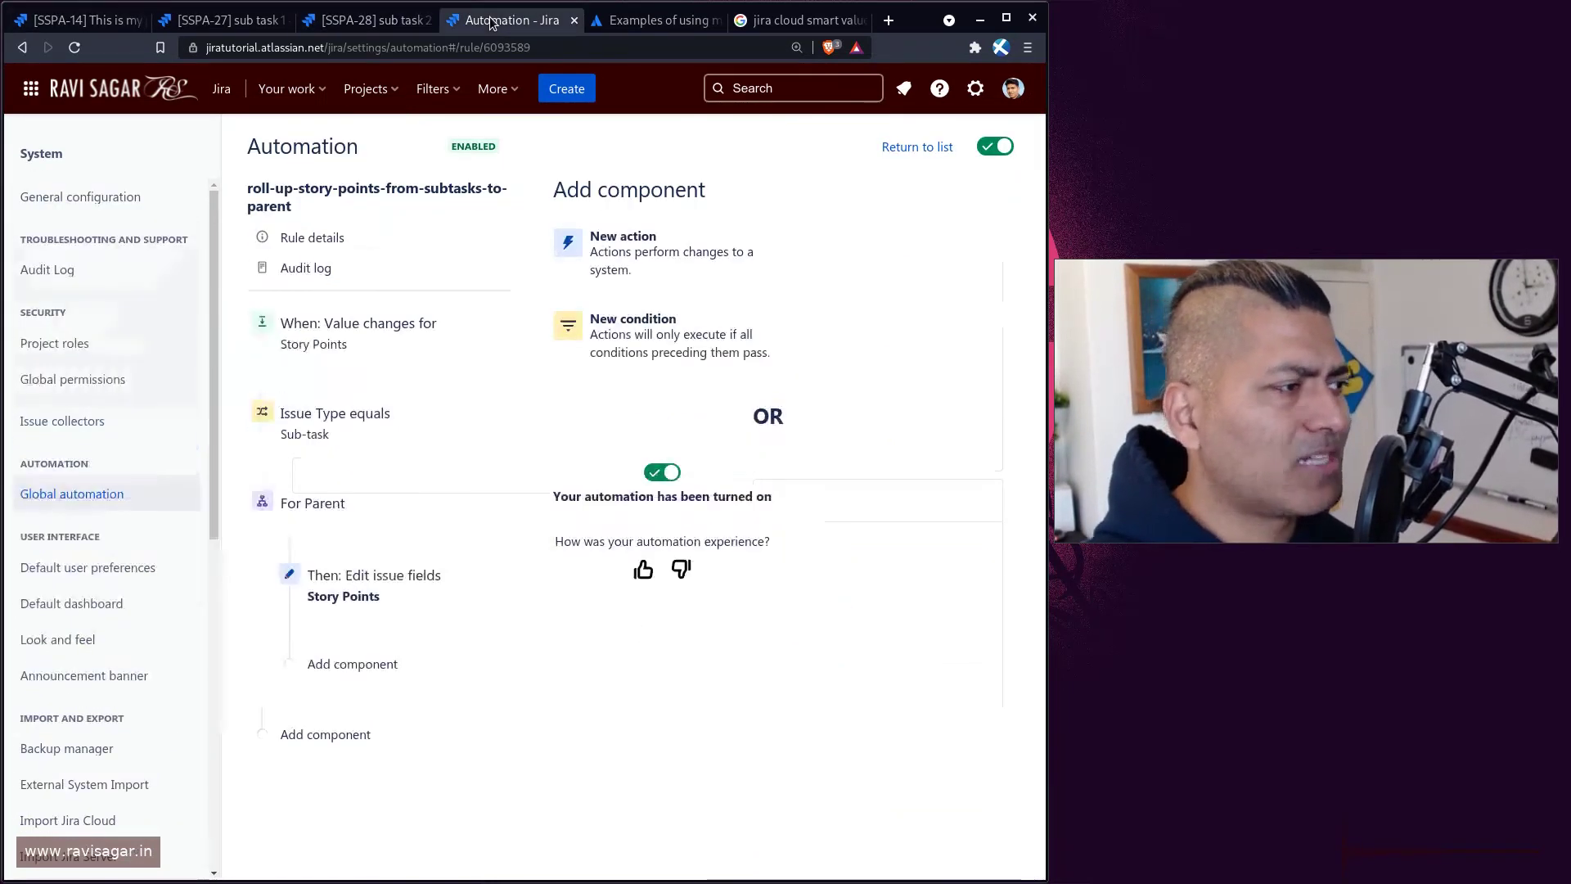
pyautogui.click(296, 267)
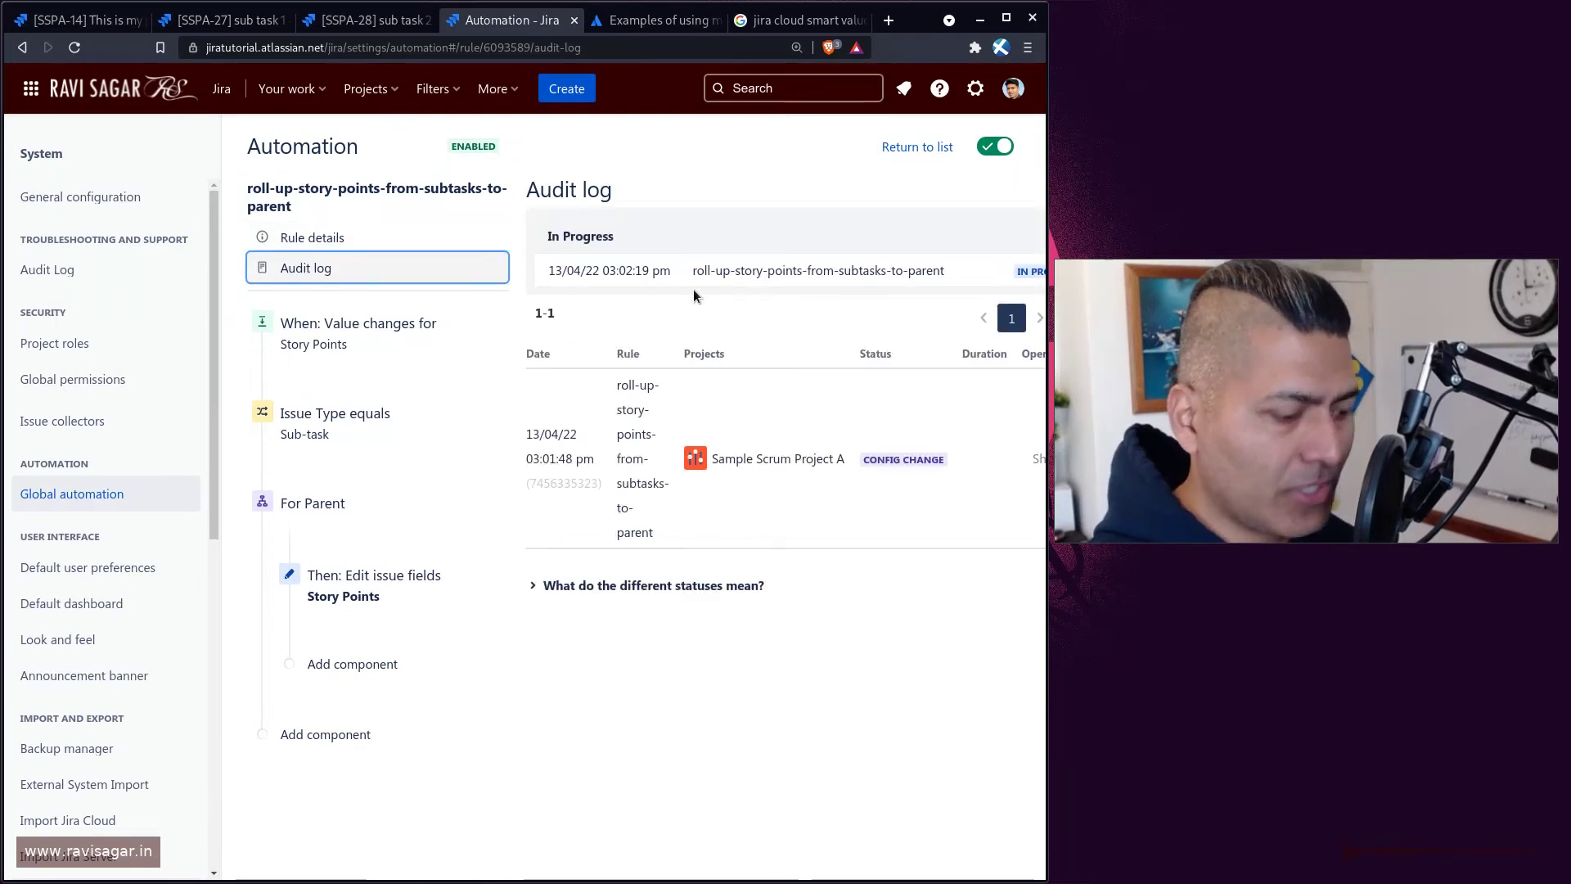
pyautogui.press('[')
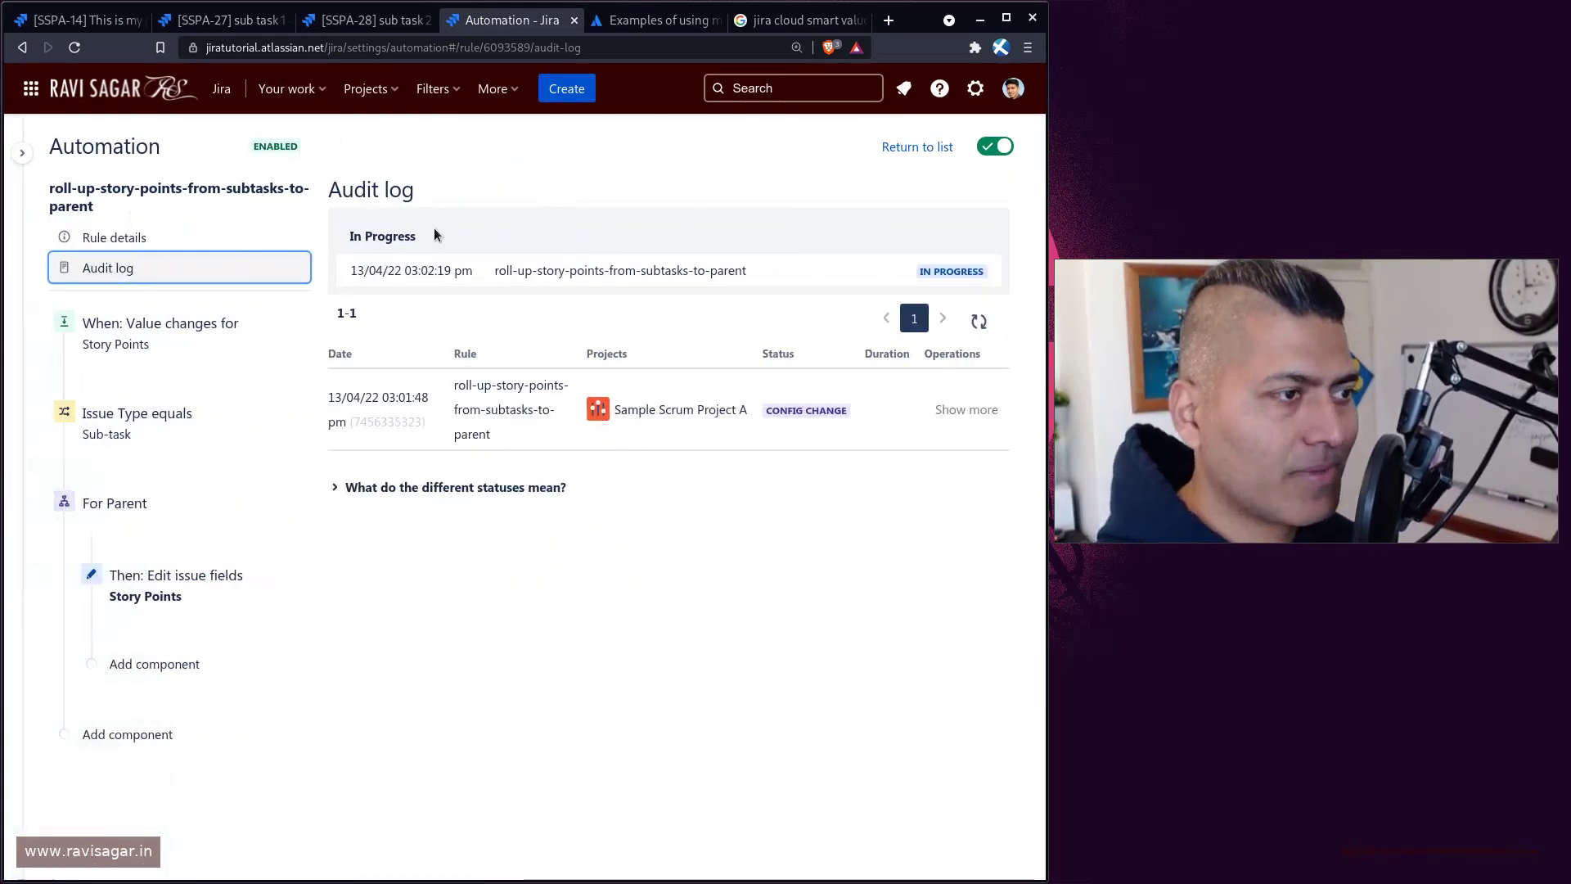
pyautogui.click(983, 327)
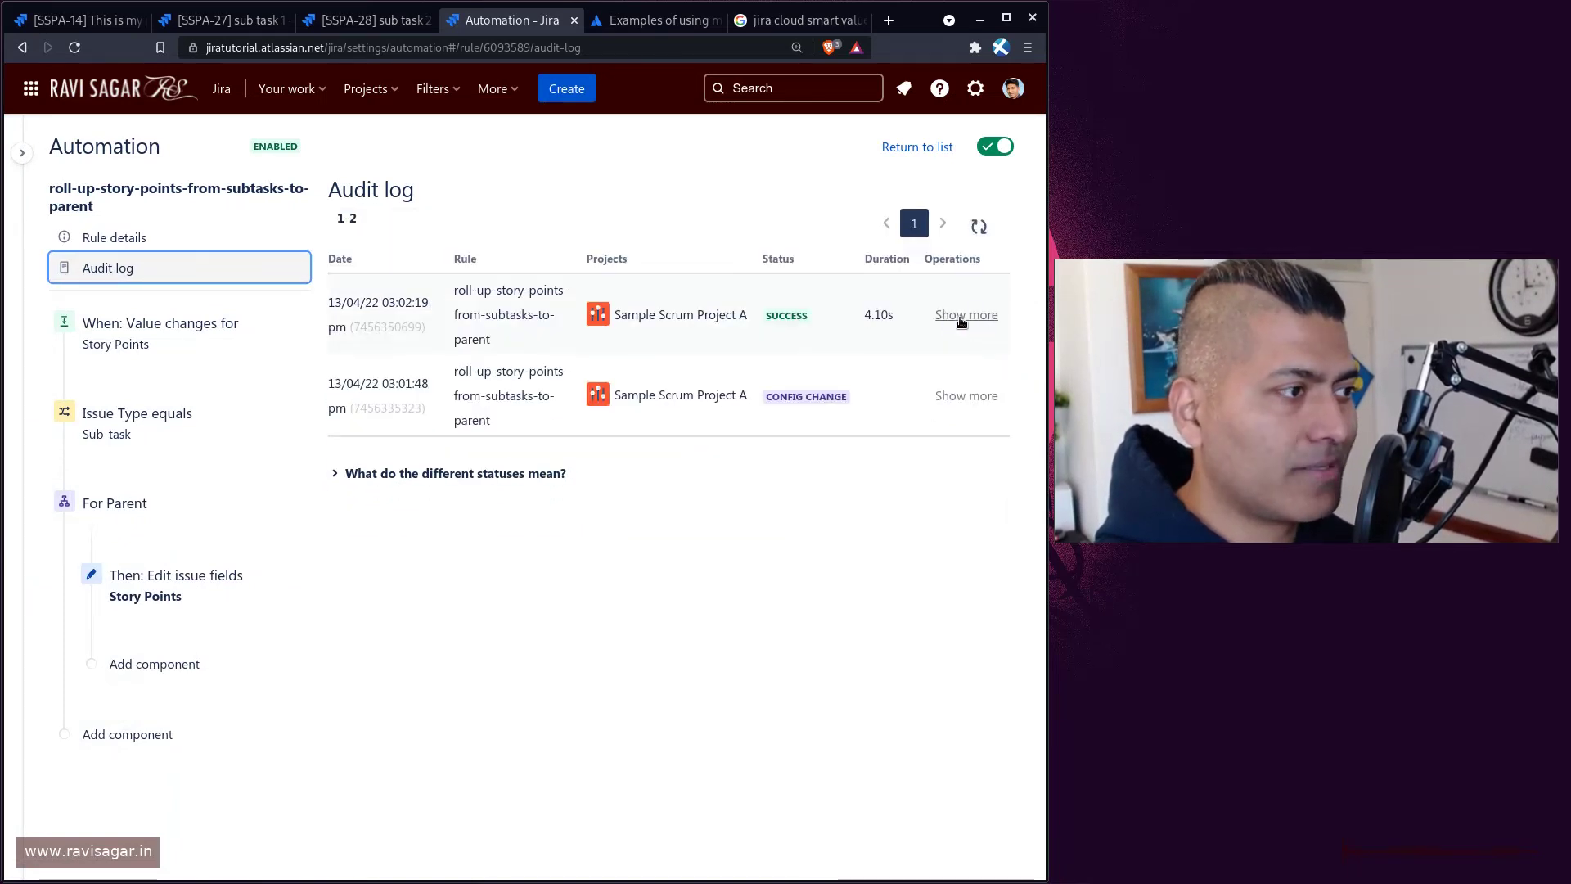
pyautogui.click(963, 316)
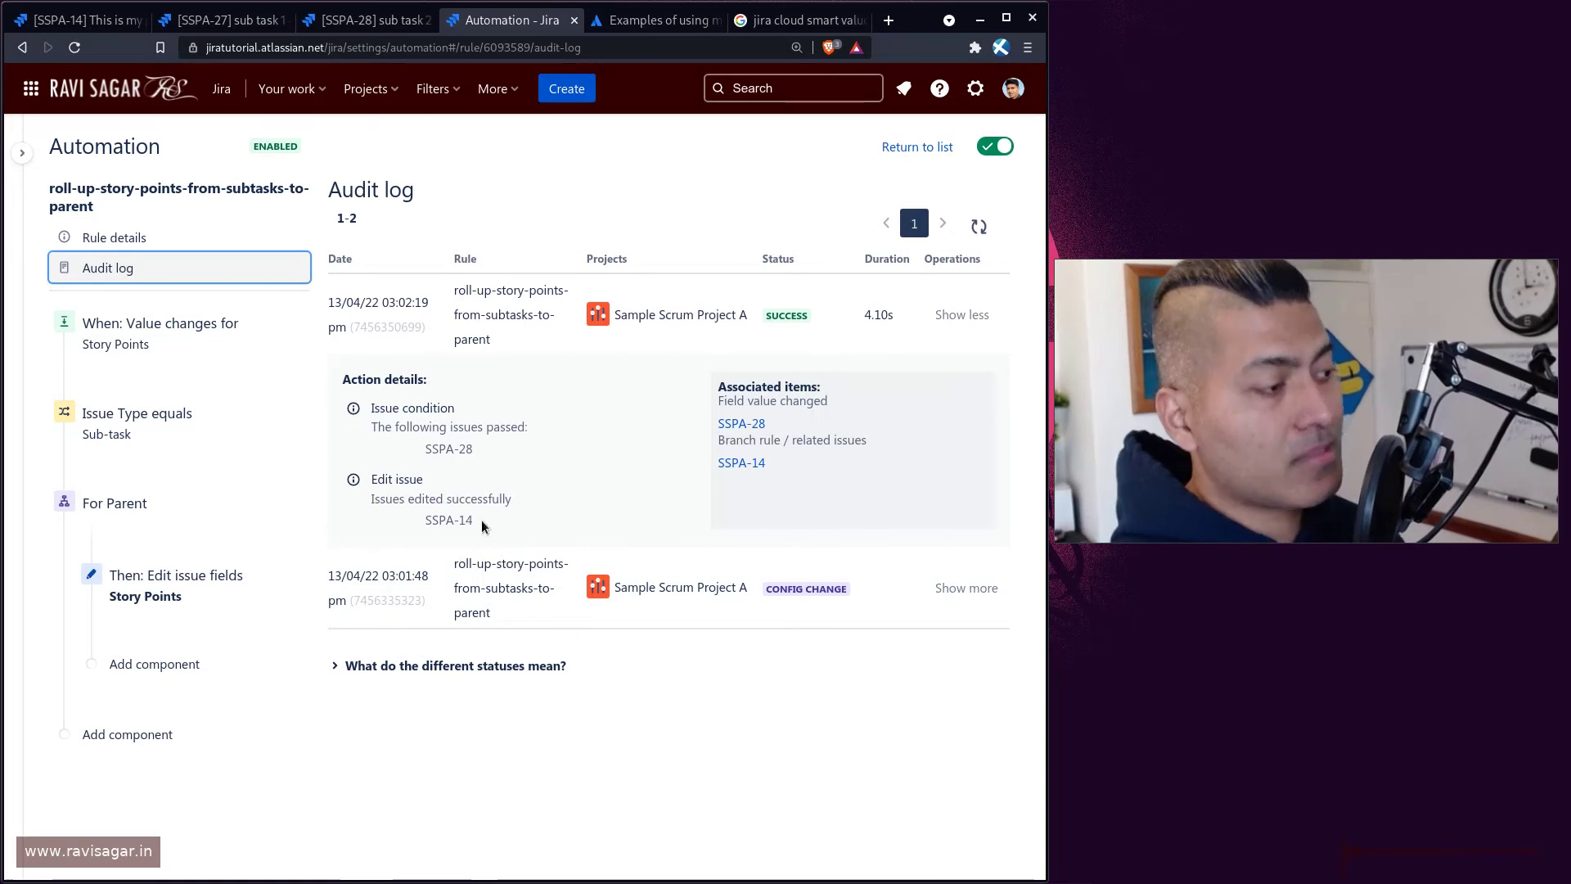
pyautogui.click(59, 23)
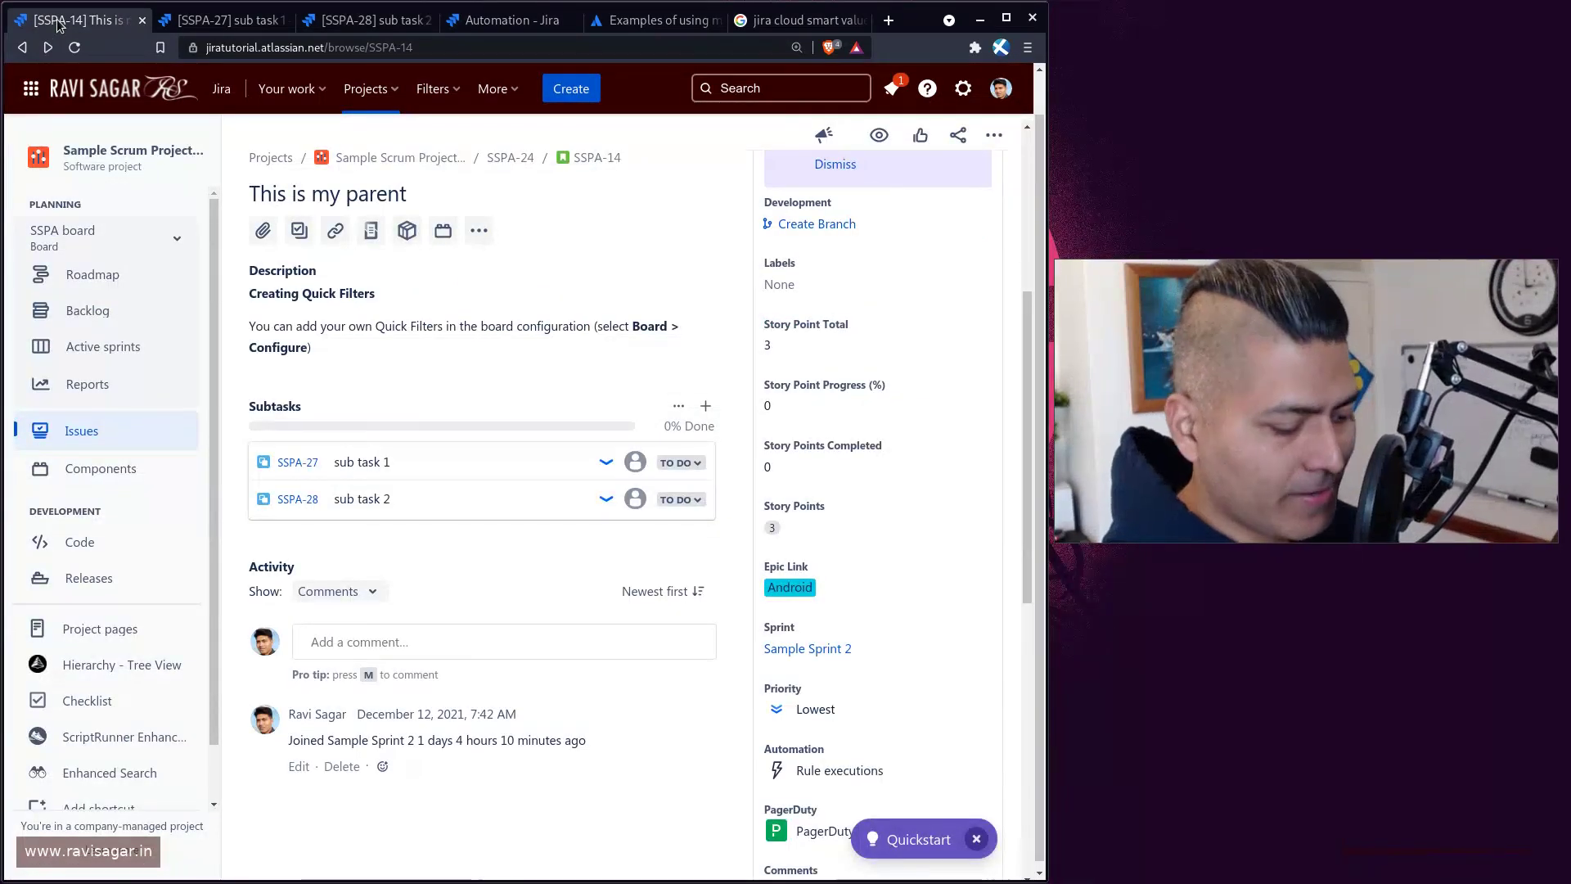
pyautogui.press('F5')
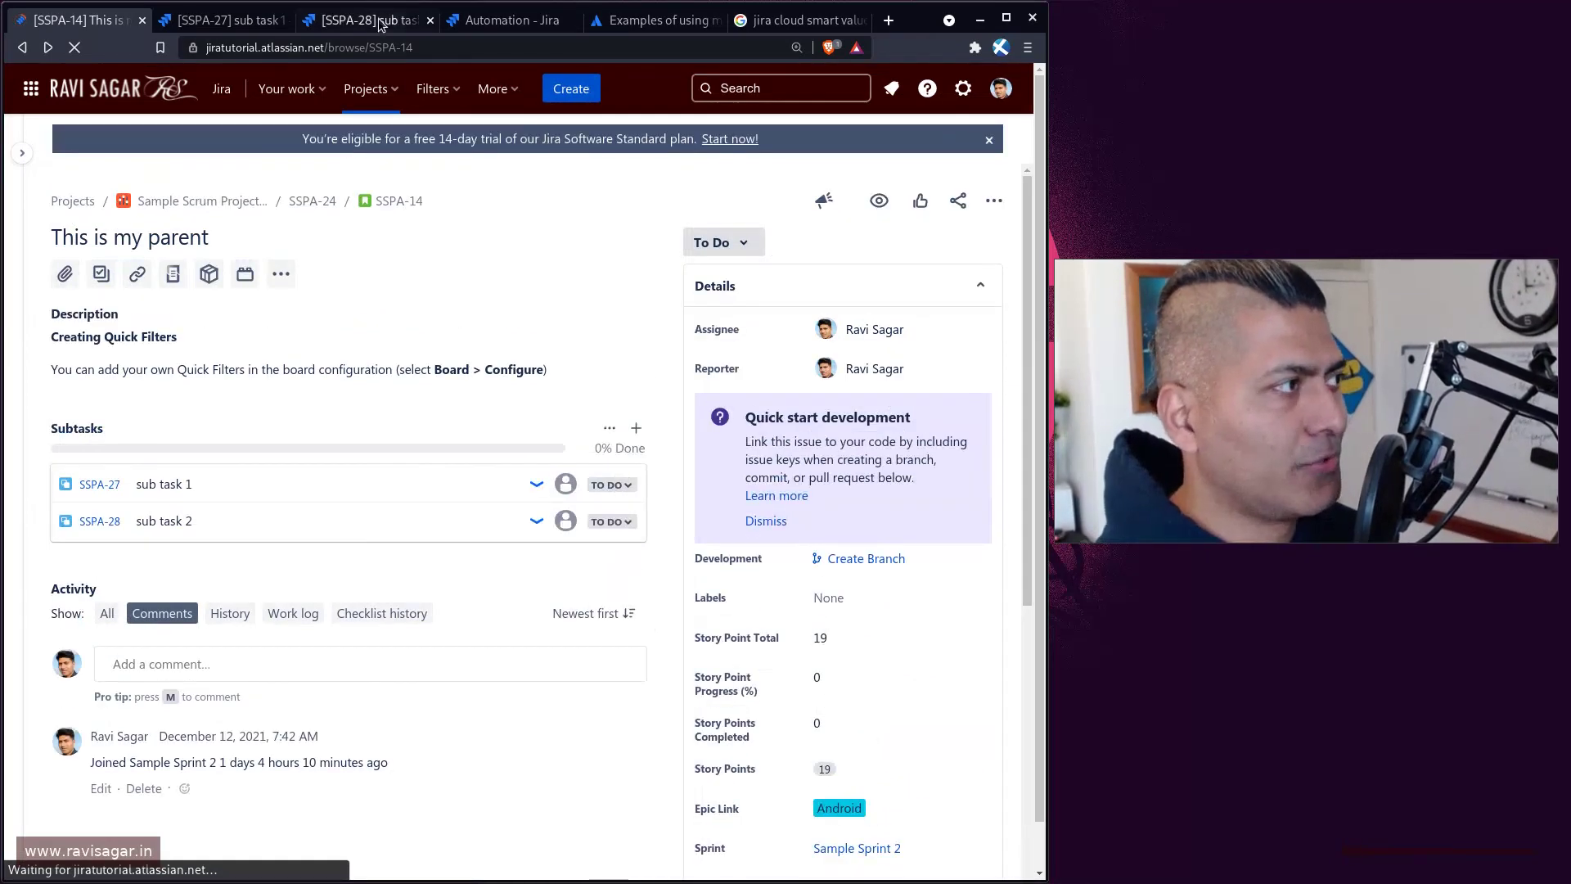
# - Create a new subtask named "sub task 3" under the parent issue SSPA-14
pyautogui.click(637, 430)
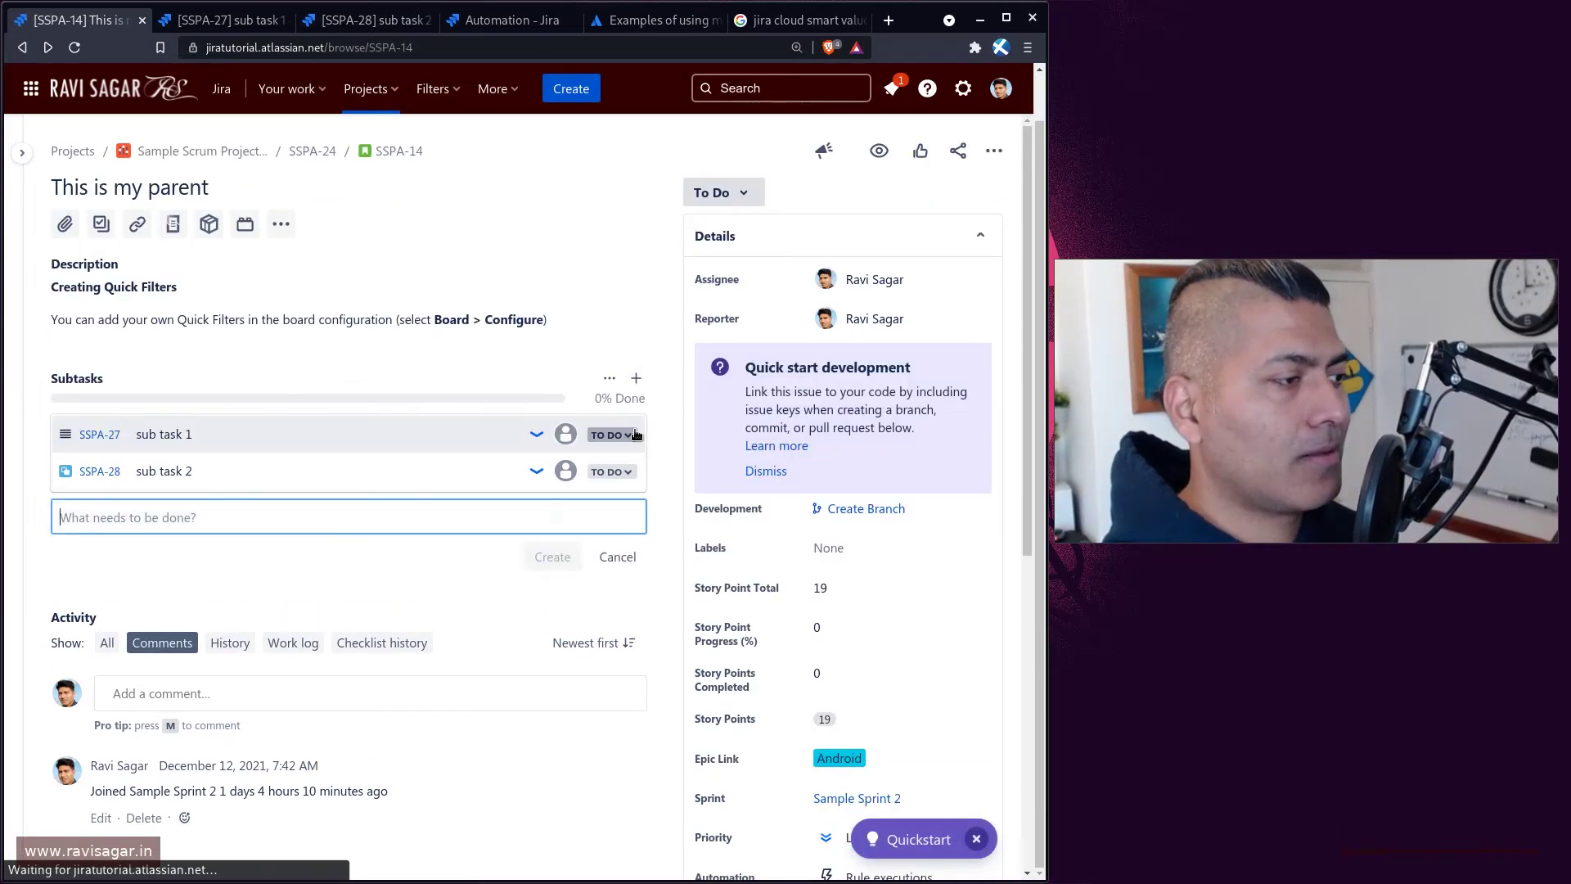
pyautogui.write('sub task 3')
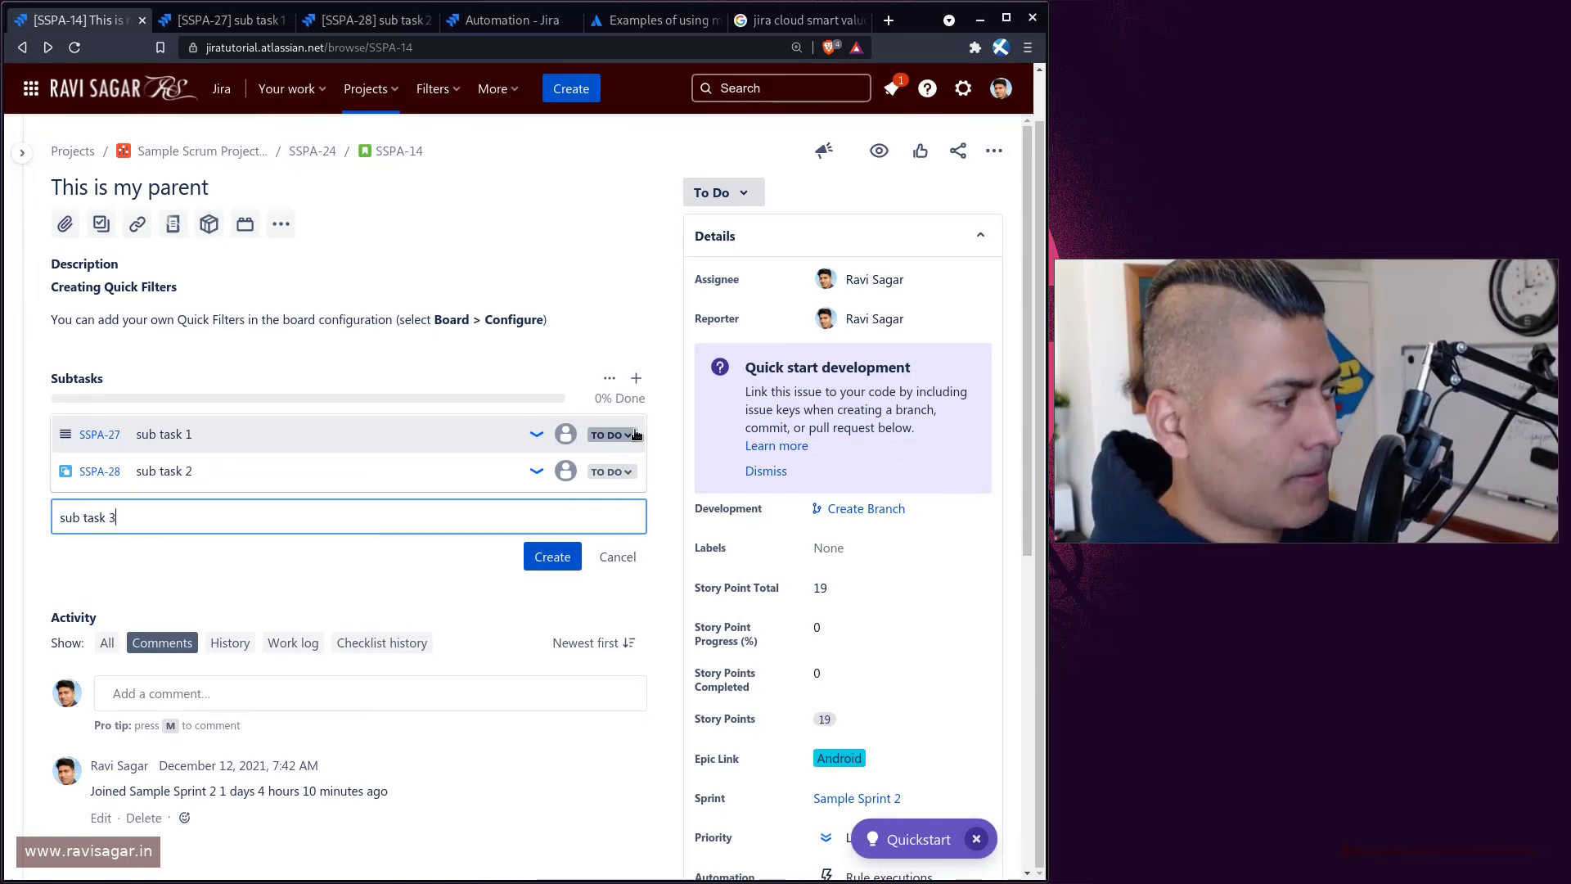
pyautogui.press('Return')
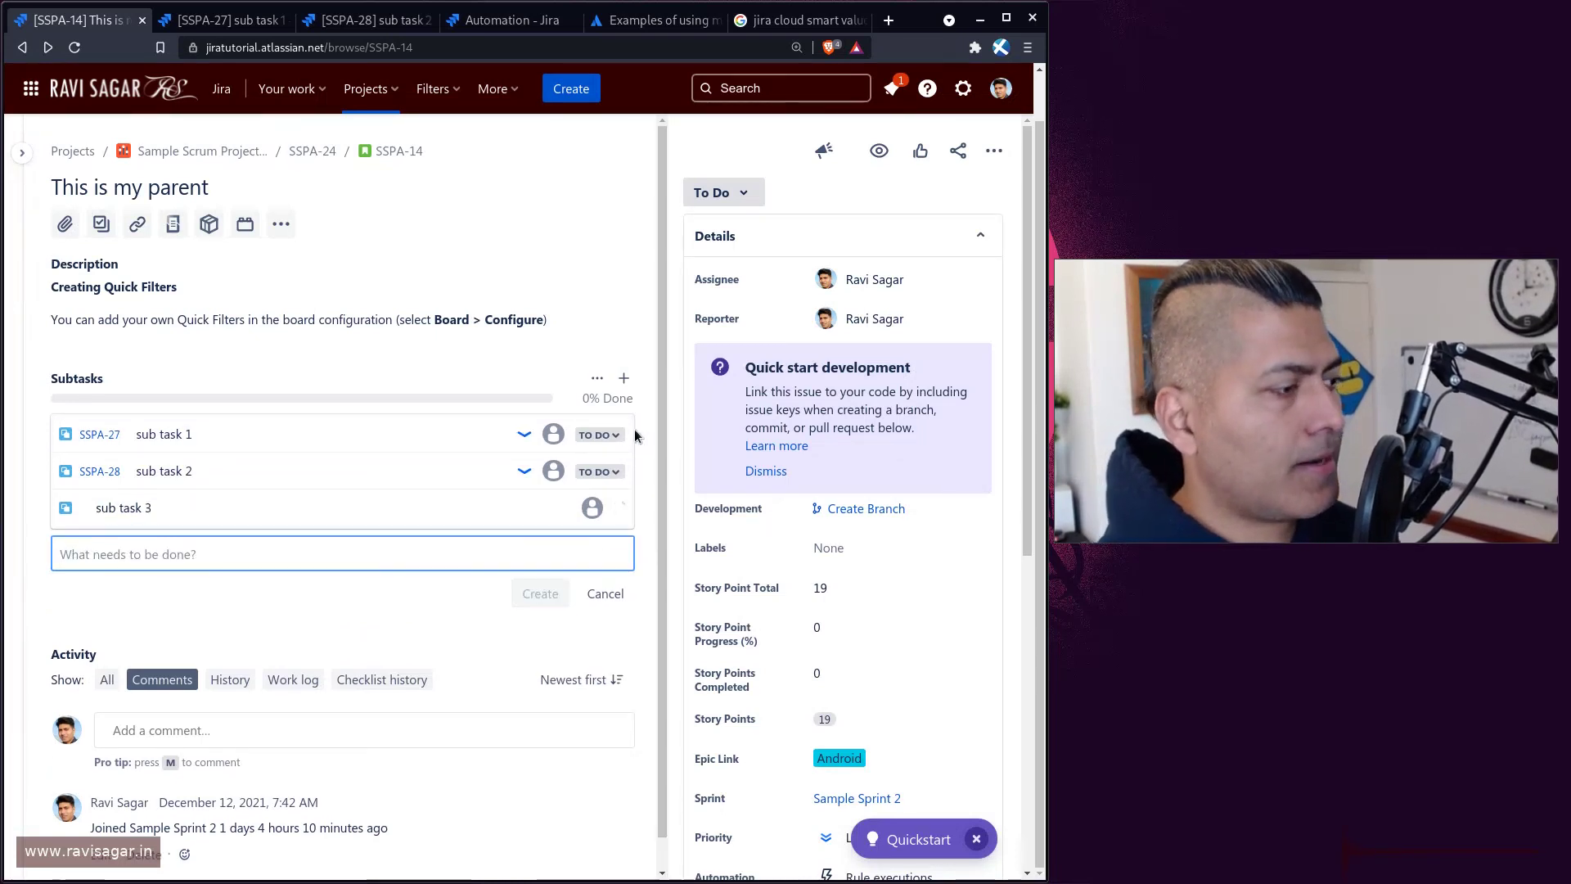
# - Open the sub task 3 issue and set its Story Points to 5
pyautogui.click(99, 508)
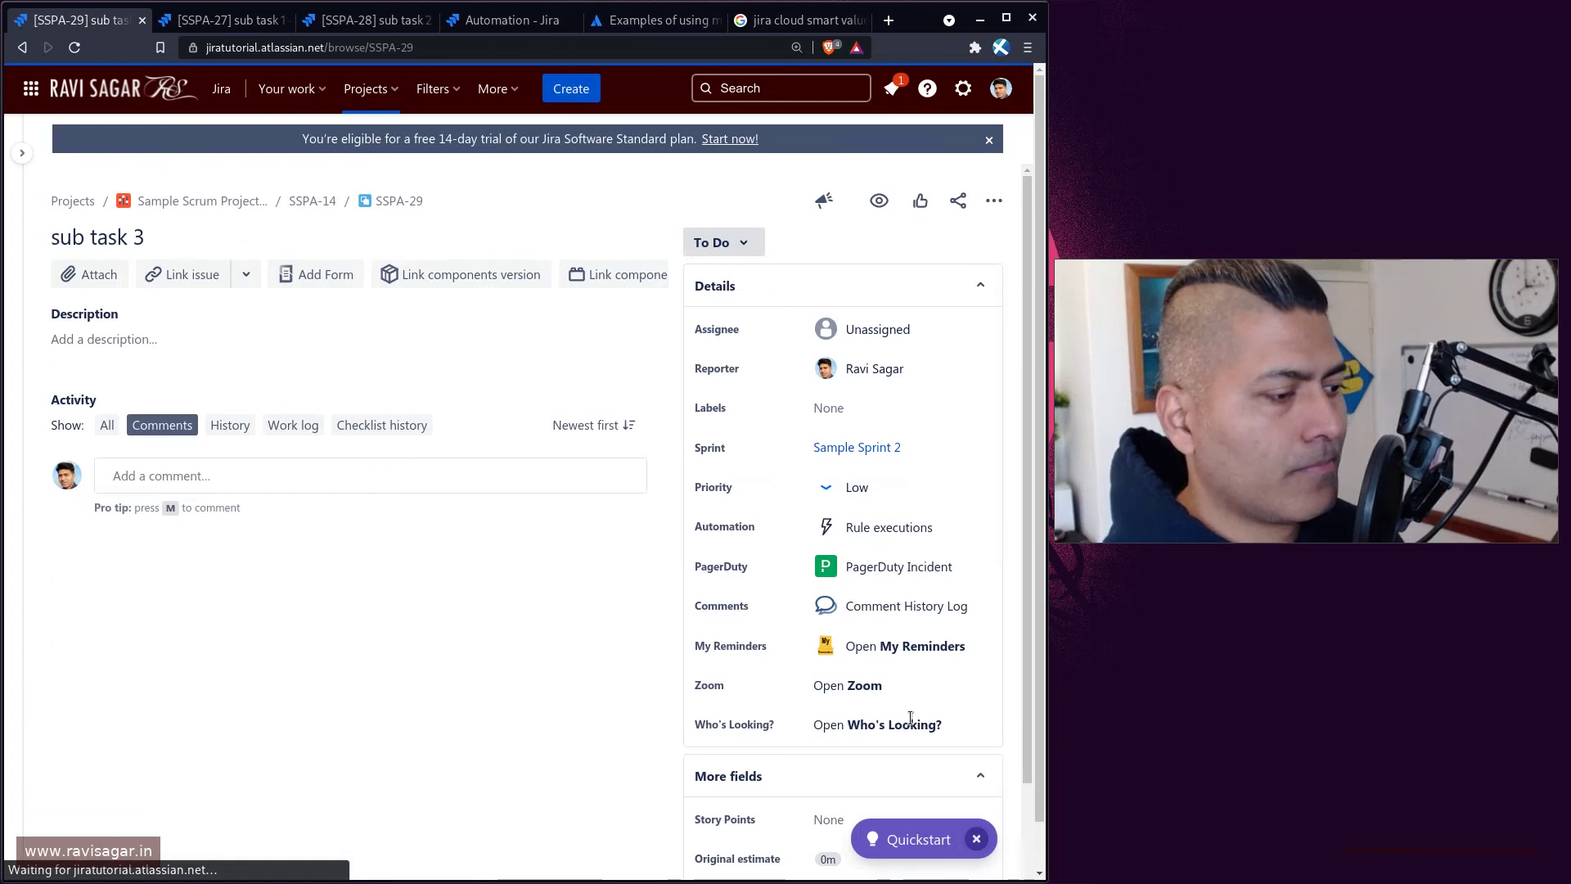
pyautogui.scroll(-3, 907, 652)
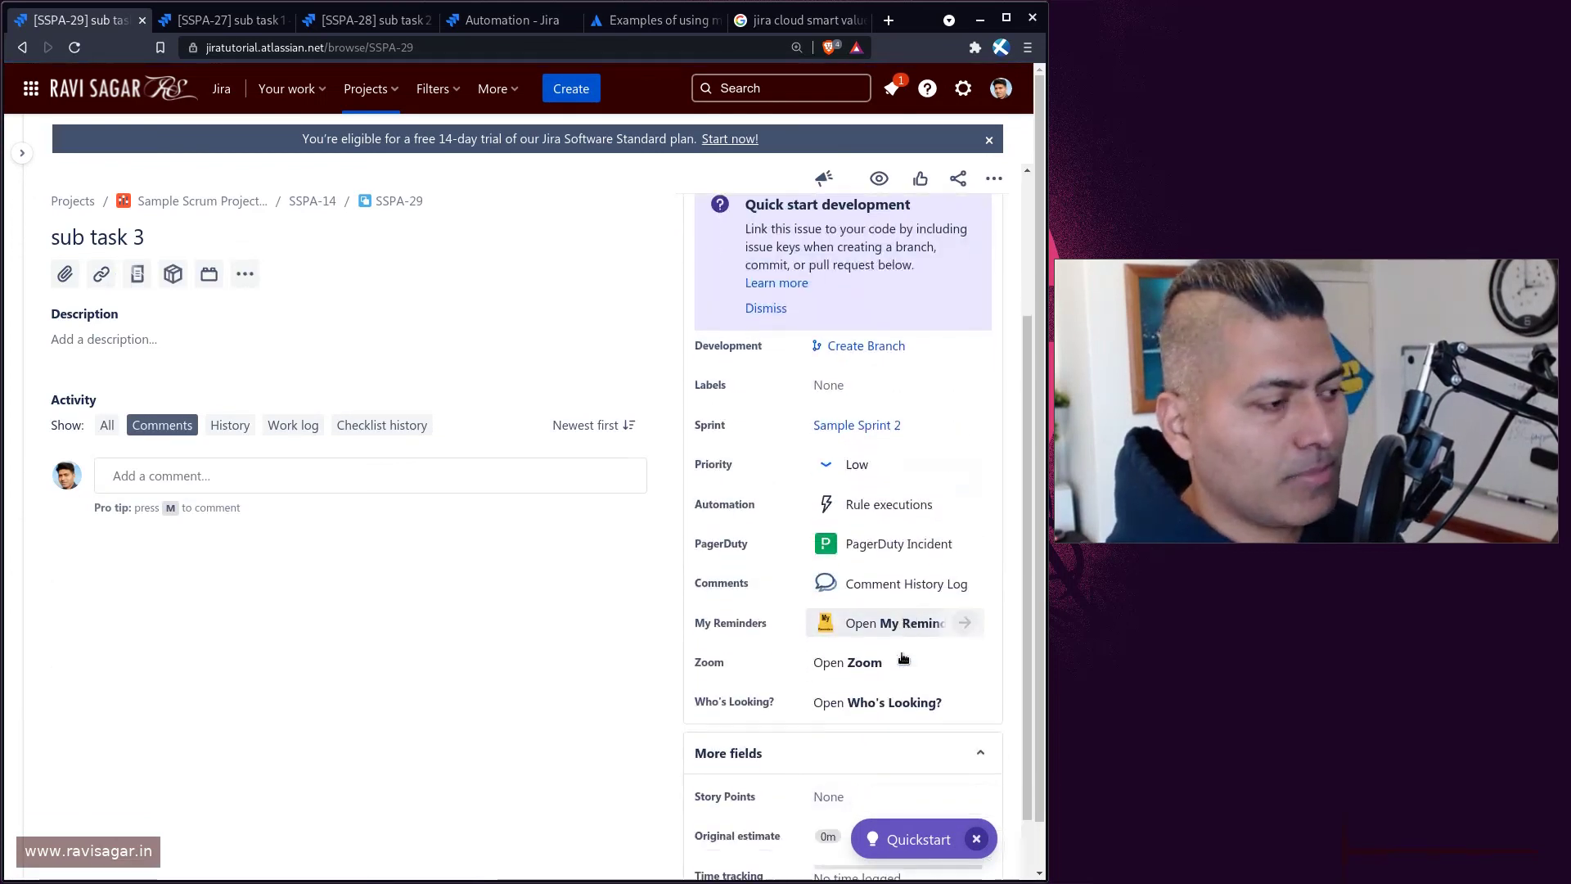
pyautogui.scroll(-2, 904, 658)
pyautogui.click(856, 648)
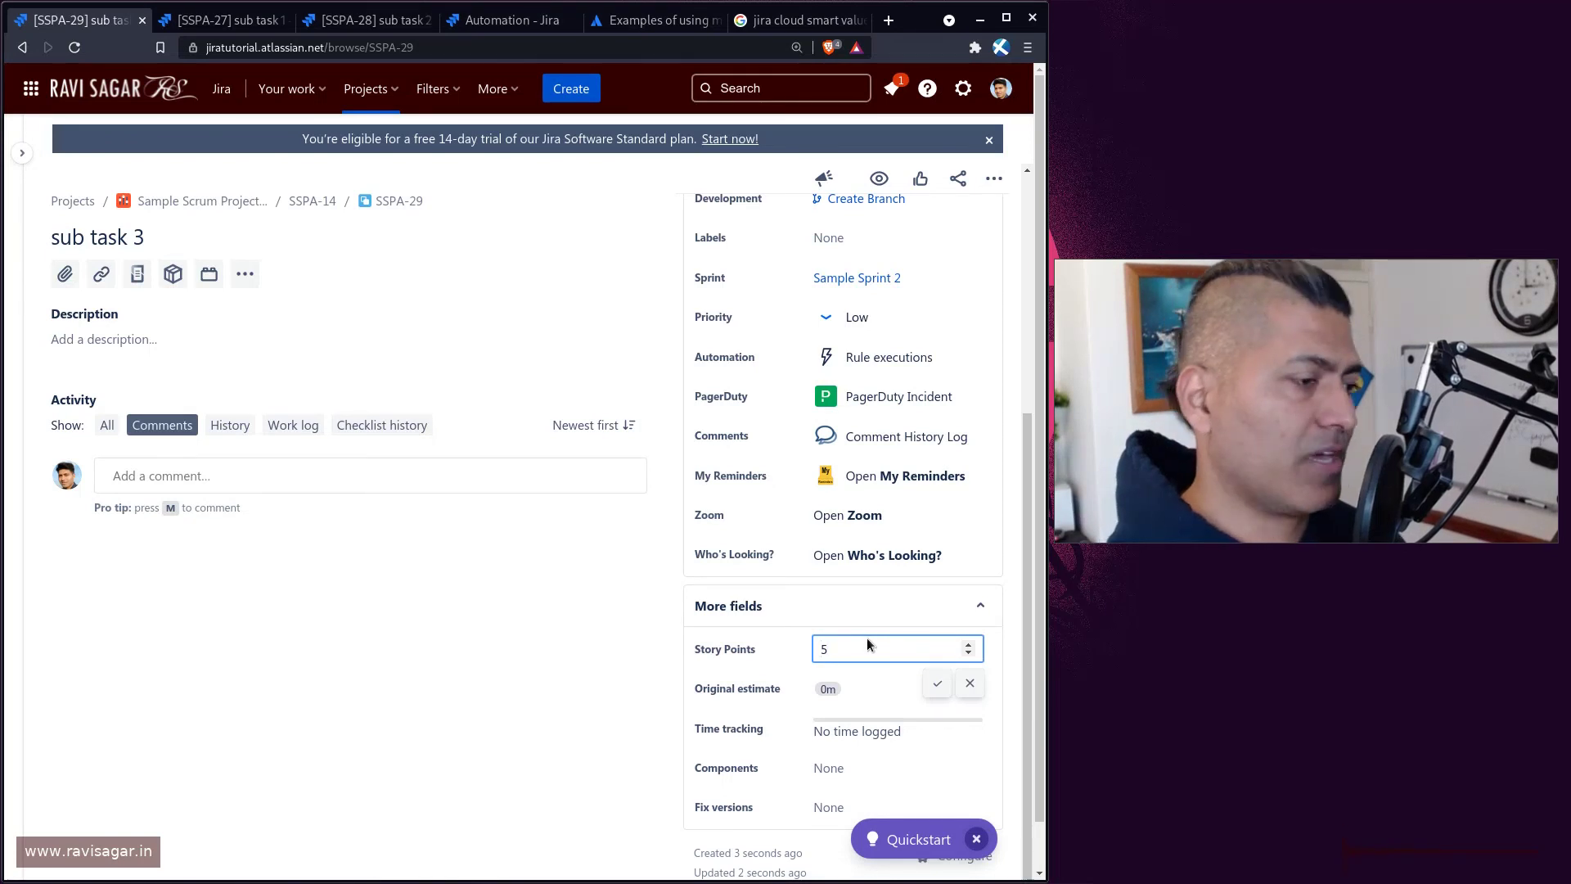
pyautogui.click(939, 685)
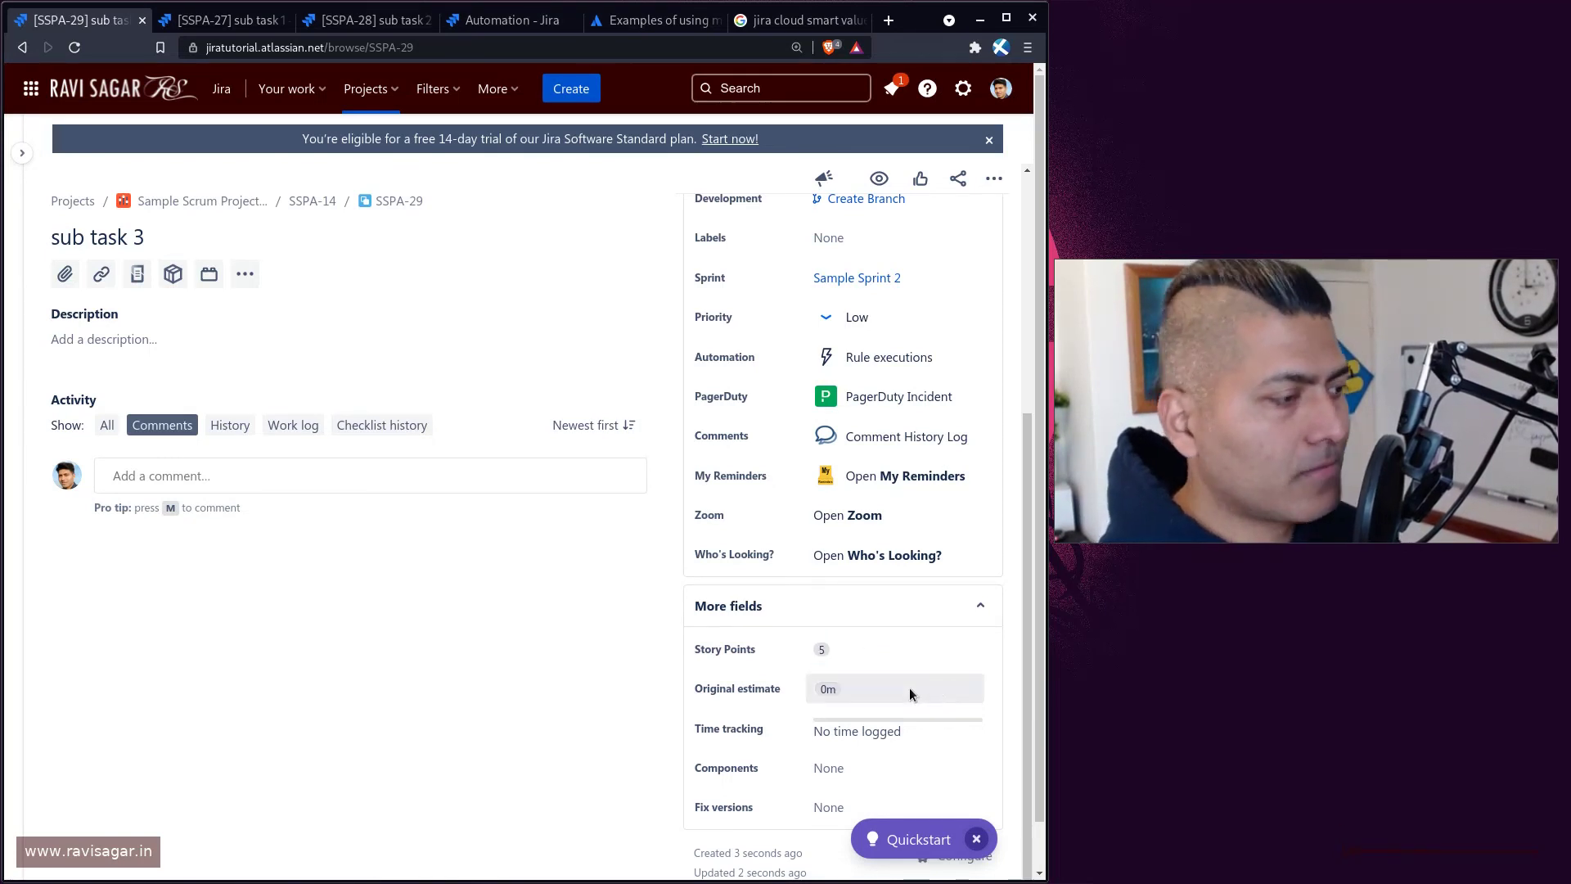
# - Return to the parent issue SSPA-14 and reload it to check its Story Points
pyautogui.click(310, 203)
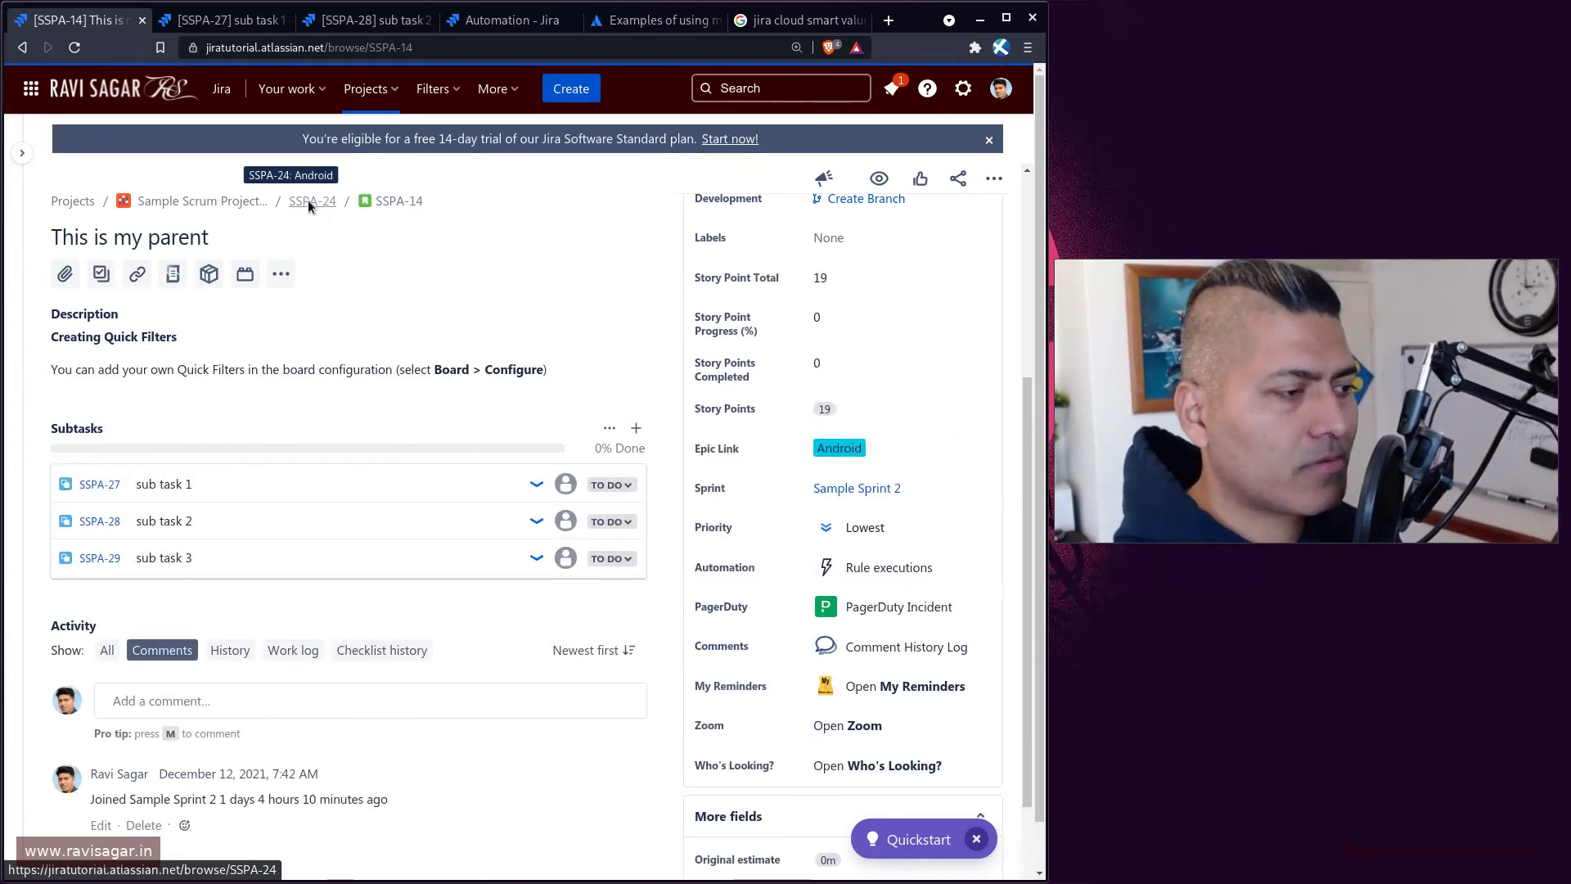
pyautogui.click(307, 199)
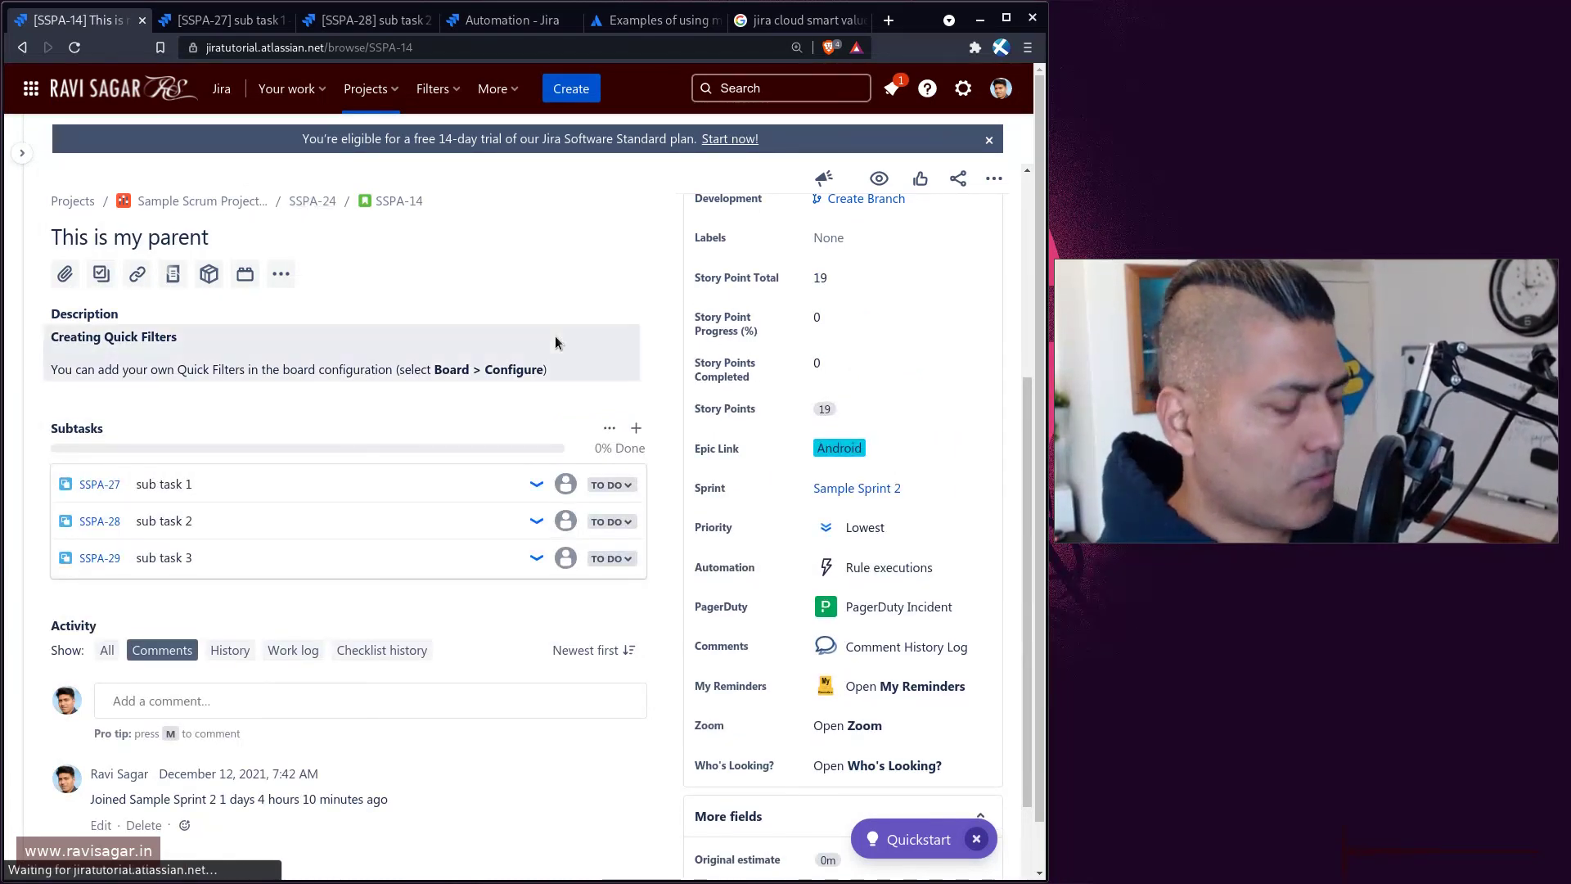
pyautogui.press('F5')
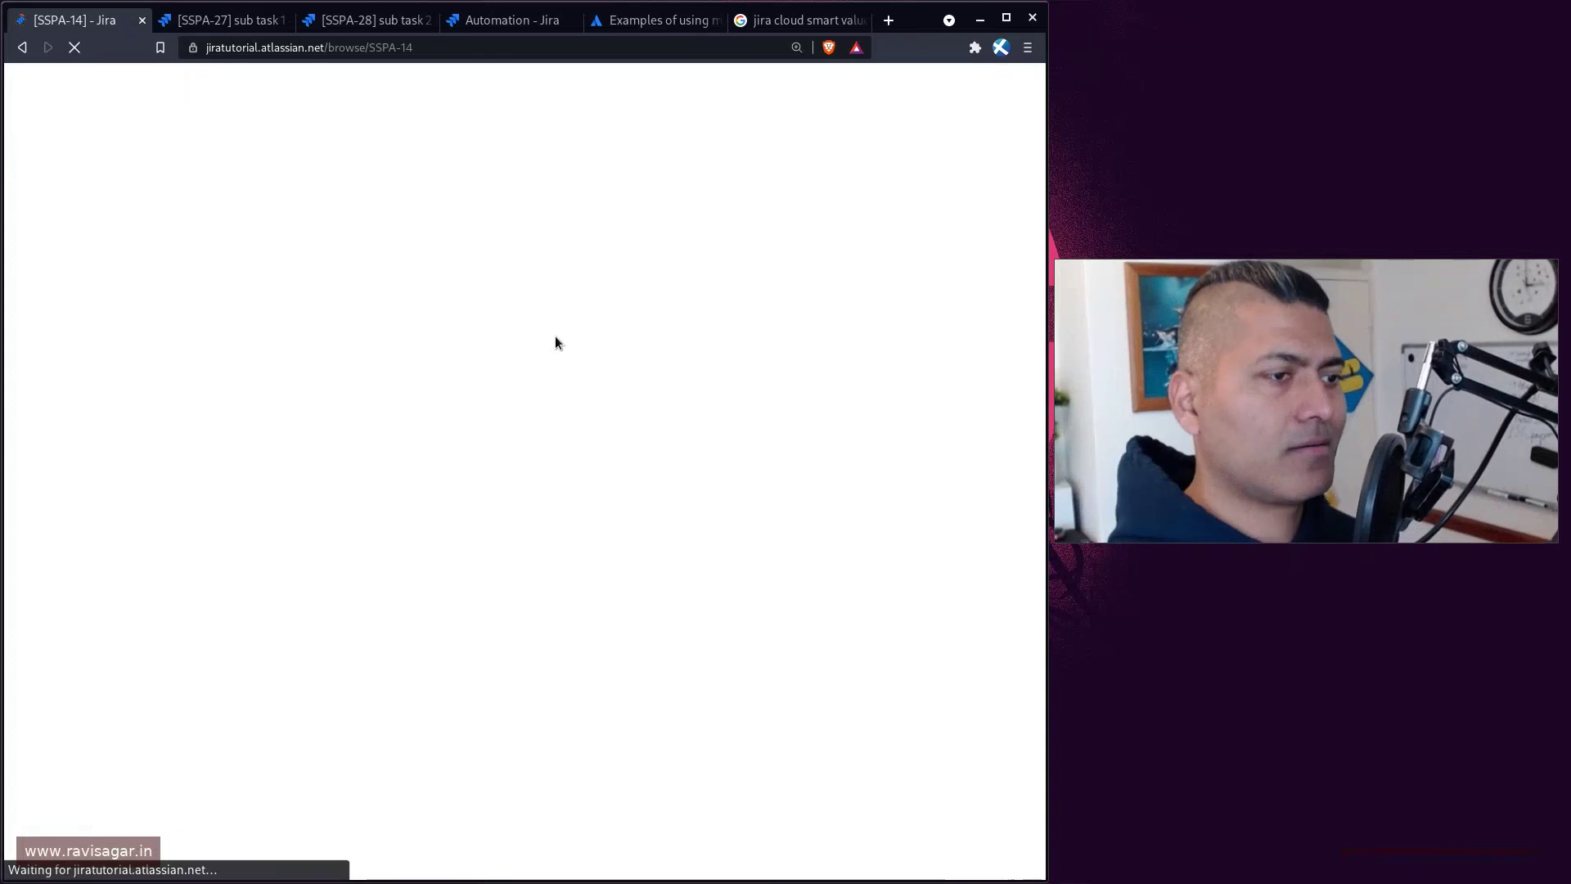